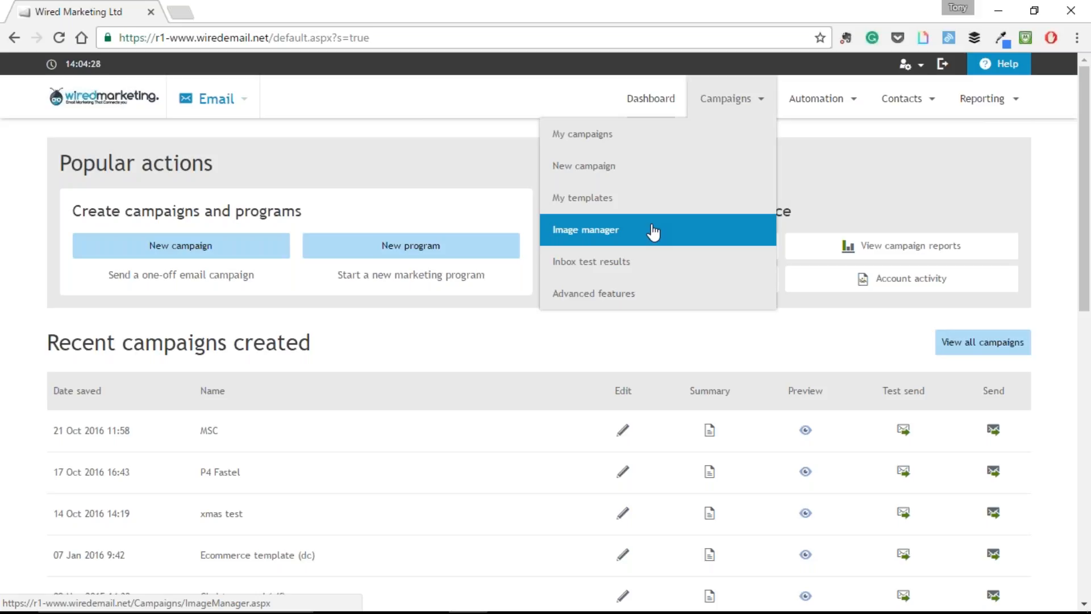
- Open the image manager and create a new folder in the folder list, keeping its default name
{"action": "left_click", "coordinate": [653, 230]}
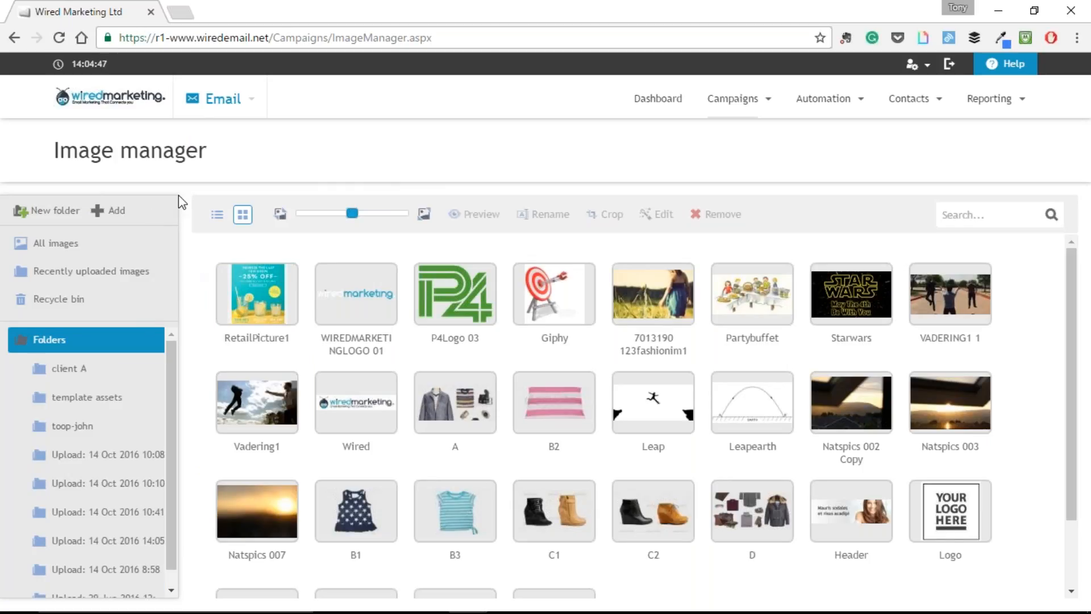
{"action": "left_click", "coordinate": [63, 214]}
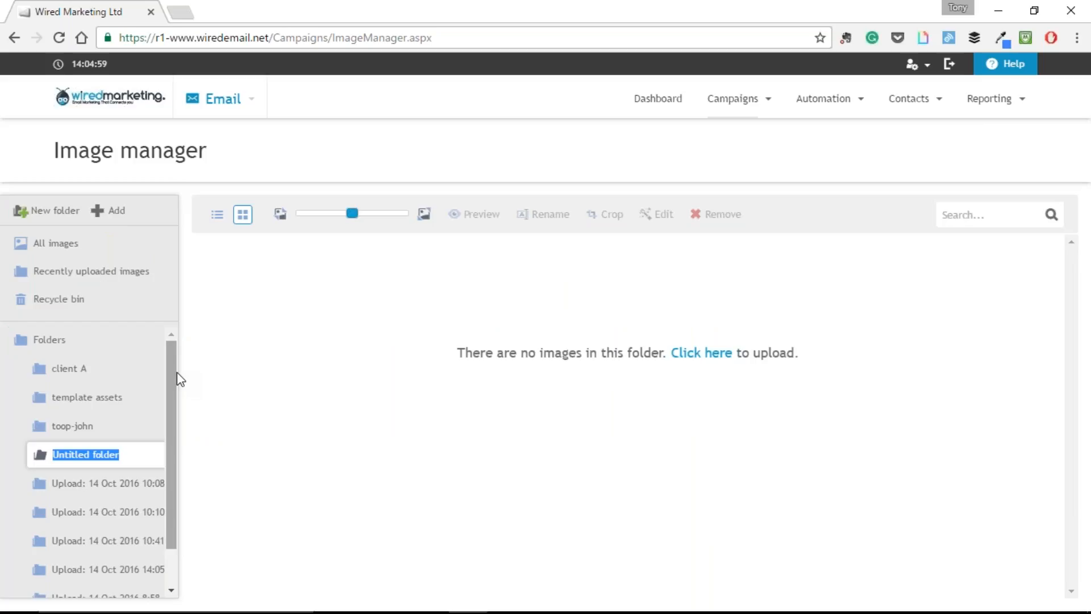
{"action": "left_click_drag", "start_coordinate": [173, 372], "coordinate": [161, 429]}
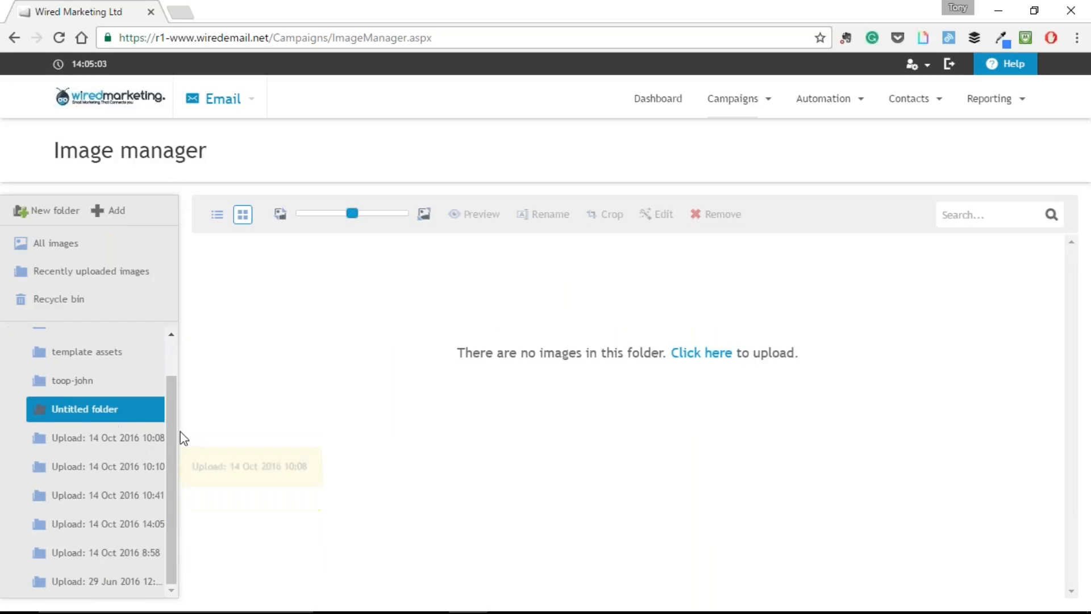
{"action": "left_click_drag", "start_coordinate": [175, 439], "coordinate": [178, 402]}
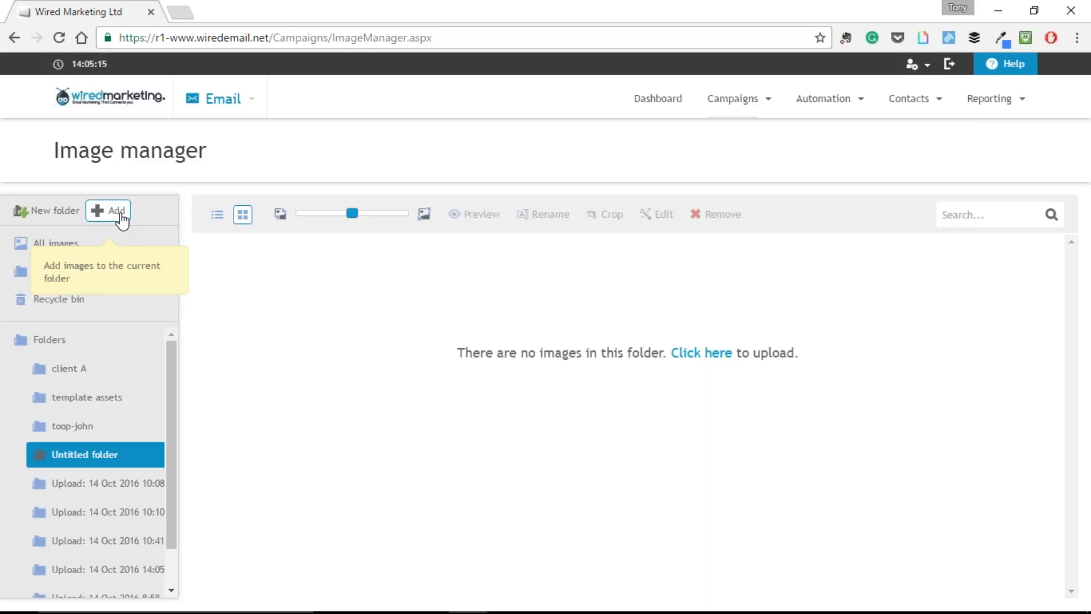
- Look through all stored images and the recently uploaded ones, and return to the full image collection
{"action": "left_click", "coordinate": [67, 248]}
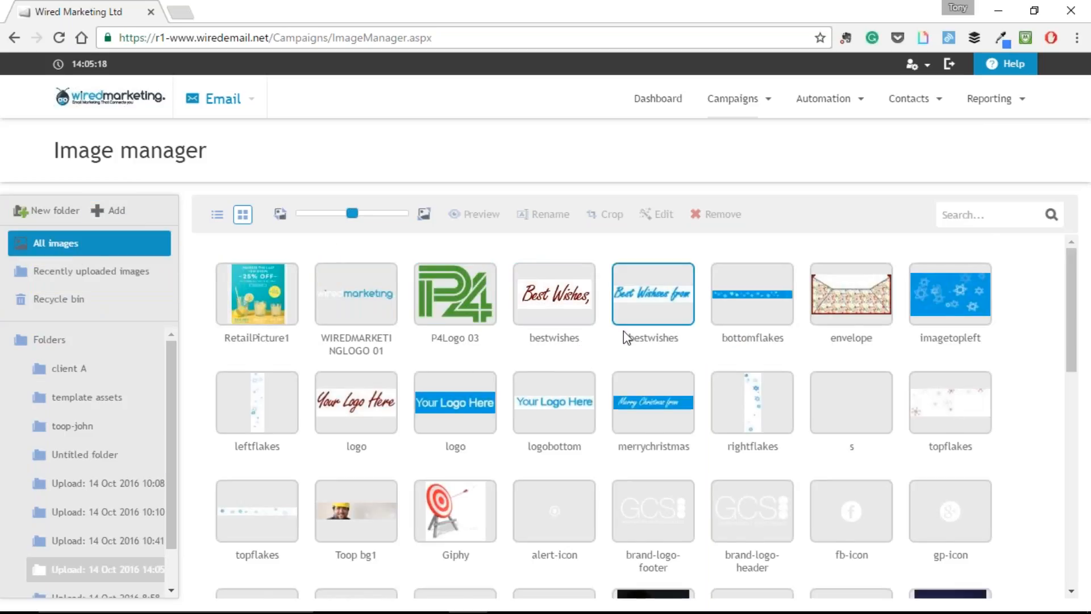
{"action": "scroll", "coordinate": [623, 331], "scroll_direction": "down", "scroll_amount": 3}
{"action": "scroll", "coordinate": [625, 339], "scroll_direction": "down", "scroll_amount": 4}
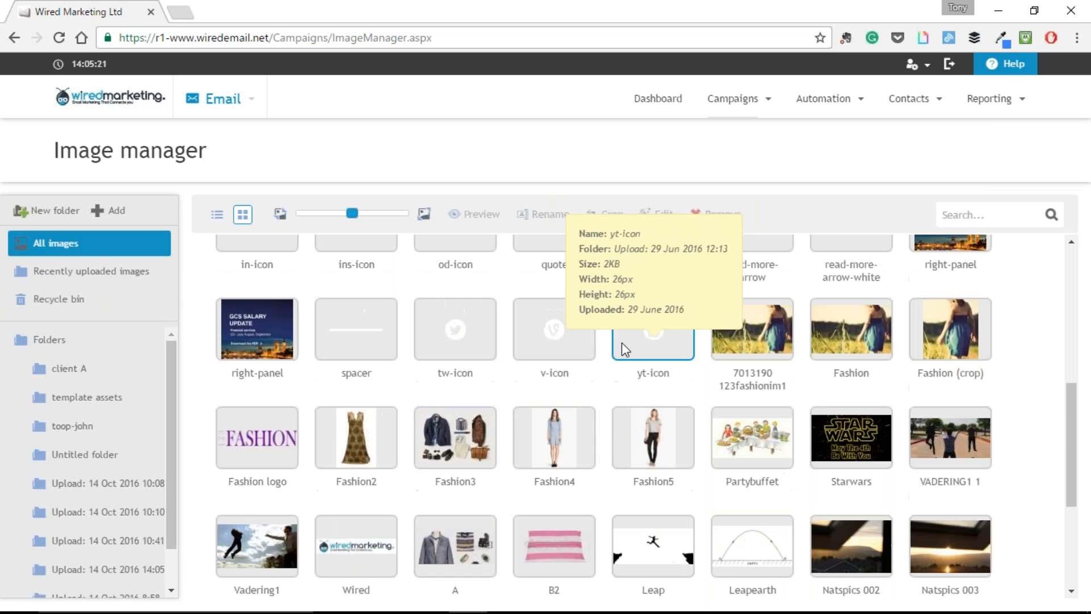
{"action": "scroll", "coordinate": [605, 341], "scroll_direction": "down", "scroll_amount": 4}
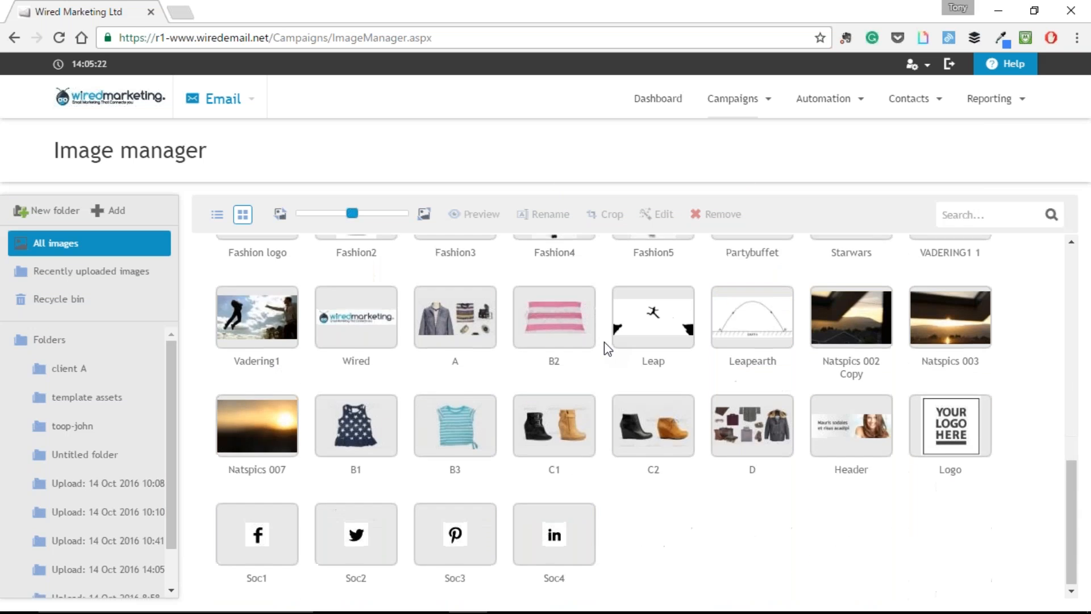
{"action": "scroll", "coordinate": [605, 341], "scroll_direction": "up", "scroll_amount": 8}
{"action": "left_click", "coordinate": [112, 272]}
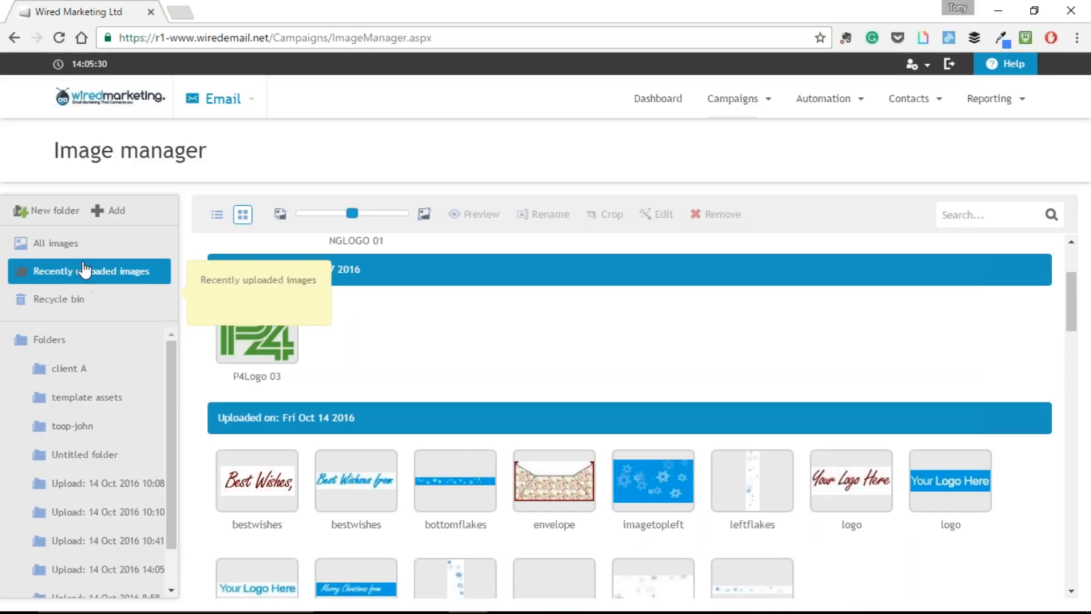
{"action": "left_click", "coordinate": [62, 248]}
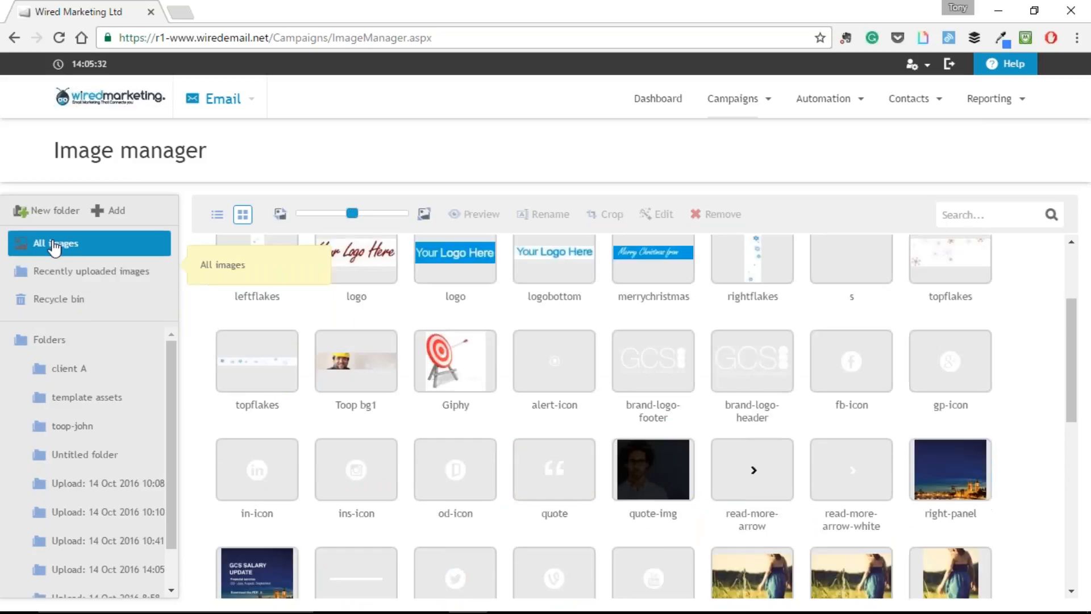
{"action": "scroll", "coordinate": [544, 380], "scroll_direction": "up", "scroll_amount": 3}
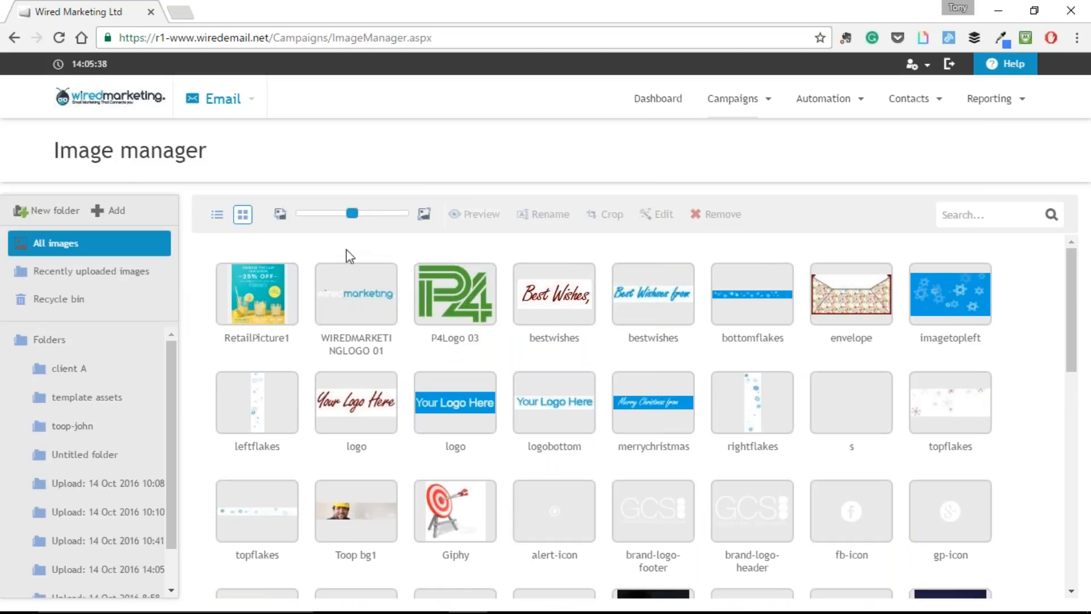
- Review the images as a detailed list and switch back to the thumbnail grid
{"action": "left_click", "coordinate": [217, 219]}
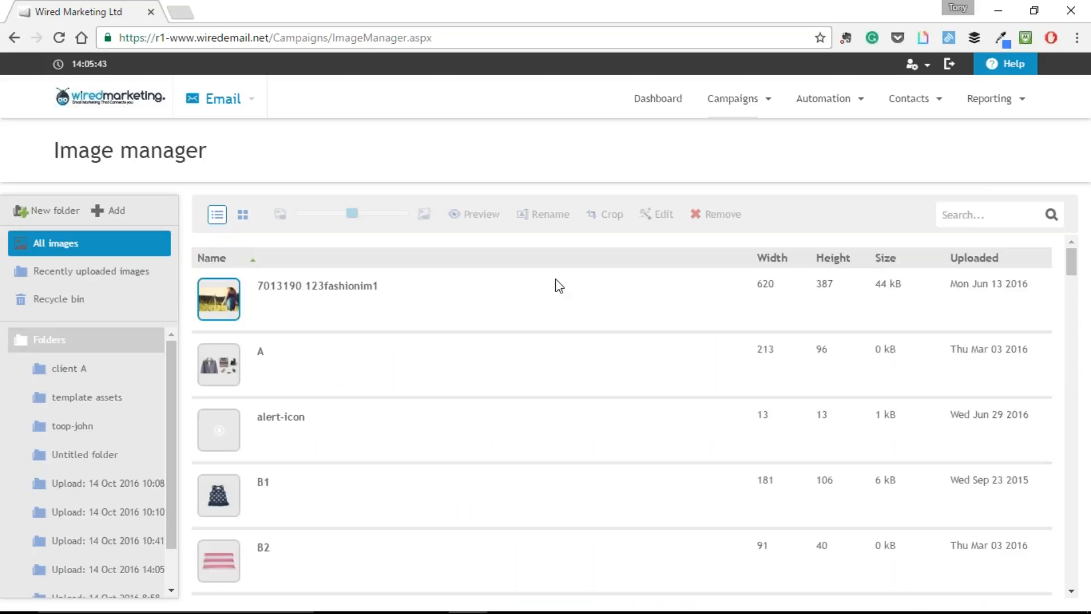
{"action": "scroll", "coordinate": [555, 287], "scroll_direction": "down", "scroll_amount": 3}
{"action": "scroll", "coordinate": [556, 287], "scroll_direction": "up", "scroll_amount": 3}
{"action": "left_click", "coordinate": [241, 222]}
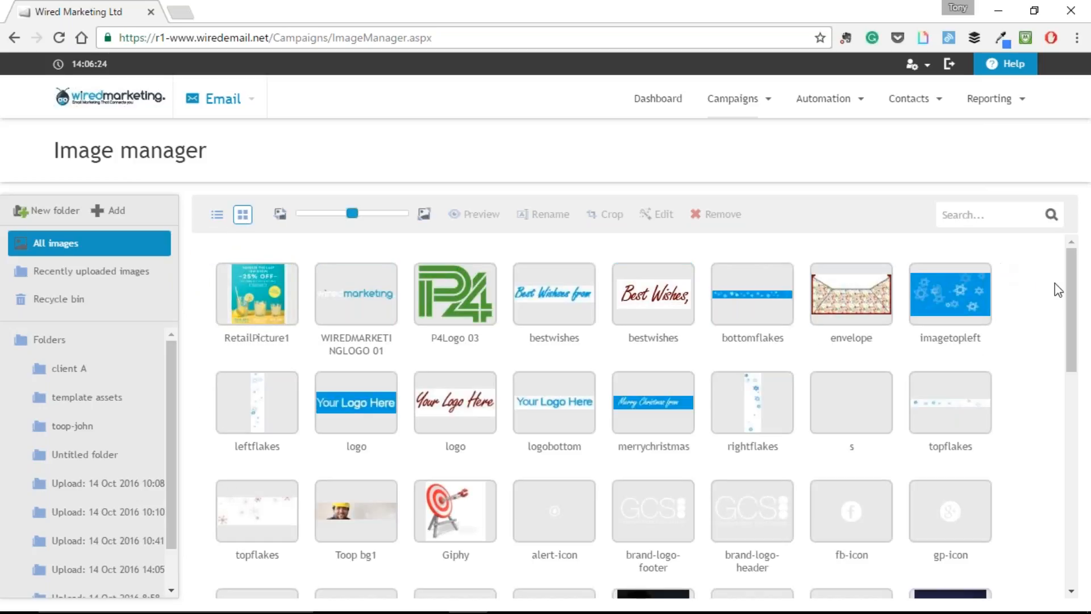
- Enlarge the image thumbnails slightly in the grid
{"action": "scroll", "coordinate": [1065, 291], "scroll_direction": "down", "scroll_amount": 1}
{"action": "scroll", "coordinate": [1065, 291], "scroll_direction": "up", "scroll_amount": 1}
{"action": "mouse_move", "coordinate": [353, 214]}
{"action": "left_mouse_down"}
{"action": "mouse_move", "coordinate": [396, 214]}
{"action": "mouse_move", "coordinate": [320, 216]}
{"action": "mouse_move", "coordinate": [366, 216]}
{"action": "left_mouse_up"}
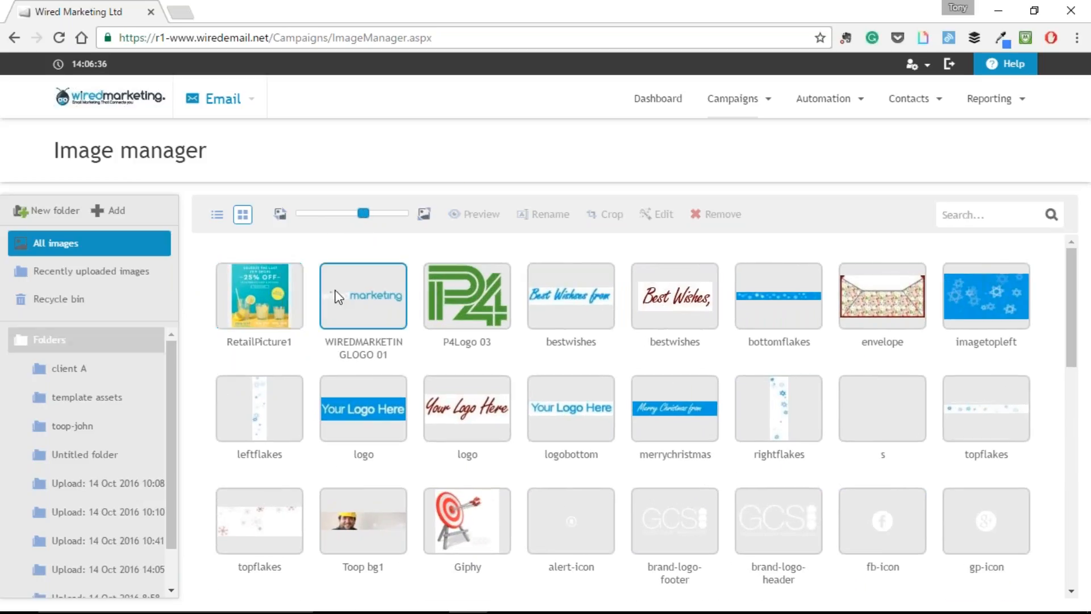
- Preview the P4Logo 03 image, browse its neighbouring images, and return to the image grid
{"action": "left_click", "coordinate": [486, 301]}
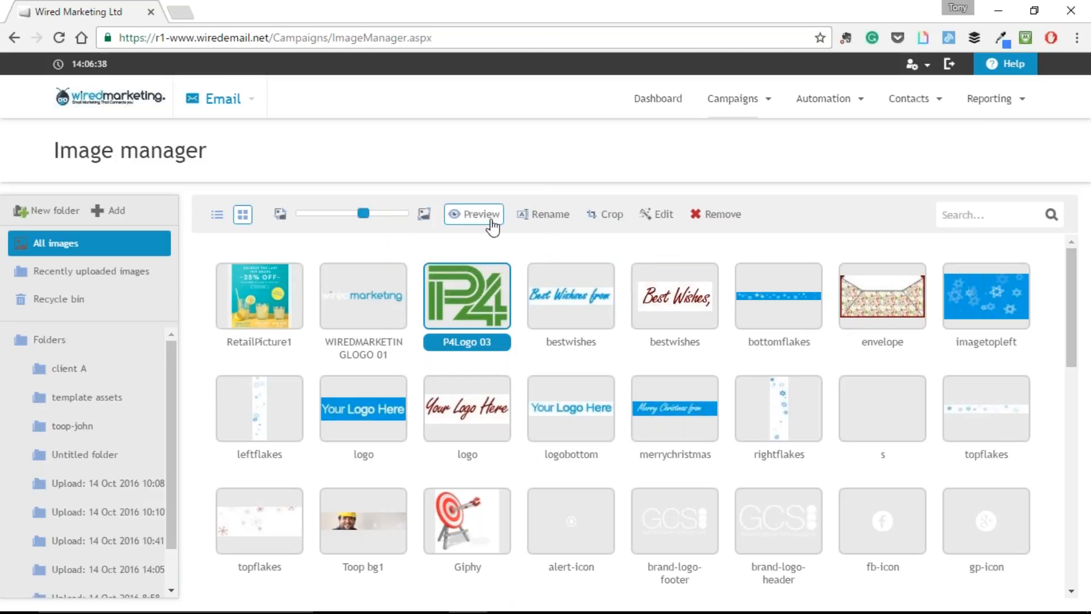
{"action": "left_click", "coordinate": [485, 220]}
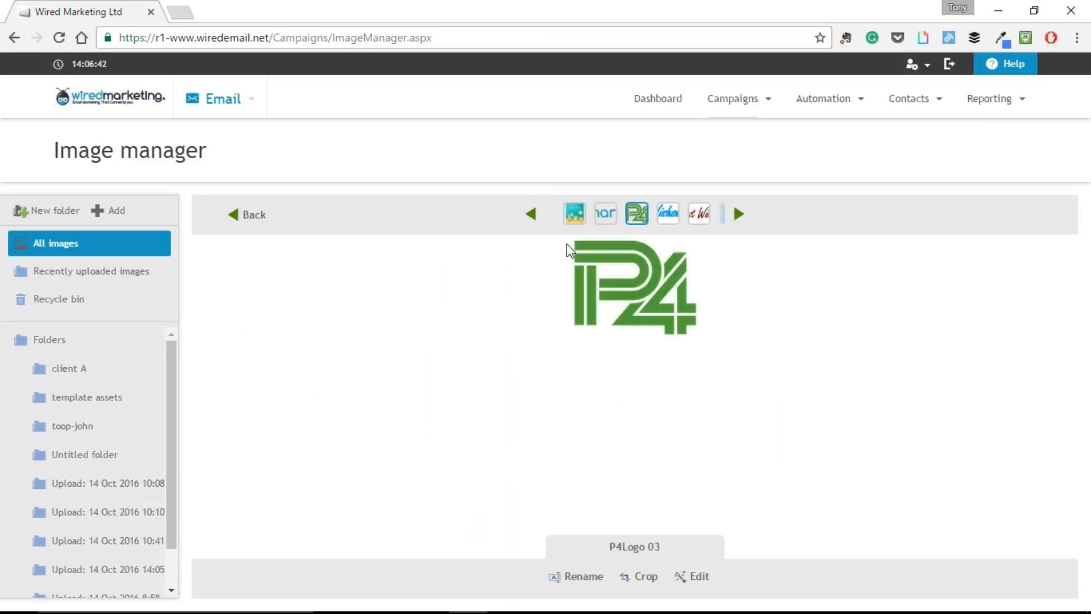
{"action": "left_click", "coordinate": [531, 214]}
{"action": "left_click", "coordinate": [739, 214]}
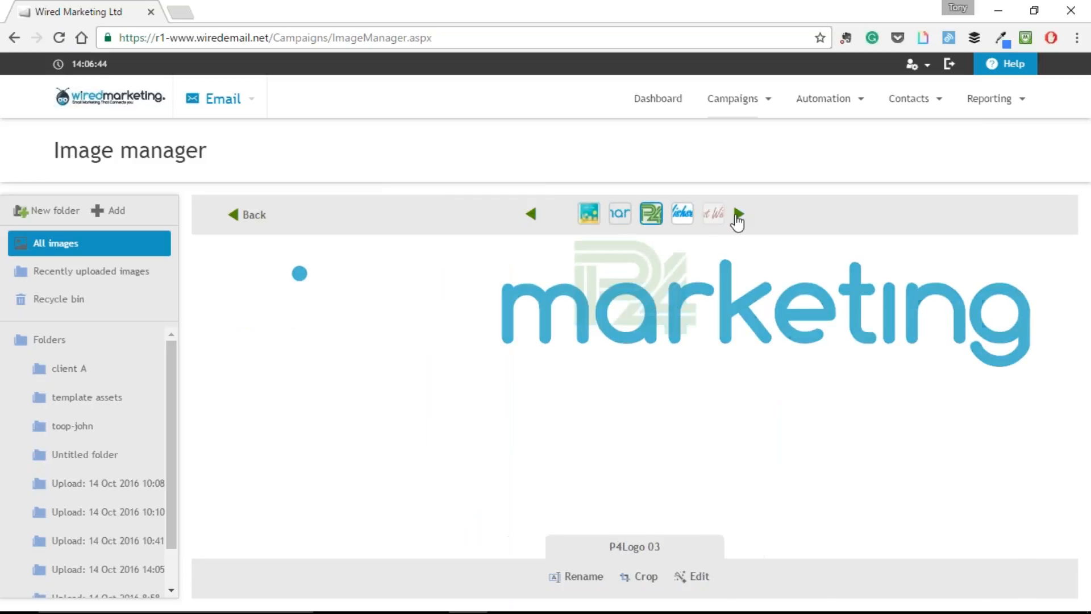
{"action": "left_click", "coordinate": [739, 214]}
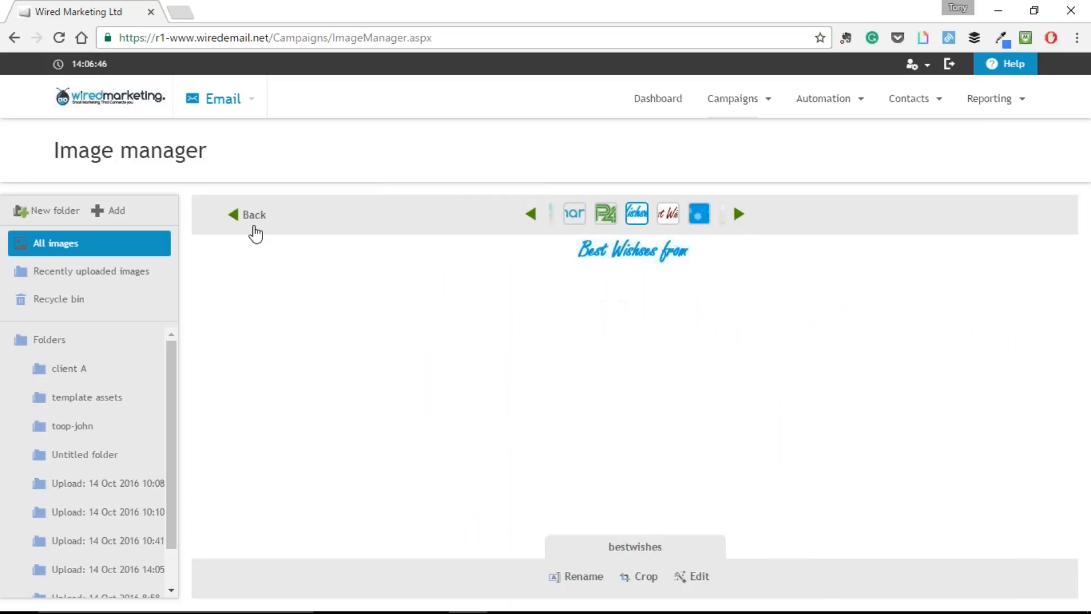
{"action": "left_click", "coordinate": [254, 220]}
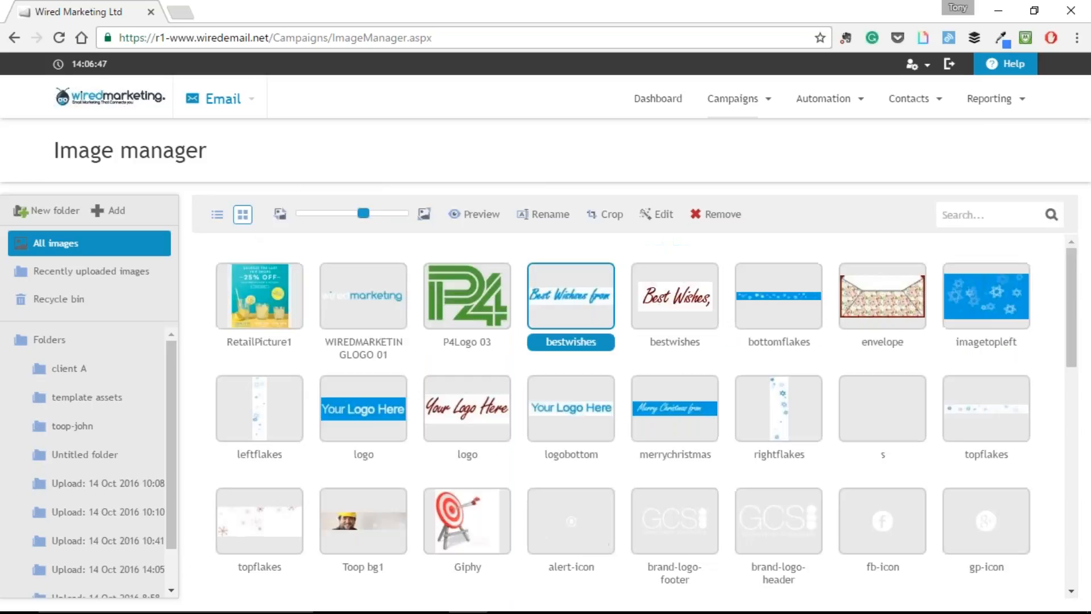
{"action": "left_click", "coordinate": [547, 226]}
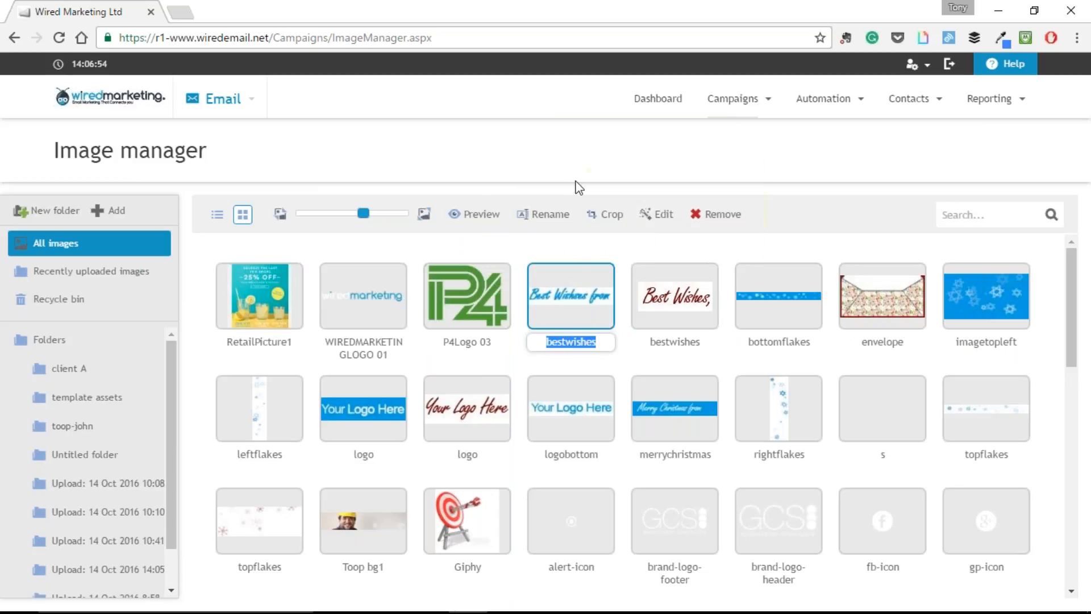
{"action": "left_click", "coordinate": [604, 215]}
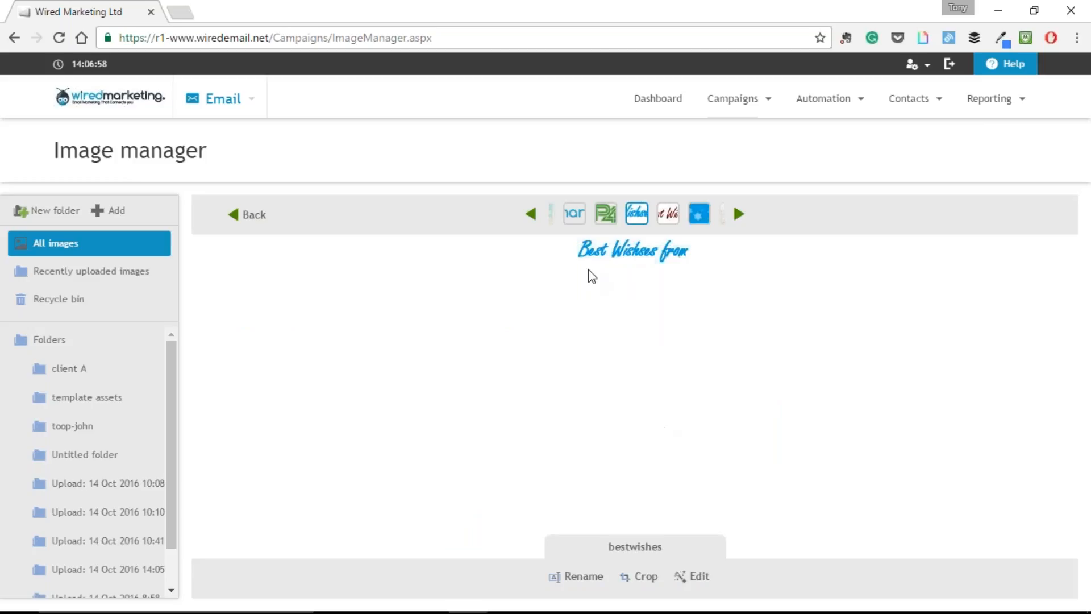
{"action": "left_click", "coordinate": [250, 215]}
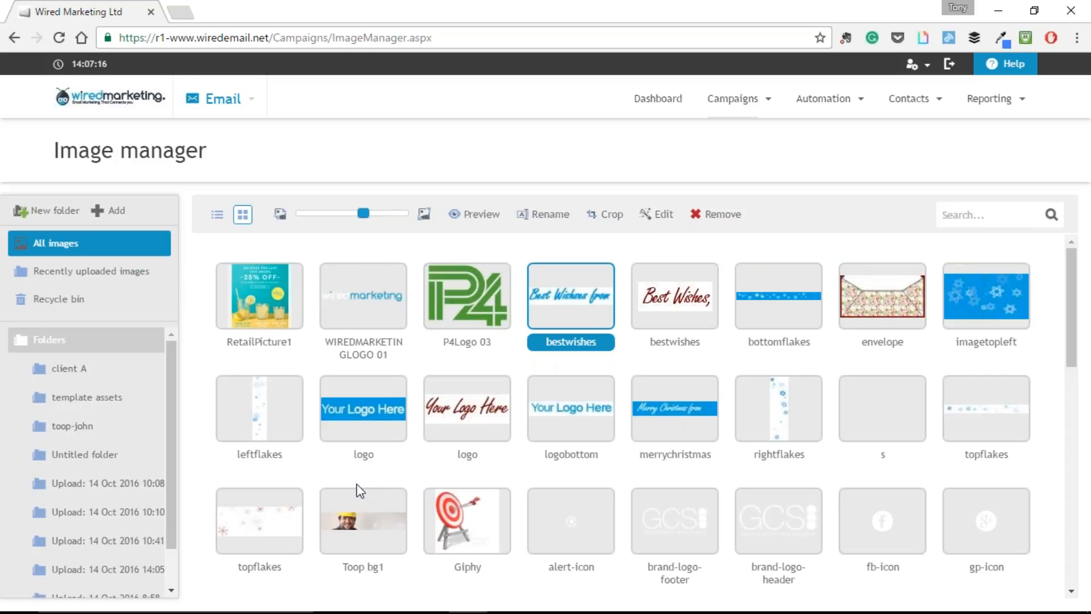
- Try to crop the P4Logo 03 image with the crop frame extended around the whole logo
{"action": "left_click", "coordinate": [488, 320]}
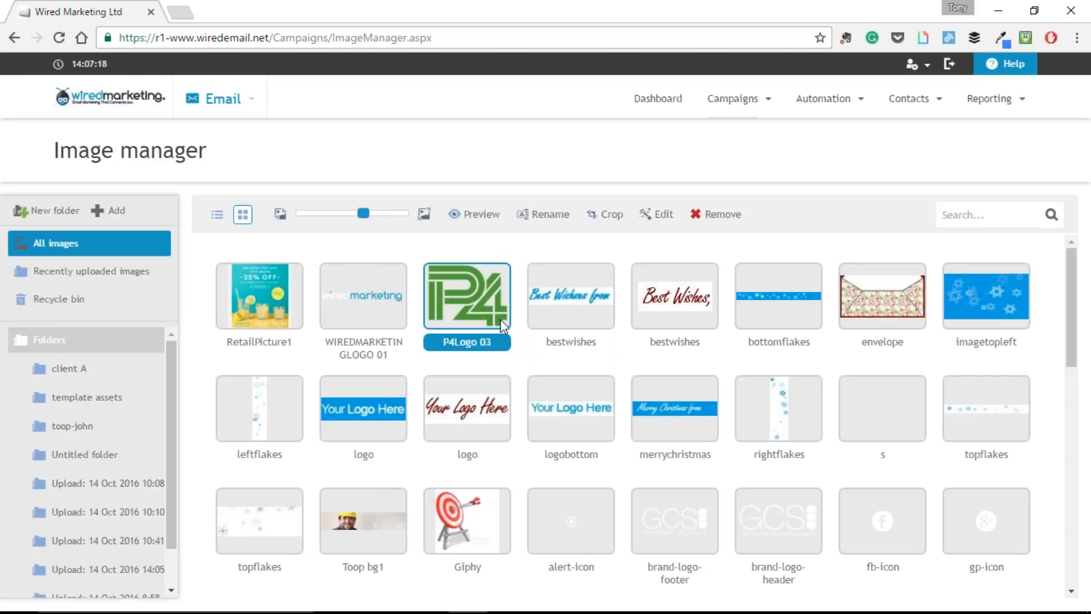
{"action": "double_click", "coordinate": [468, 295]}
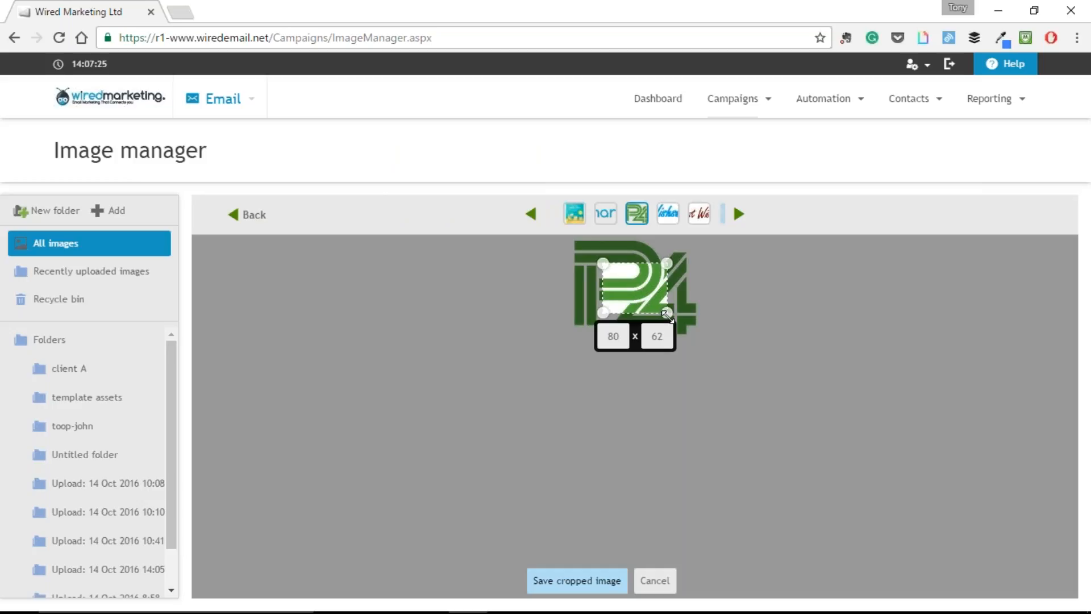
{"action": "left_click_drag", "start_coordinate": [667, 313], "coordinate": [696, 338]}
{"action": "left_click_drag", "start_coordinate": [598, 261], "coordinate": [572, 238]}
{"action": "left_click", "coordinate": [577, 581]}
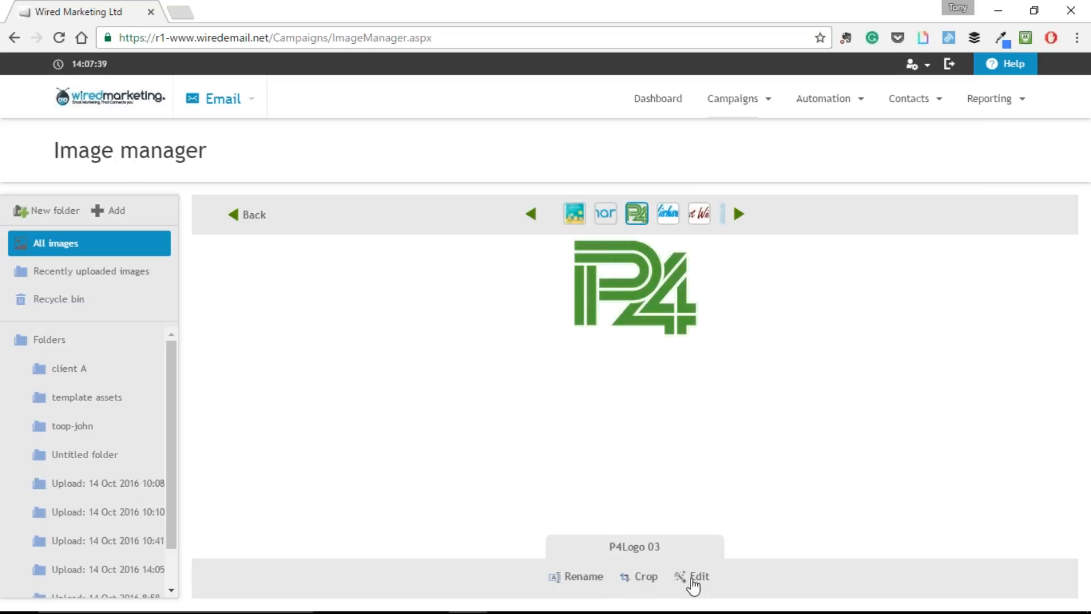
- Try the Hi-Def, Scenery, Food, Portrait and Night enhancements on P4Logo 03 in the Photo Editor, and discard them
{"action": "left_click", "coordinate": [694, 577]}
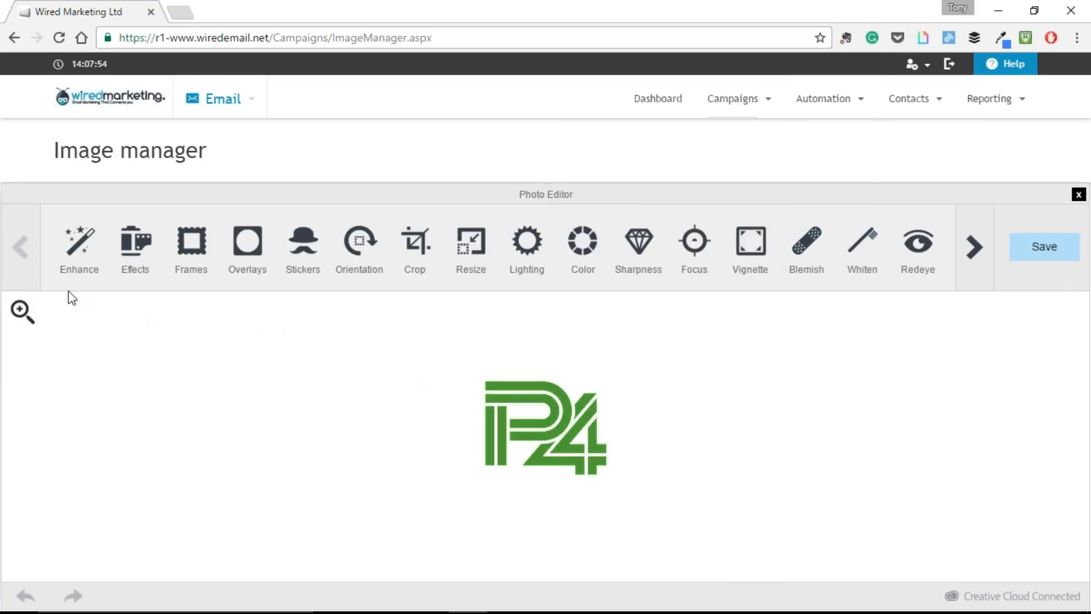
{"action": "left_click", "coordinate": [81, 261]}
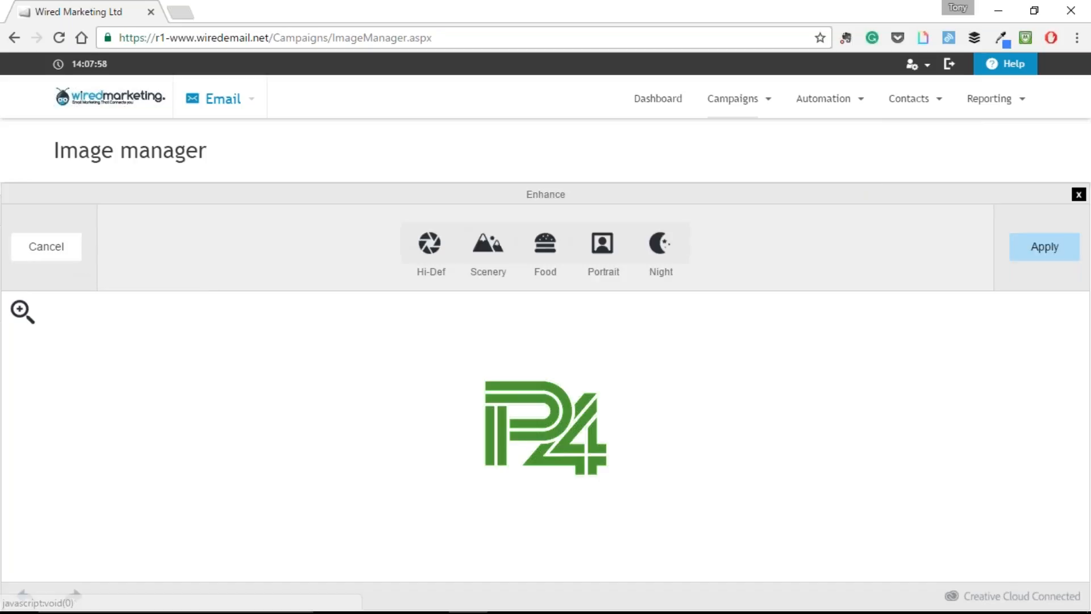
{"action": "left_click", "coordinate": [432, 256]}
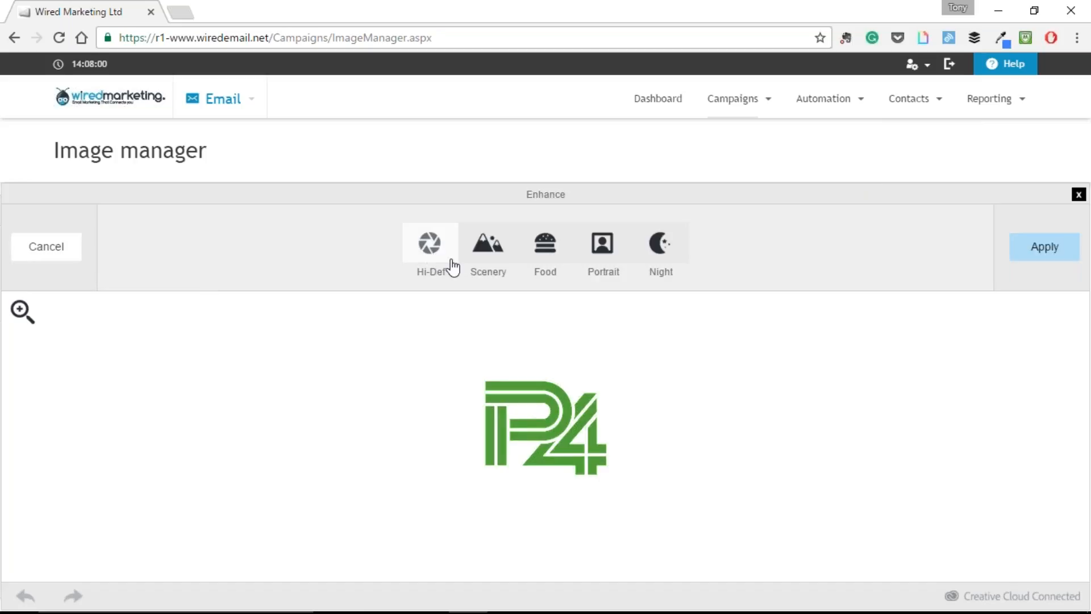
{"action": "left_click", "coordinate": [494, 263]}
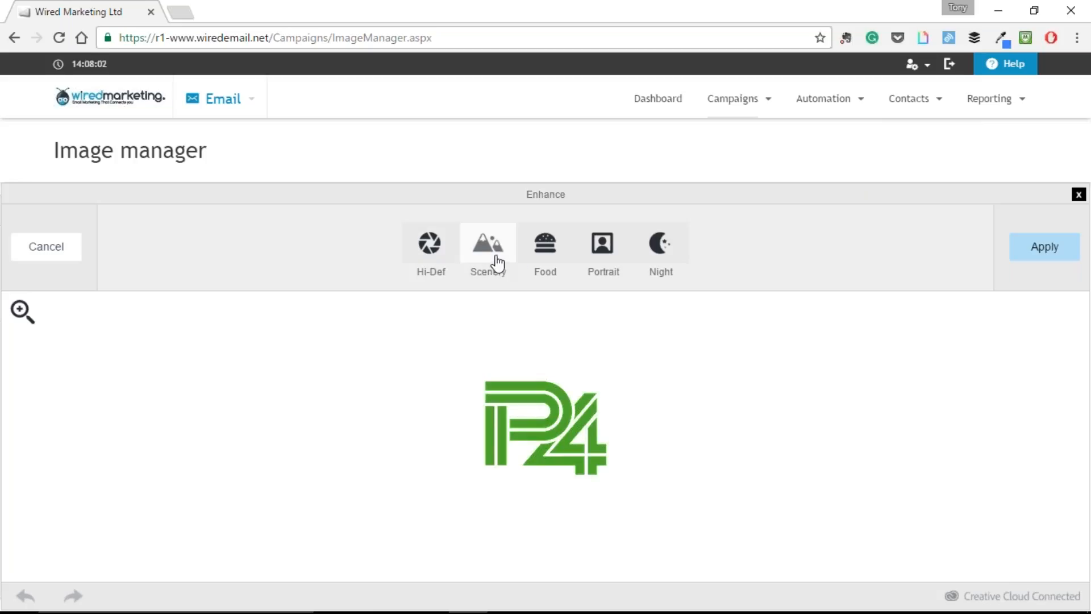
{"action": "left_click", "coordinate": [541, 261]}
{"action": "left_click", "coordinate": [600, 245]}
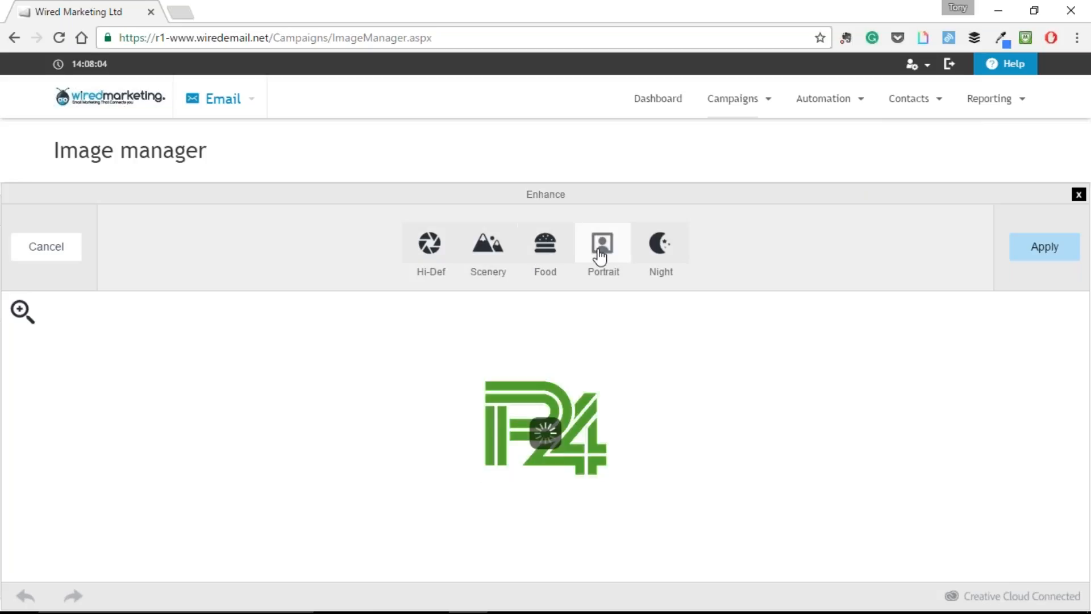
{"action": "left_click", "coordinate": [656, 258]}
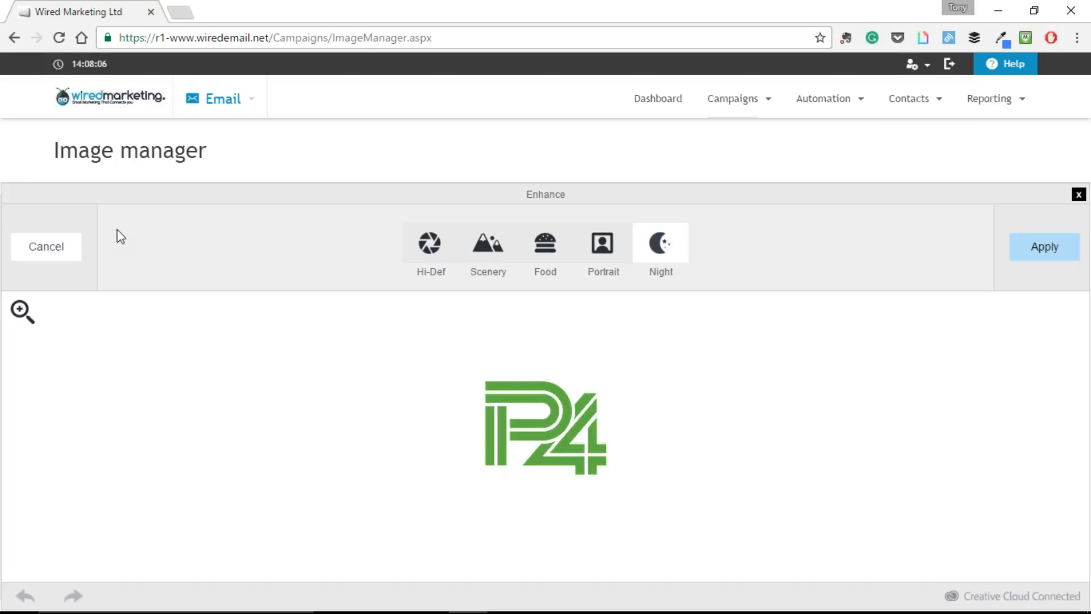
{"action": "left_click", "coordinate": [38, 250]}
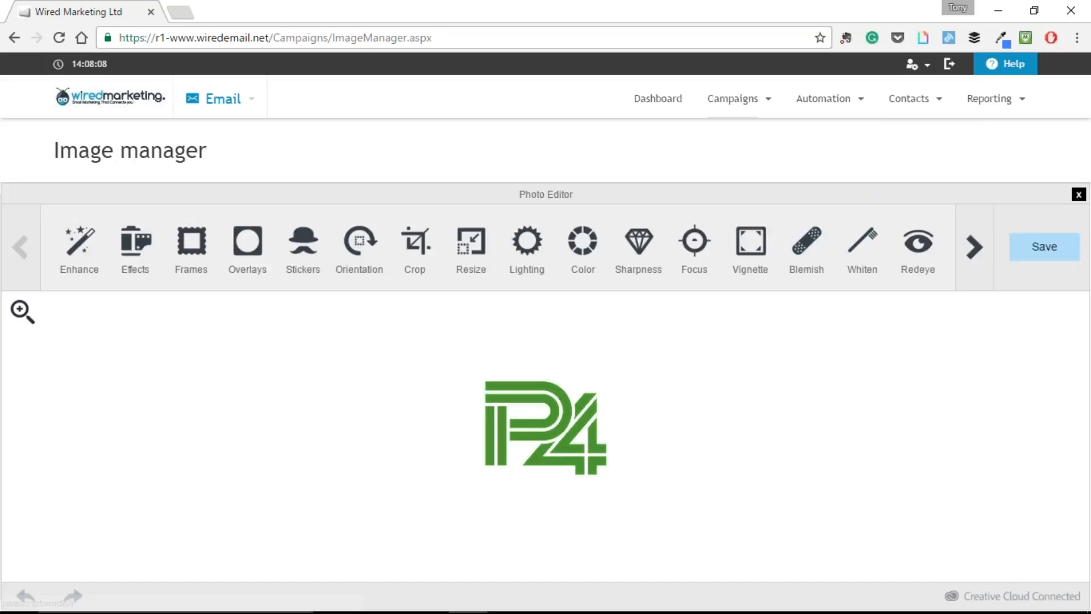
- Try to save the P4 logo from the Photo Editor, and close the editor
{"action": "left_click", "coordinate": [1040, 252]}
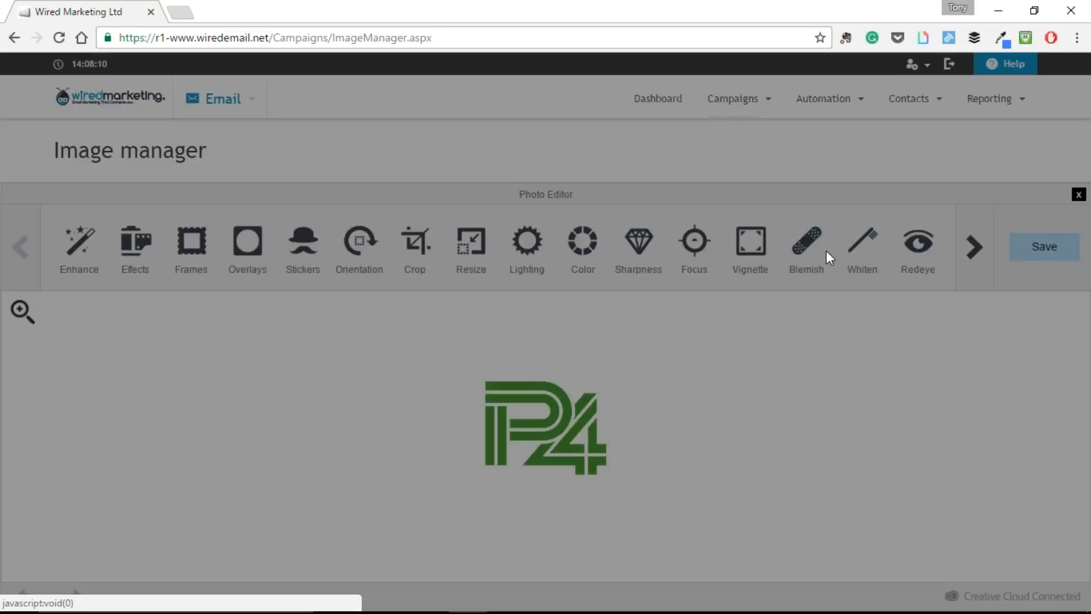
{"action": "left_click", "coordinate": [717, 391]}
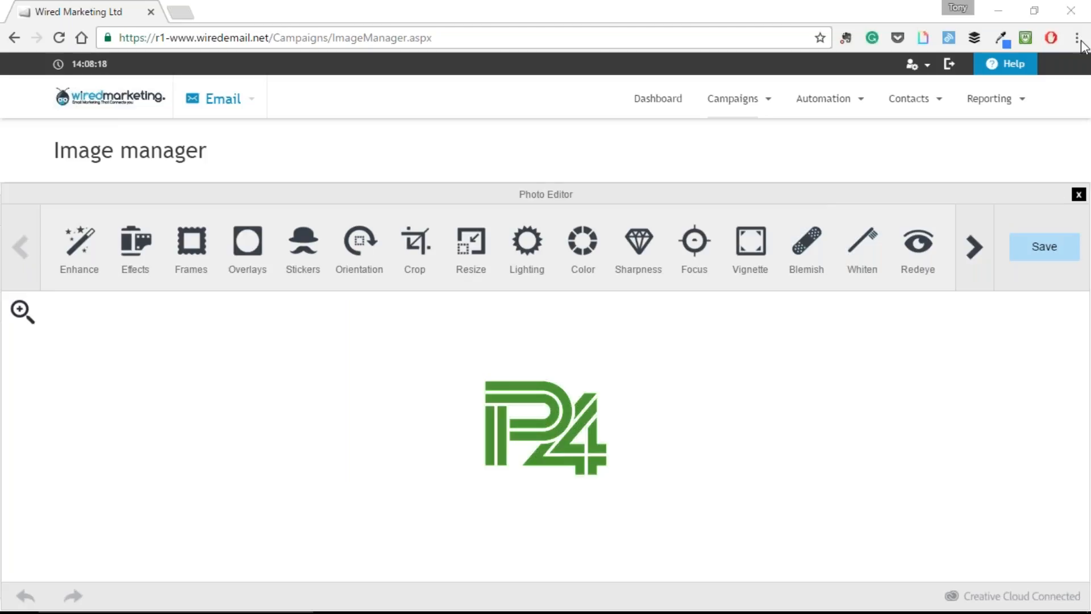
{"action": "left_click", "coordinate": [1079, 194]}
{"action": "scroll", "coordinate": [467, 368], "scroll_direction": "down", "scroll_amount": 4}
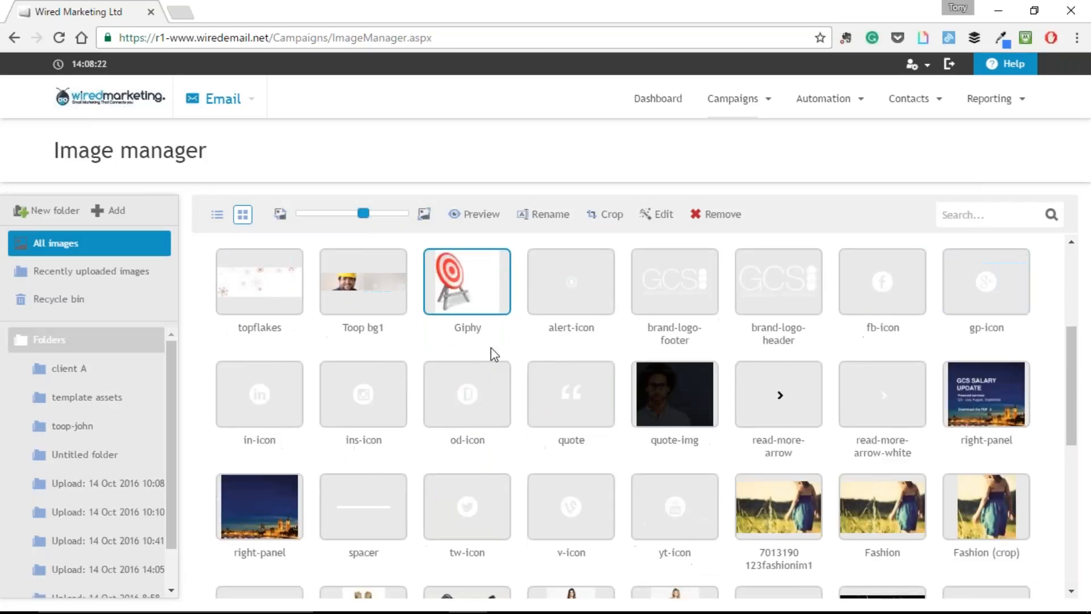
{"action": "mouse_move", "coordinate": [766, 486]}
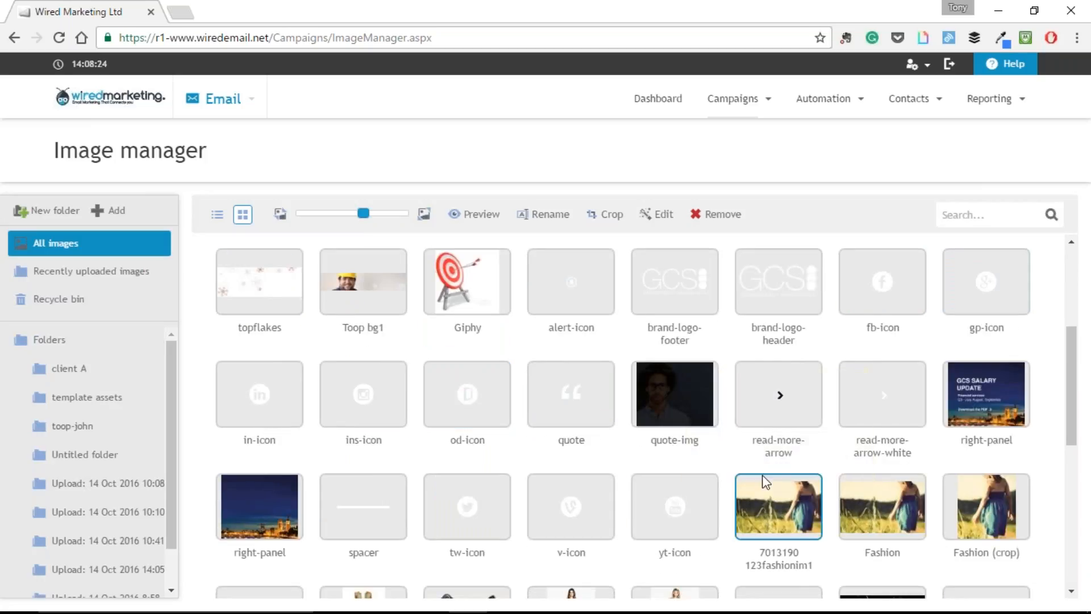
{"action": "double_click", "coordinate": [788, 523]}
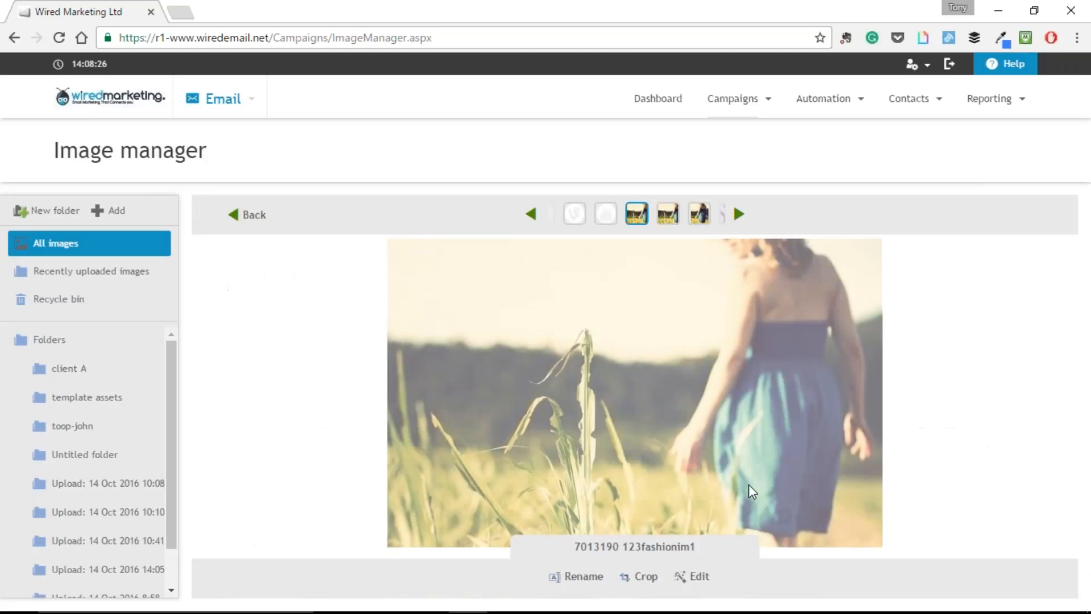
{"action": "left_click", "coordinate": [686, 579]}
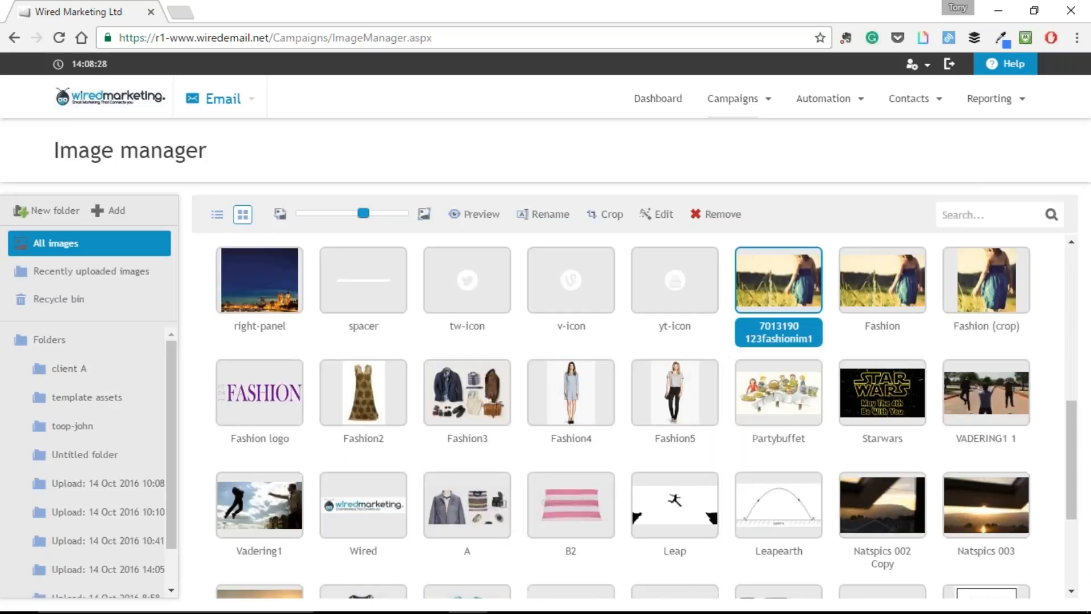
- Try the Hi-Def, Scenery, Food, Portrait and Night enhancements on the fashion photo, and discard them
{"action": "left_click", "coordinate": [77, 250]}
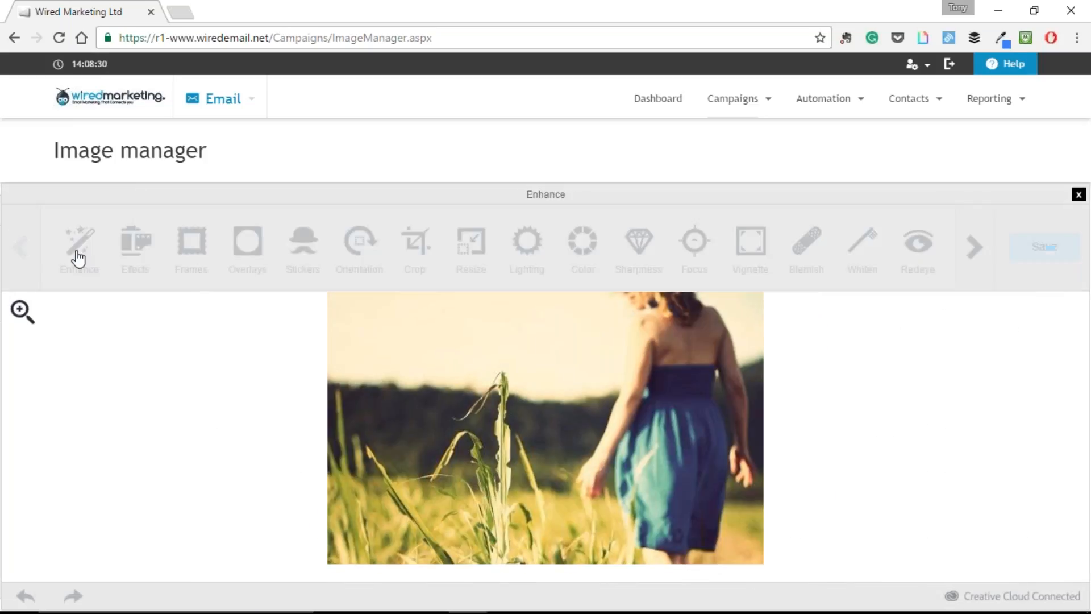
{"action": "left_click", "coordinate": [415, 258]}
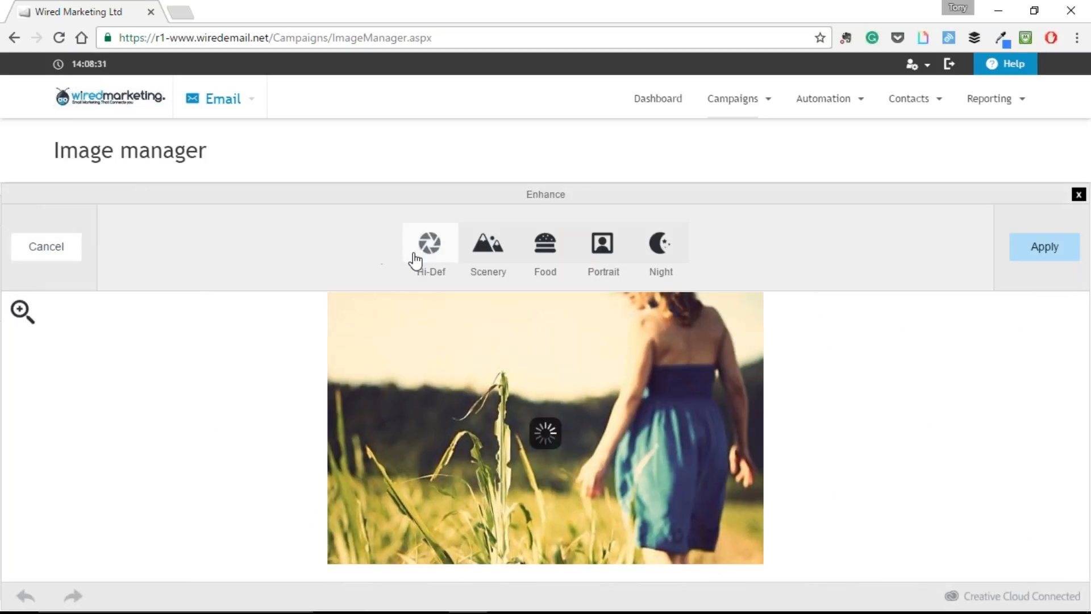
{"action": "left_click", "coordinate": [484, 253]}
{"action": "left_click", "coordinate": [548, 258]}
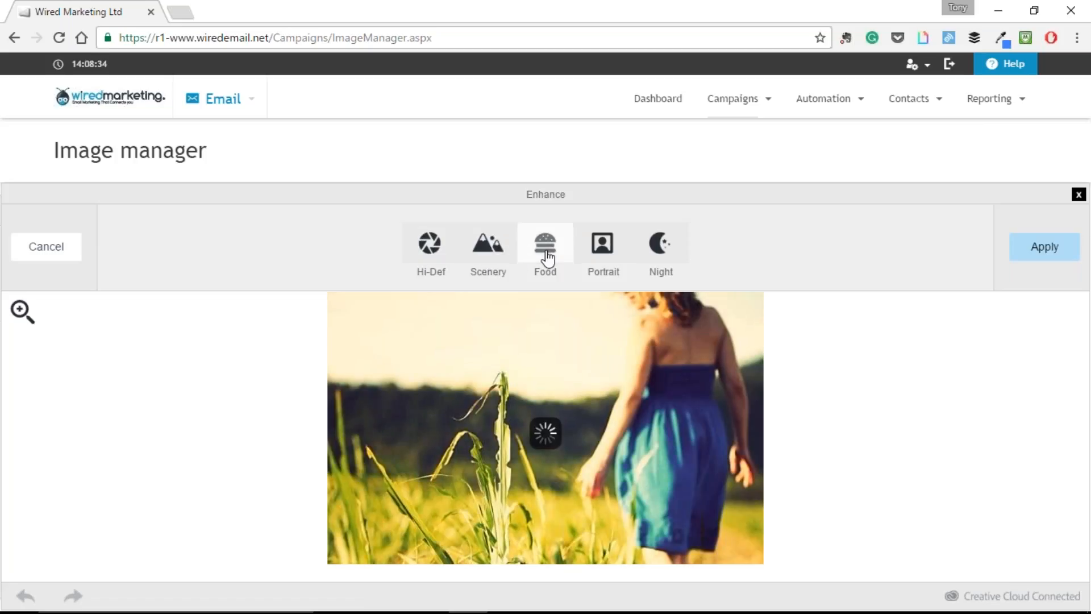
{"action": "left_click", "coordinate": [607, 258]}
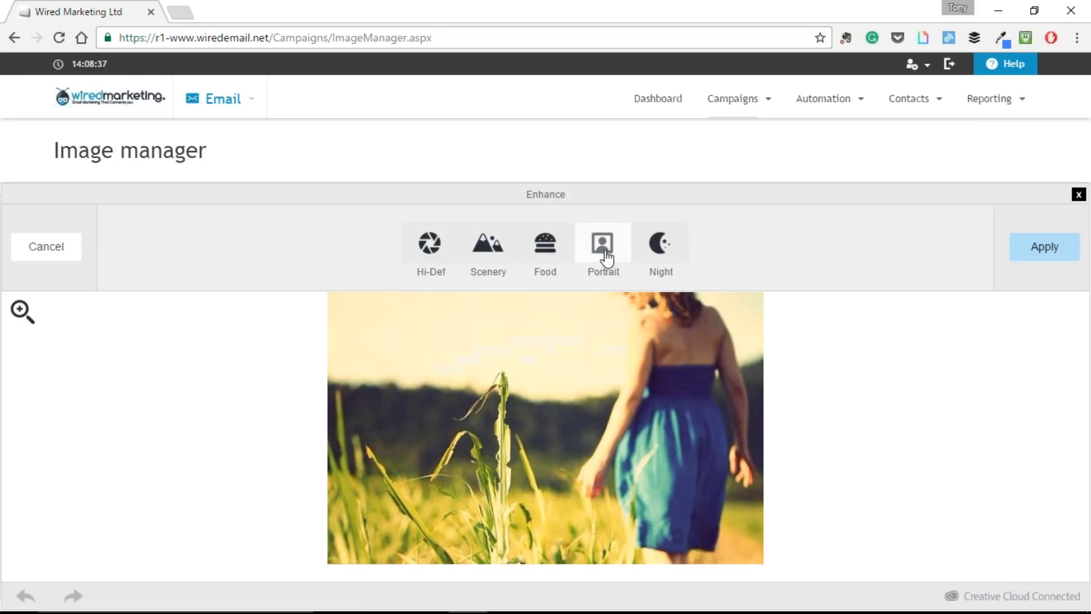
{"action": "left_click", "coordinate": [654, 257]}
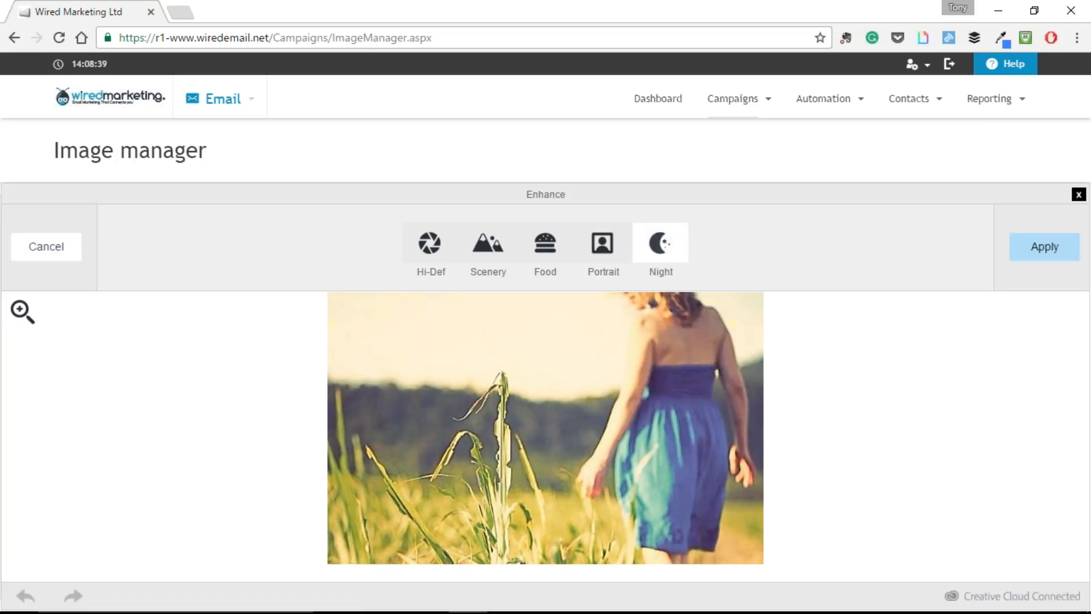
{"action": "left_click", "coordinate": [60, 250]}
- Try the Signature effects Clyde, Avenue, Haas, Arizona, Lucky, Dean, Keylime, Boardwalk, Sentosa and Cruz on the fashion photo, and return to the effect sets
{"action": "left_click", "coordinate": [137, 244]}
{"action": "left_click", "coordinate": [192, 250]}
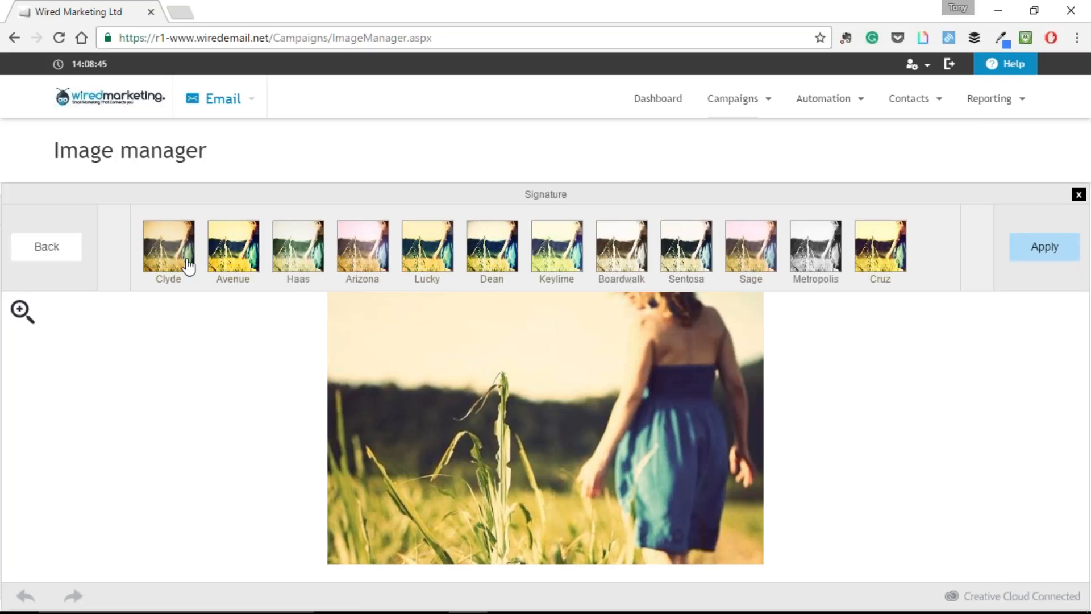
{"action": "left_click", "coordinate": [188, 267]}
{"action": "left_click", "coordinate": [235, 254]}
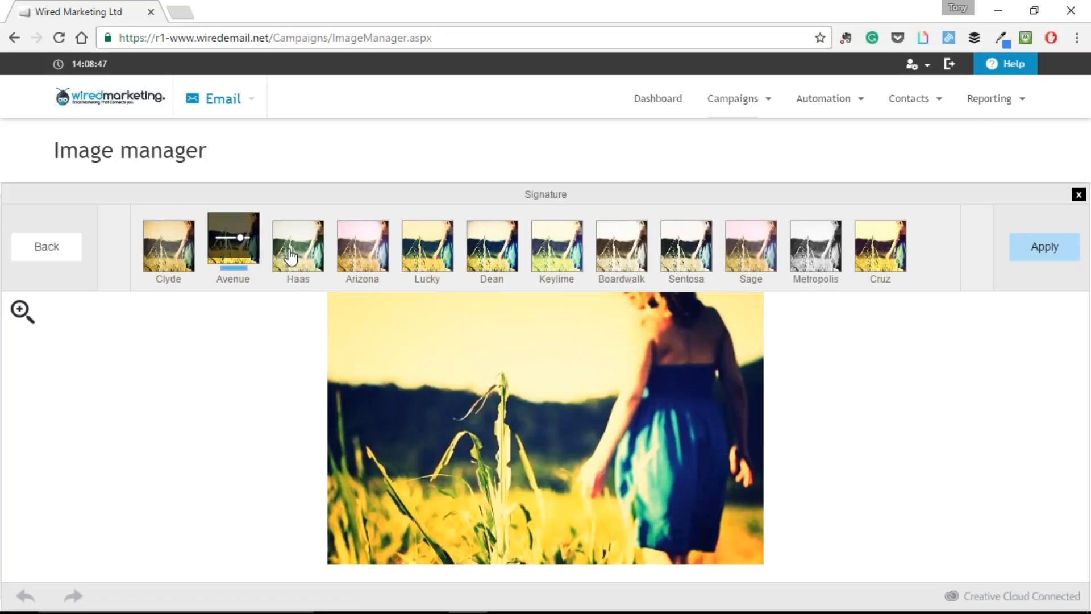
{"action": "left_click", "coordinate": [292, 255]}
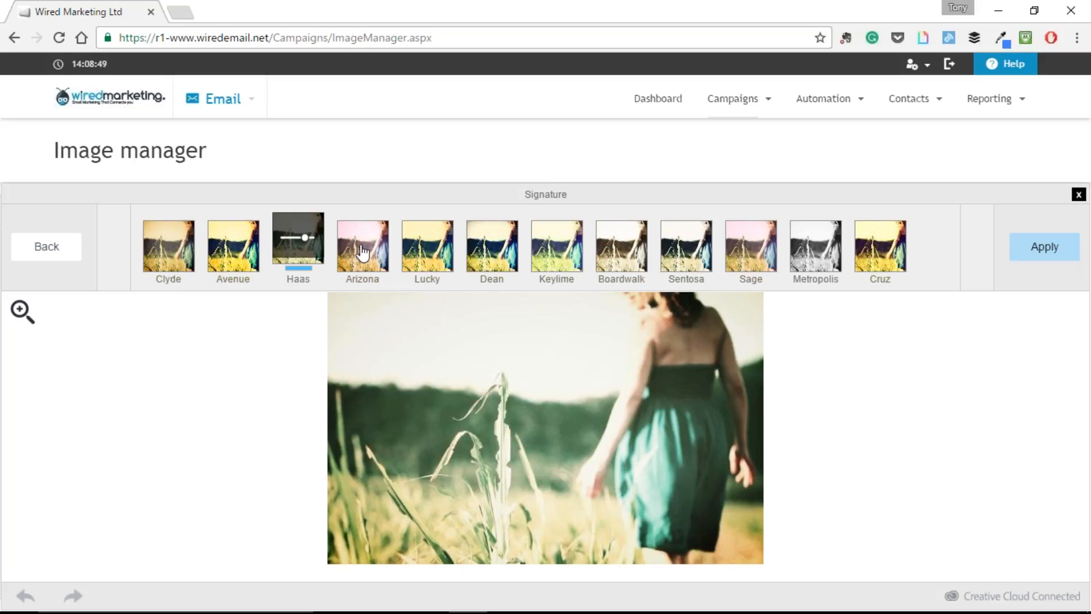
{"action": "left_click", "coordinate": [349, 254]}
{"action": "left_click", "coordinate": [423, 254]}
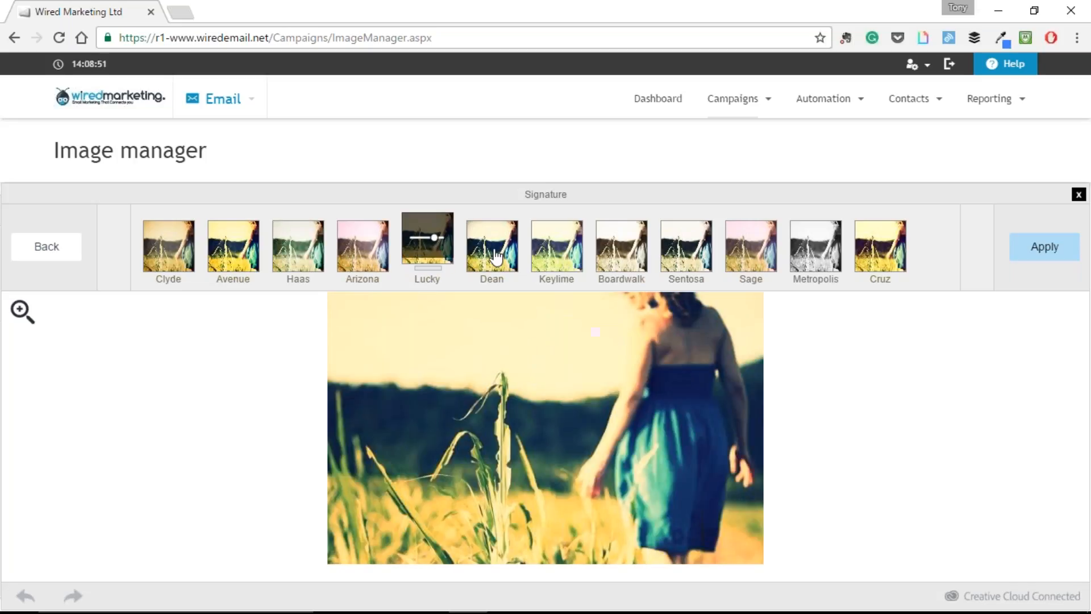
{"action": "left_click", "coordinate": [491, 250]}
{"action": "left_click", "coordinate": [557, 250]}
{"action": "left_click", "coordinate": [611, 253]}
{"action": "left_click", "coordinate": [686, 250]}
{"action": "left_click", "coordinate": [856, 244]}
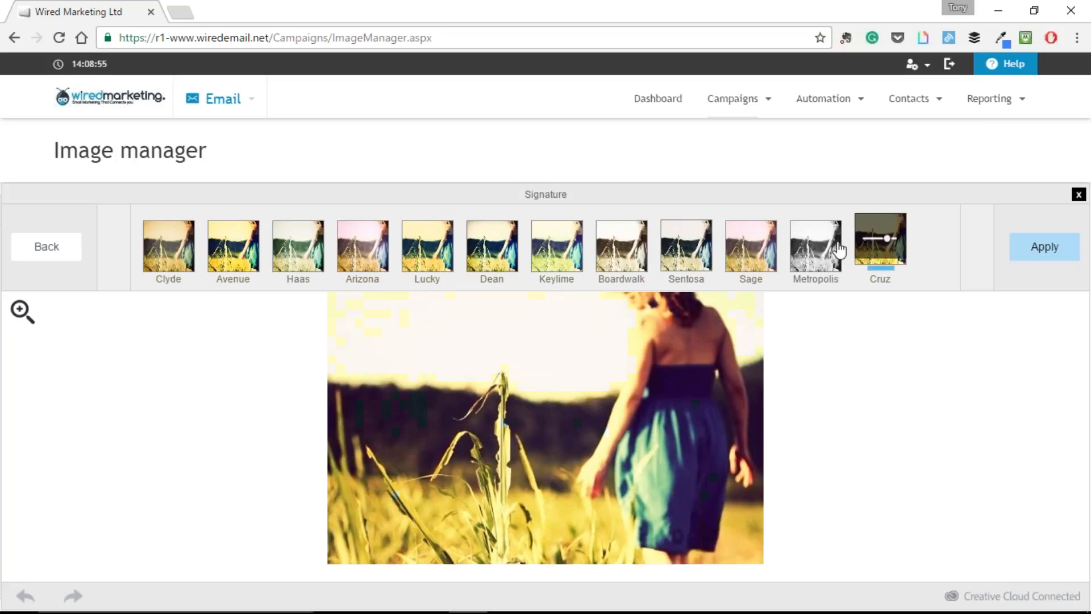
{"action": "left_click", "coordinate": [44, 255]}
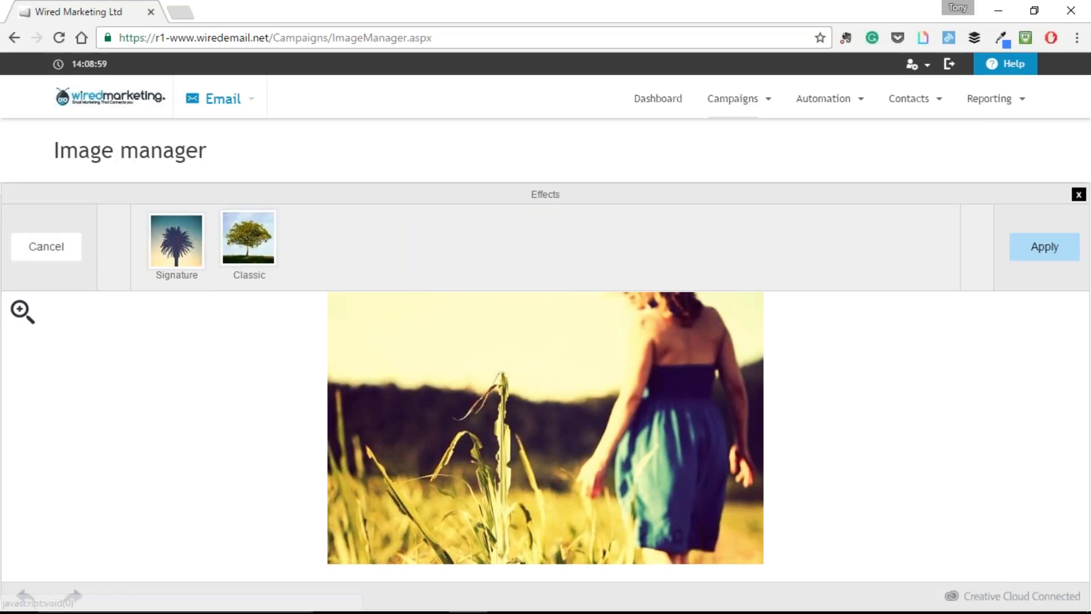
- Try the Classic effects San Carmen, Indiglow, Concorde, Laguna and Ventura on the fashion photo, and discard all effects
{"action": "left_click", "coordinate": [251, 251]}
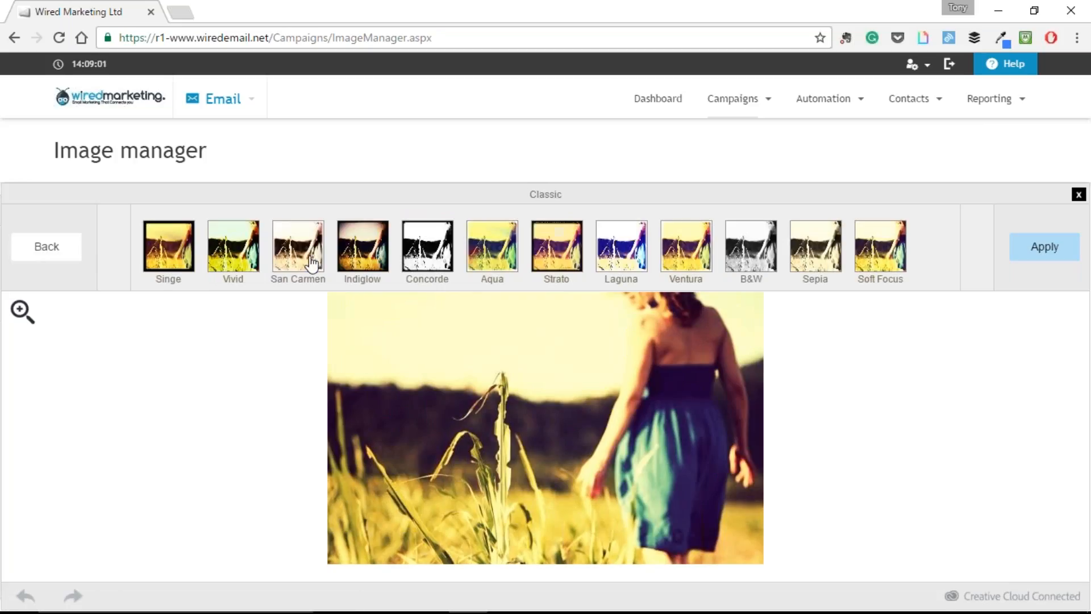
{"action": "left_click", "coordinate": [311, 262]}
{"action": "left_click", "coordinate": [363, 258]}
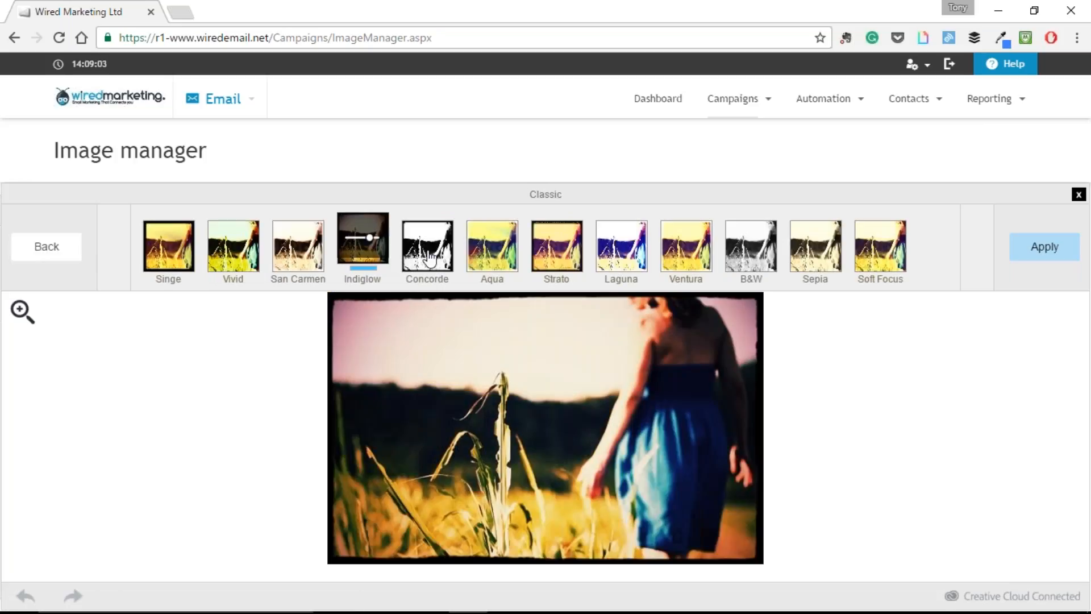
{"action": "left_click", "coordinate": [429, 259]}
{"action": "left_click", "coordinate": [621, 257]}
{"action": "left_click", "coordinate": [684, 258]}
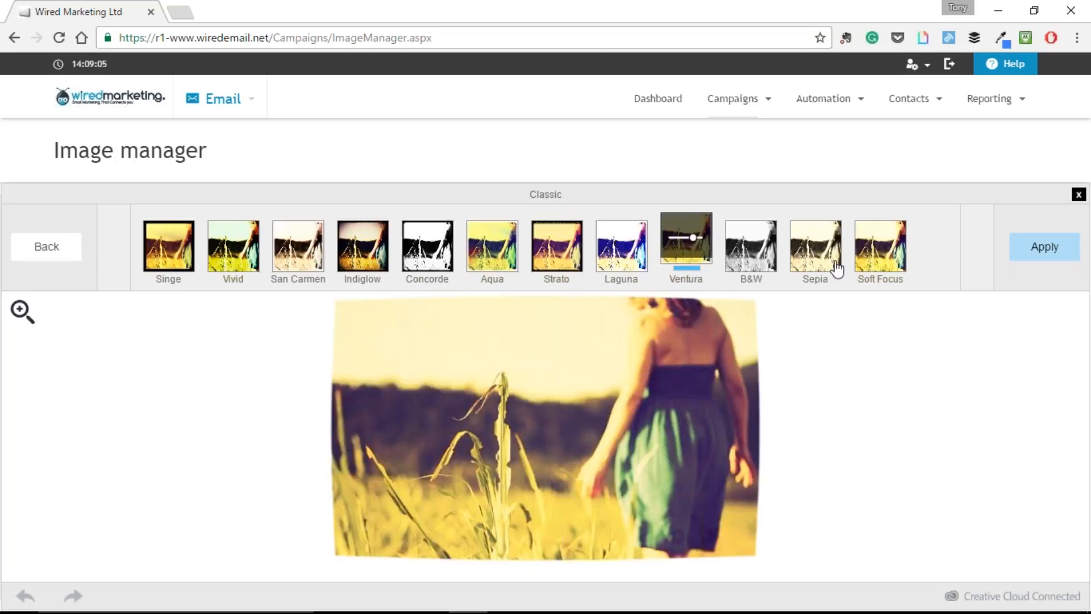
{"action": "left_click", "coordinate": [47, 249]}
{"action": "left_click", "coordinate": [44, 248]}
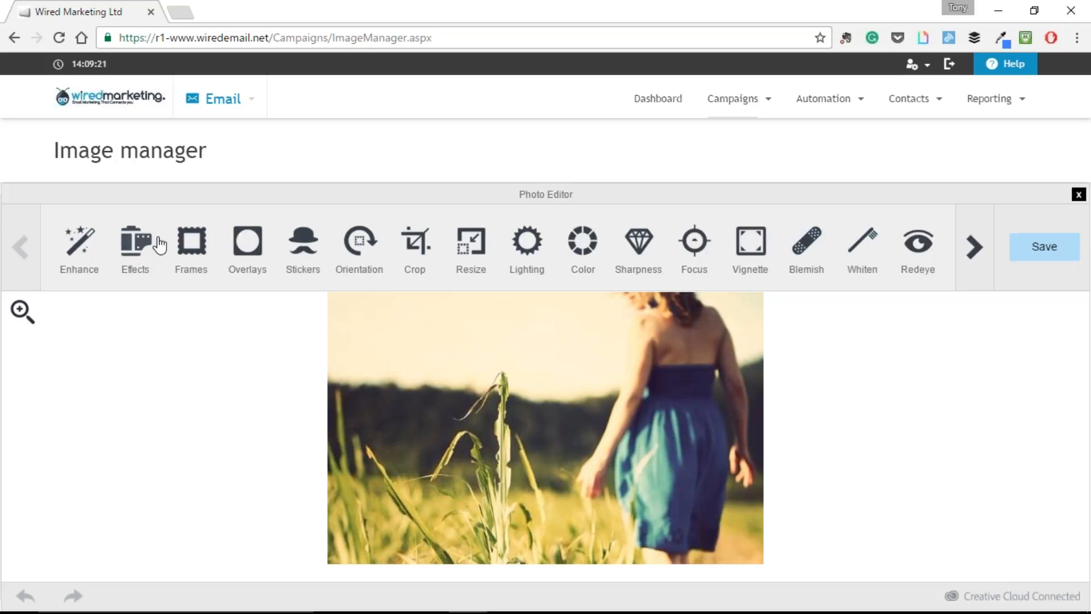
- Try the Original frames Aura, Borde, Lumen, Noir and Sole on the fashion photo, and return to the frame sets
{"action": "left_click", "coordinate": [200, 246]}
{"action": "left_click", "coordinate": [195, 243]}
{"action": "left_click", "coordinate": [184, 253]}
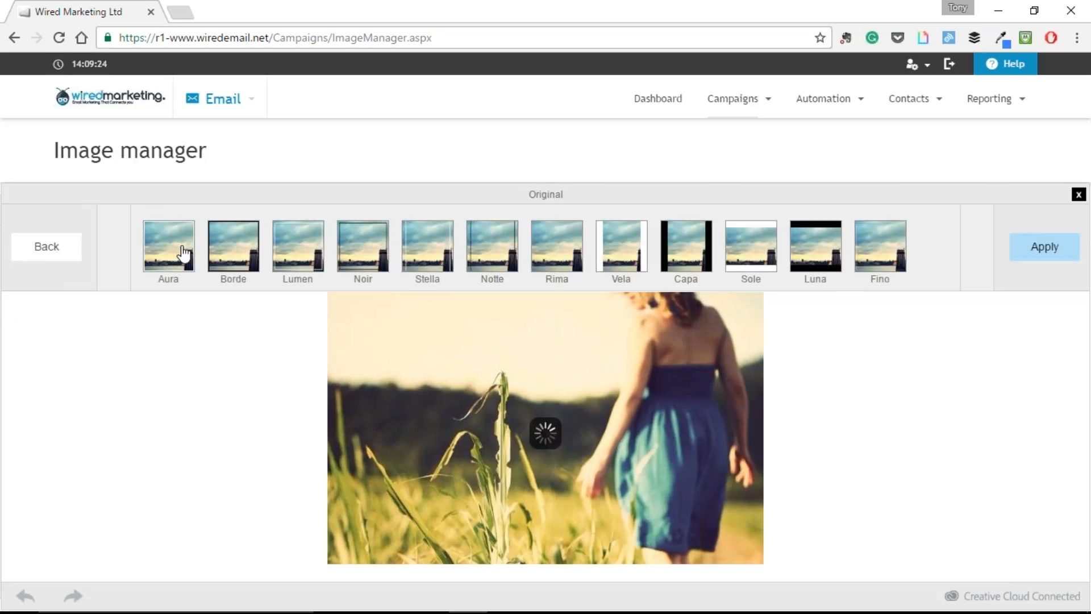
{"action": "left_click", "coordinate": [240, 252]}
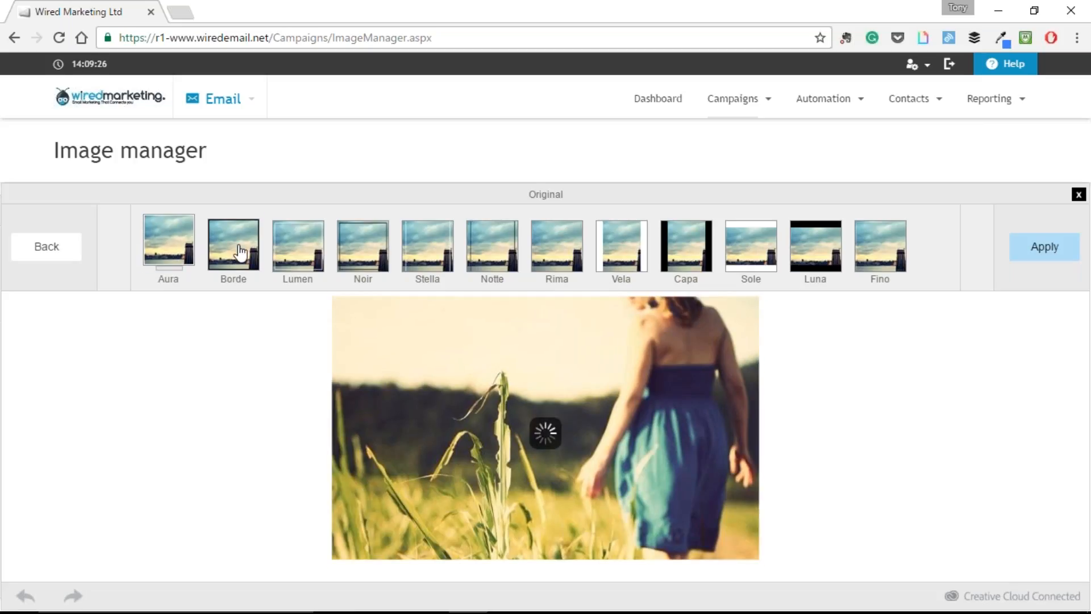
{"action": "left_click", "coordinate": [301, 253]}
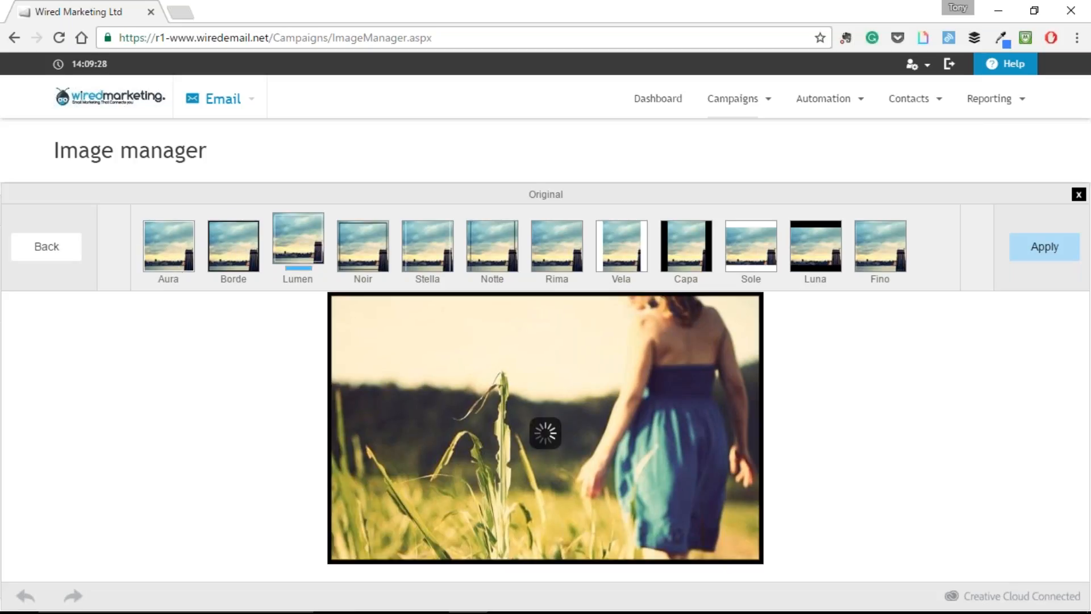
{"action": "left_click", "coordinate": [357, 251]}
{"action": "left_click", "coordinate": [733, 249]}
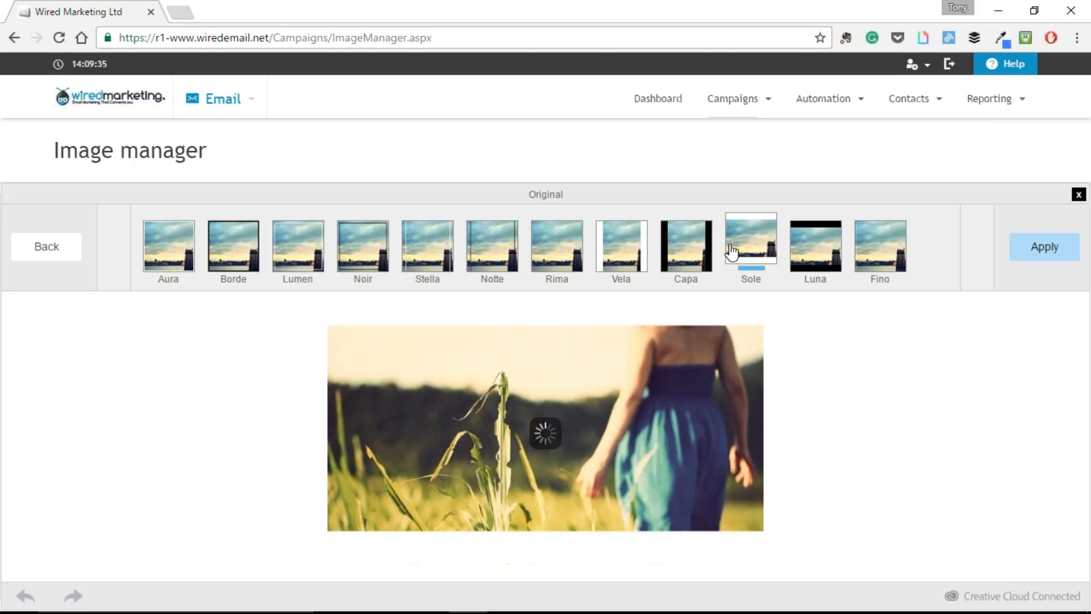
{"action": "left_click", "coordinate": [57, 252]}
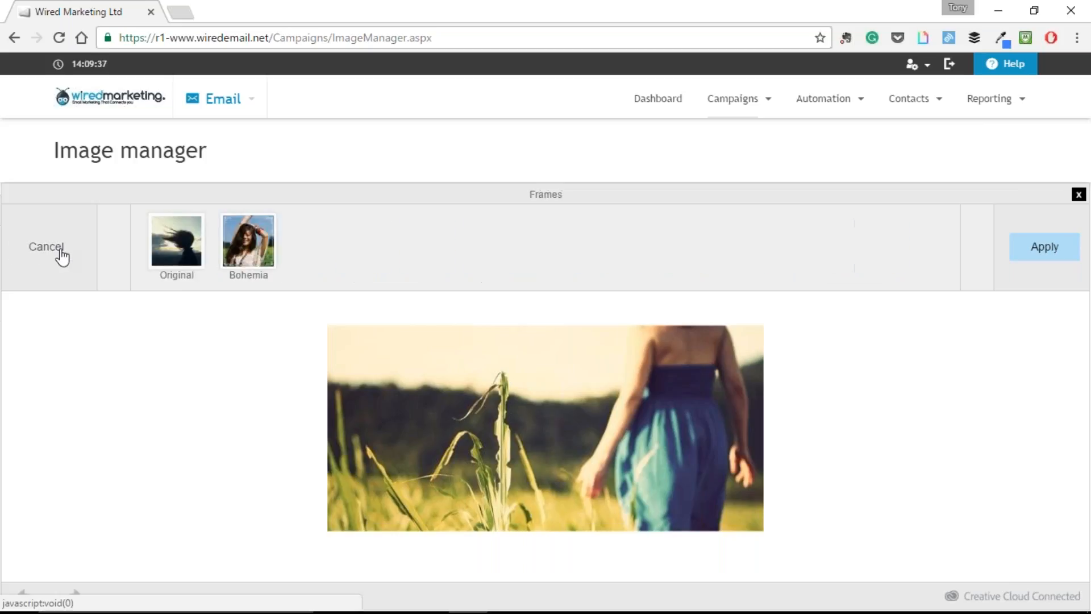
- Try the Bohemia frames Dots and Petals on the fashion photo, and discard the frame
{"action": "left_click", "coordinate": [253, 259]}
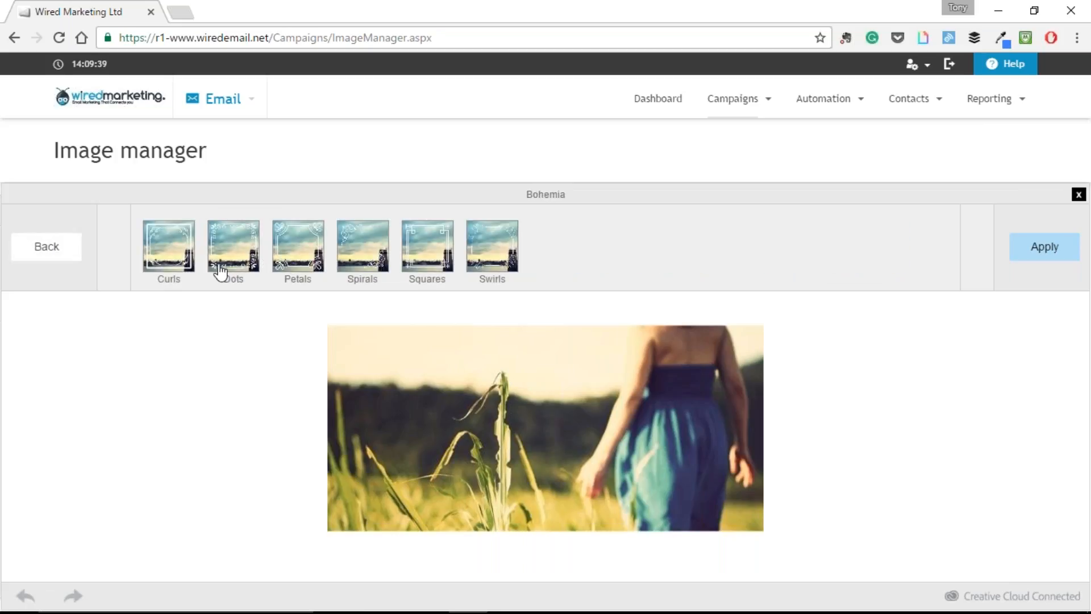
{"action": "left_click", "coordinate": [221, 264]}
{"action": "left_click", "coordinate": [312, 266]}
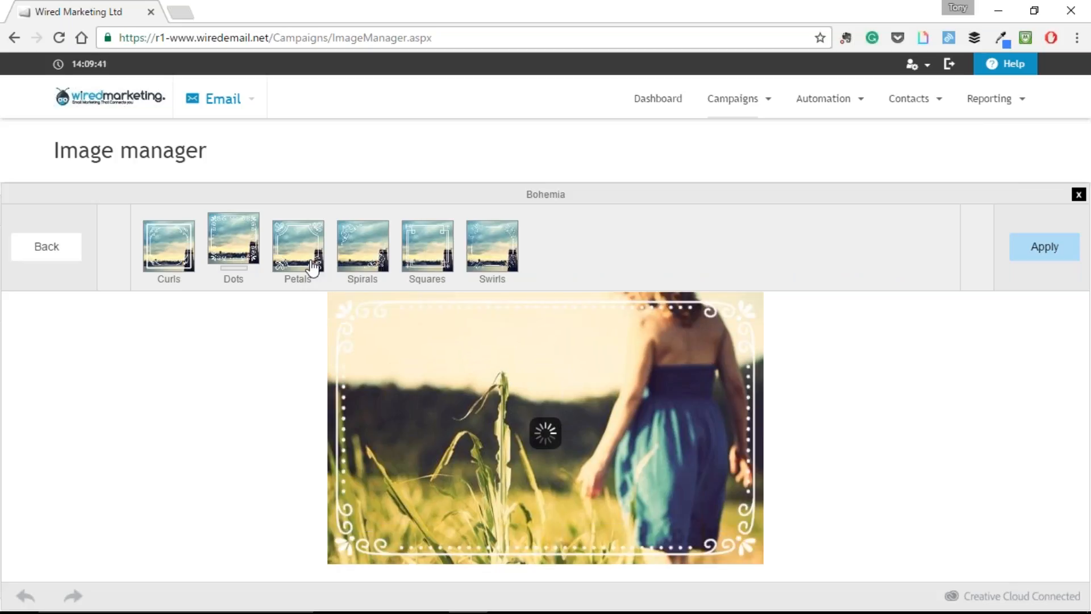
{"action": "left_click", "coordinate": [37, 248]}
{"action": "left_click", "coordinate": [35, 248]}
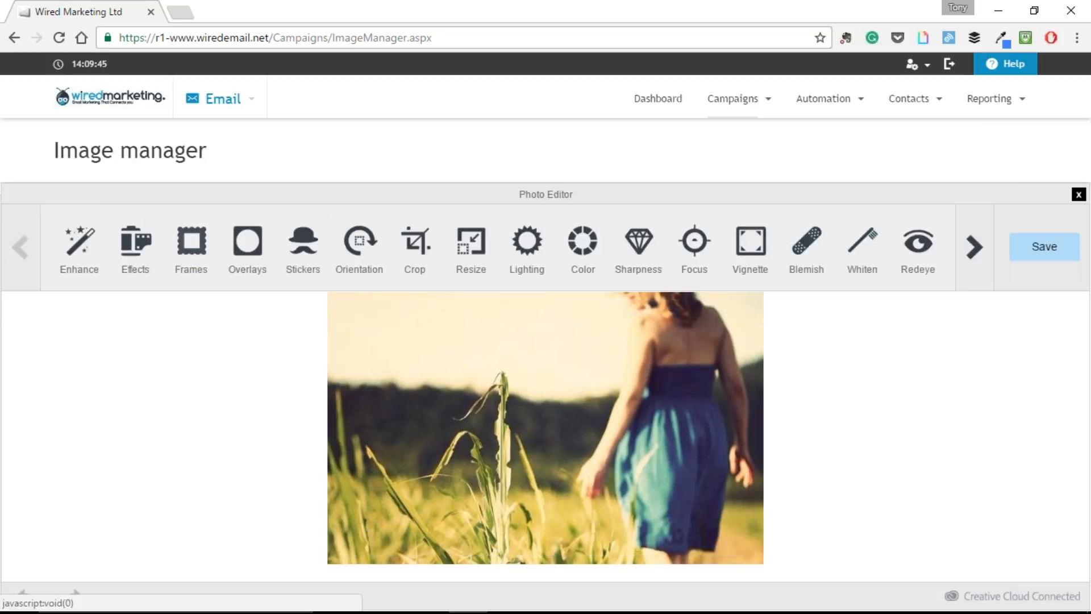
- Try the black circle overlay from the Original set, shrunk slightly and moved over the tall grass stalk
{"action": "left_click", "coordinate": [249, 251]}
{"action": "left_click", "coordinate": [192, 260]}
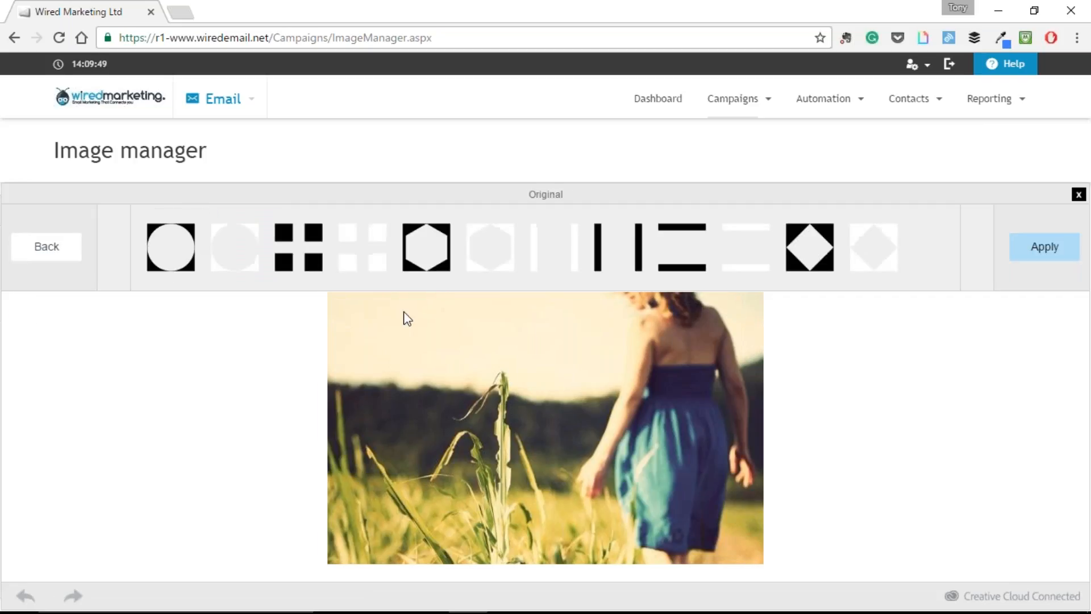
{"action": "left_click", "coordinate": [185, 253]}
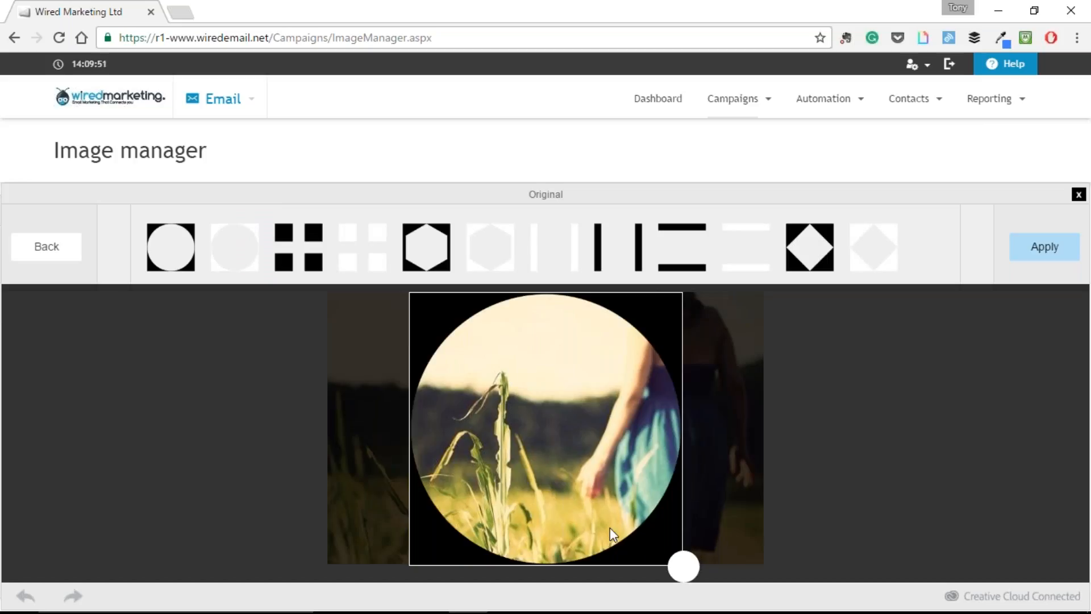
{"action": "left_click_drag", "start_coordinate": [684, 567], "coordinate": [639, 519]}
{"action": "left_click_drag", "start_coordinate": [540, 446], "coordinate": [483, 503]}
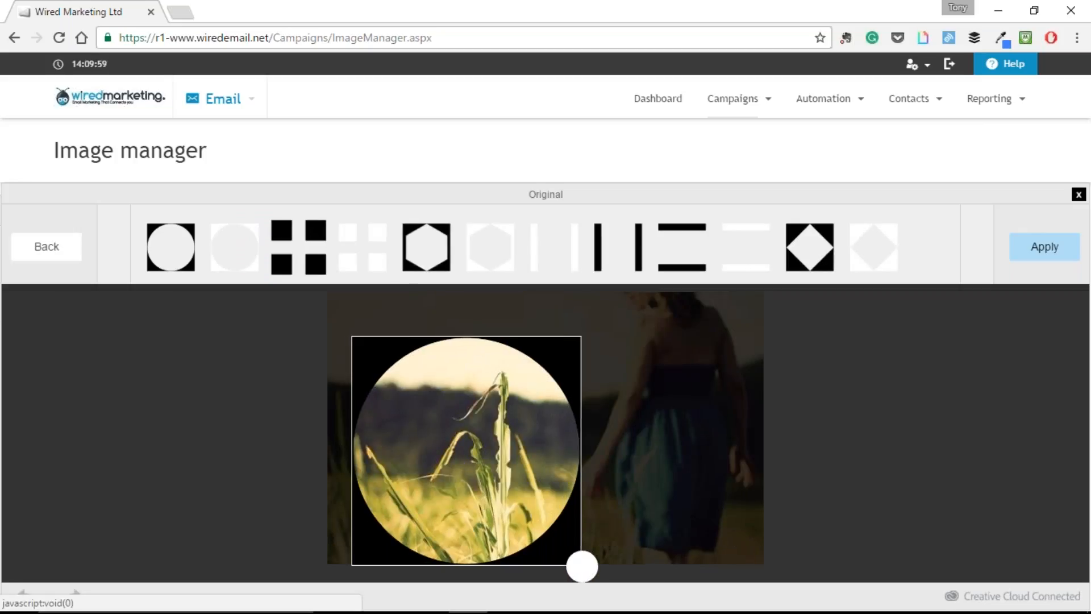
- Try the overlay with four black corner squares, moved to the photo's left edge, and return to the overlay sets
{"action": "left_click", "coordinate": [304, 265]}
{"action": "left_click_drag", "start_coordinate": [626, 435], "coordinate": [502, 413]}
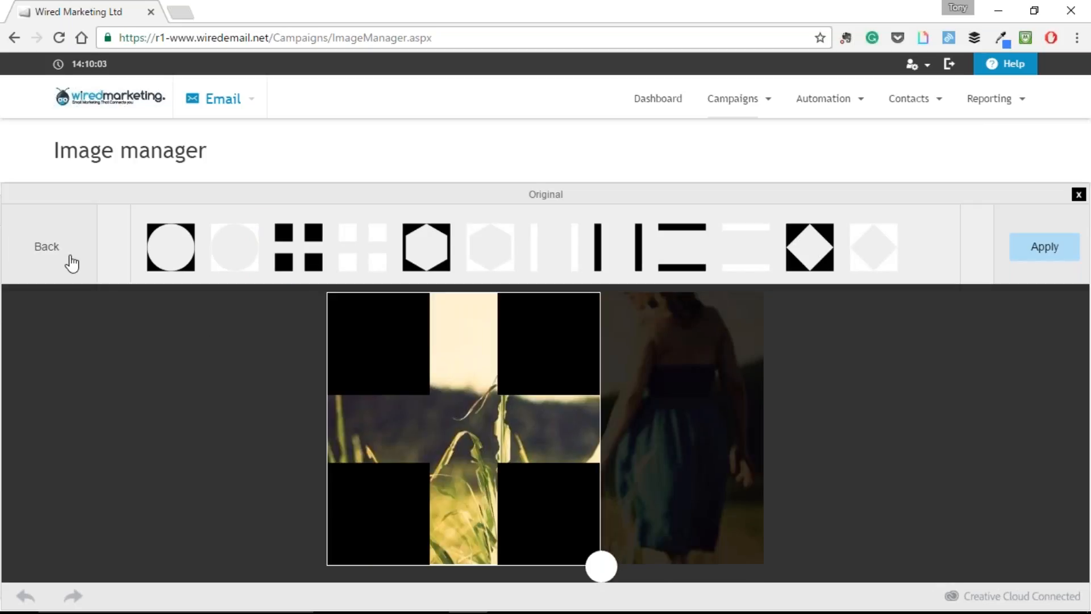
{"action": "left_click", "coordinate": [55, 248]}
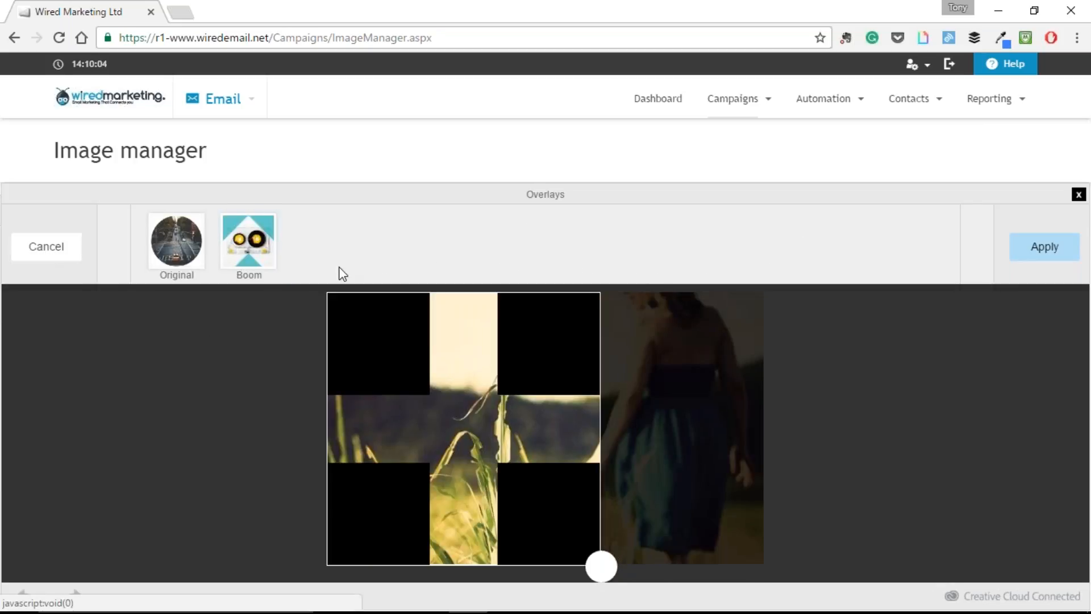
- Place the teal triangles overlay from the Boom set over the woman at the photo's right edge, and return to the overlay sets
{"action": "left_click", "coordinate": [256, 260]}
{"action": "left_click", "coordinate": [496, 263]}
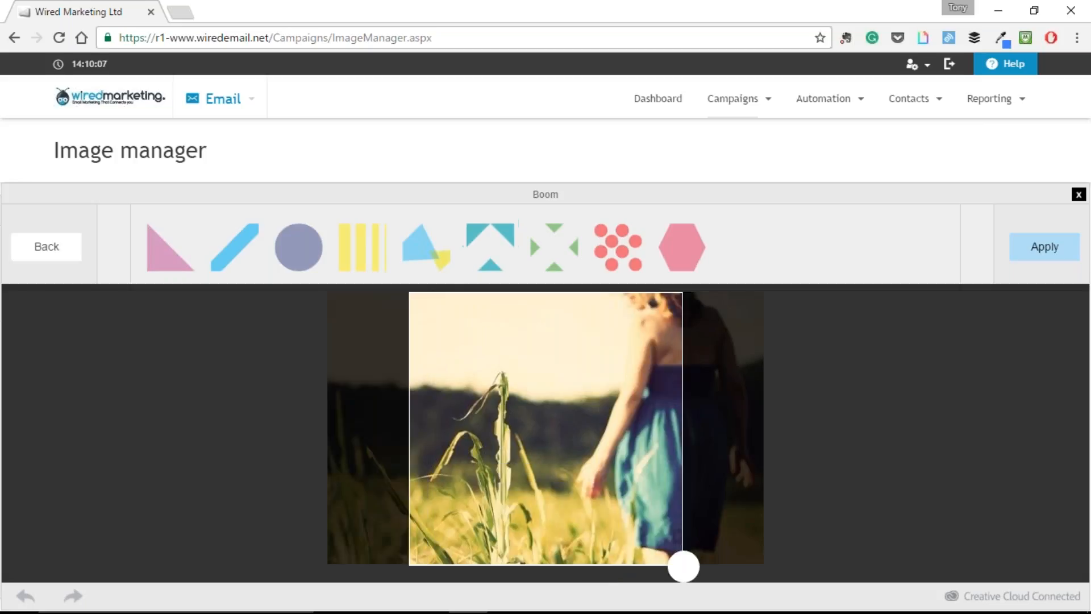
{"action": "left_click_drag", "start_coordinate": [655, 427], "coordinate": [694, 439]}
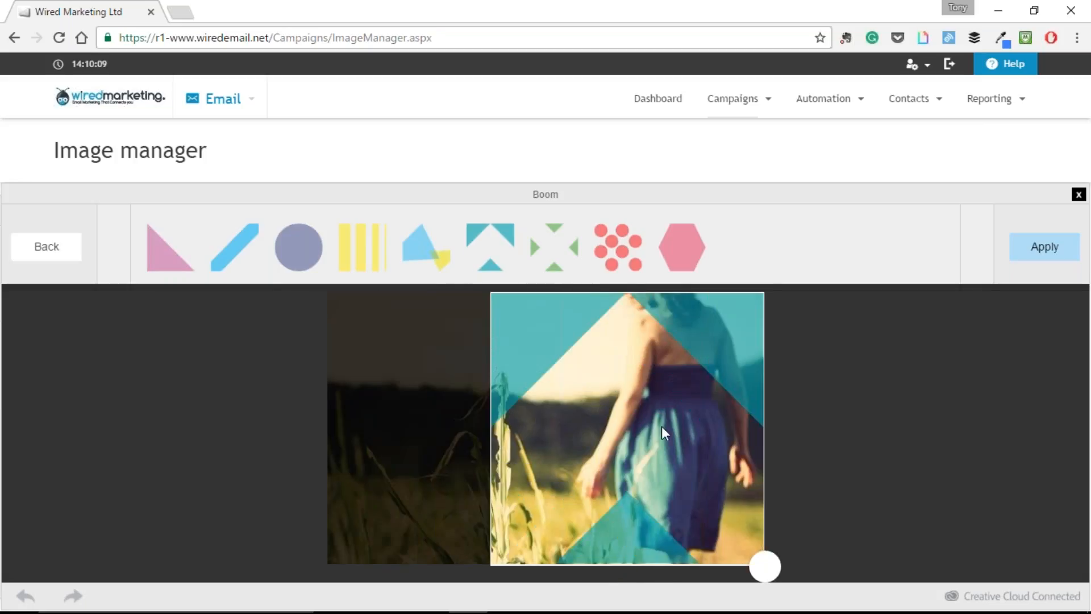
{"action": "left_click", "coordinate": [60, 259]}
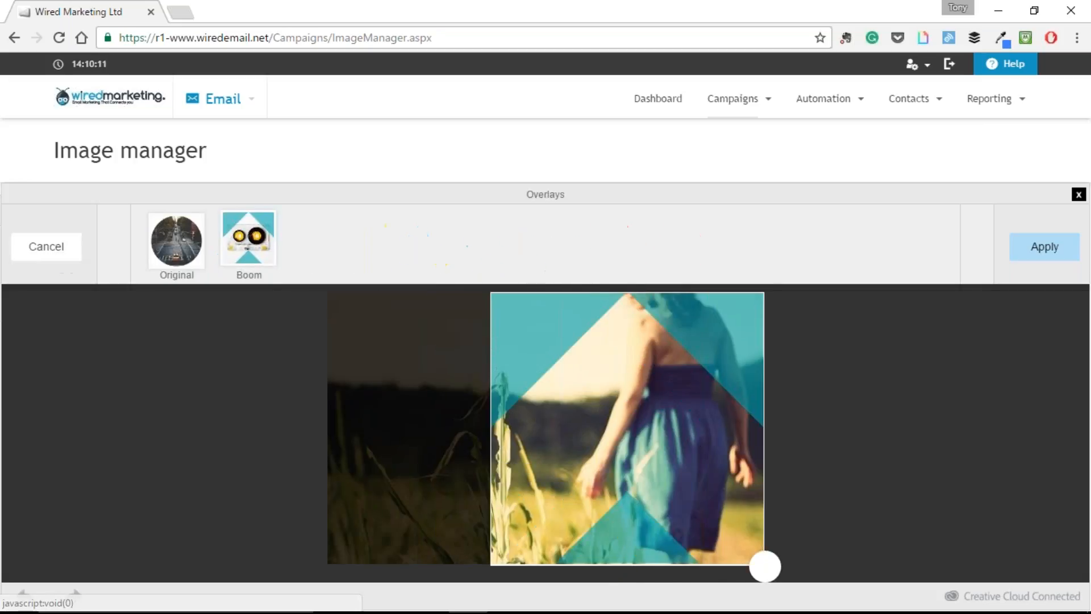
- Discard the overlay, then try the black moustache sticker from the Original set near the woman's shoulder and remove it
{"action": "left_click", "coordinate": [60, 261]}
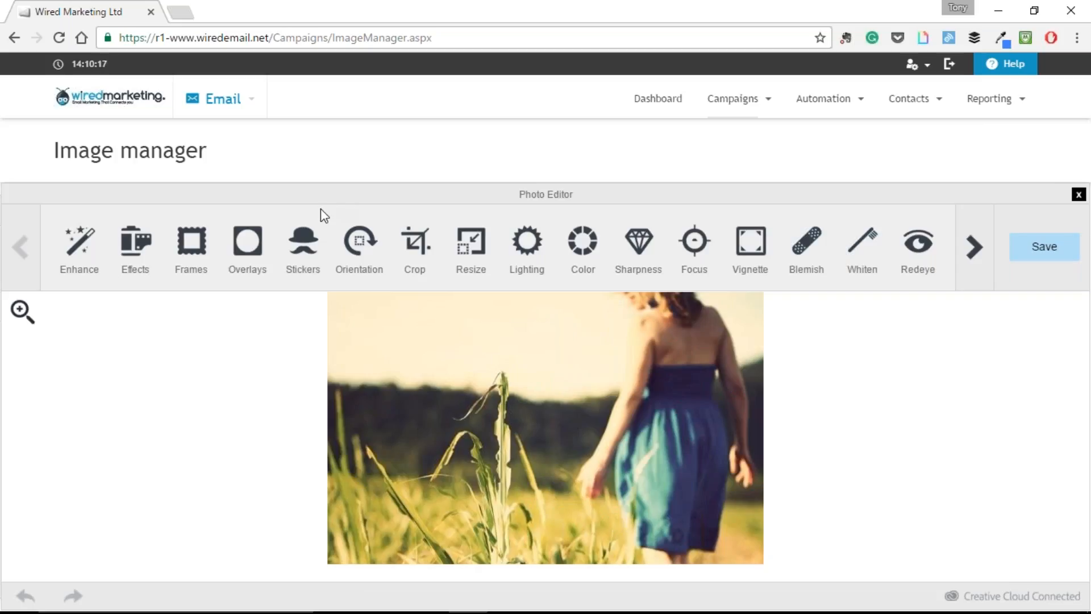
{"action": "left_click", "coordinate": [310, 250]}
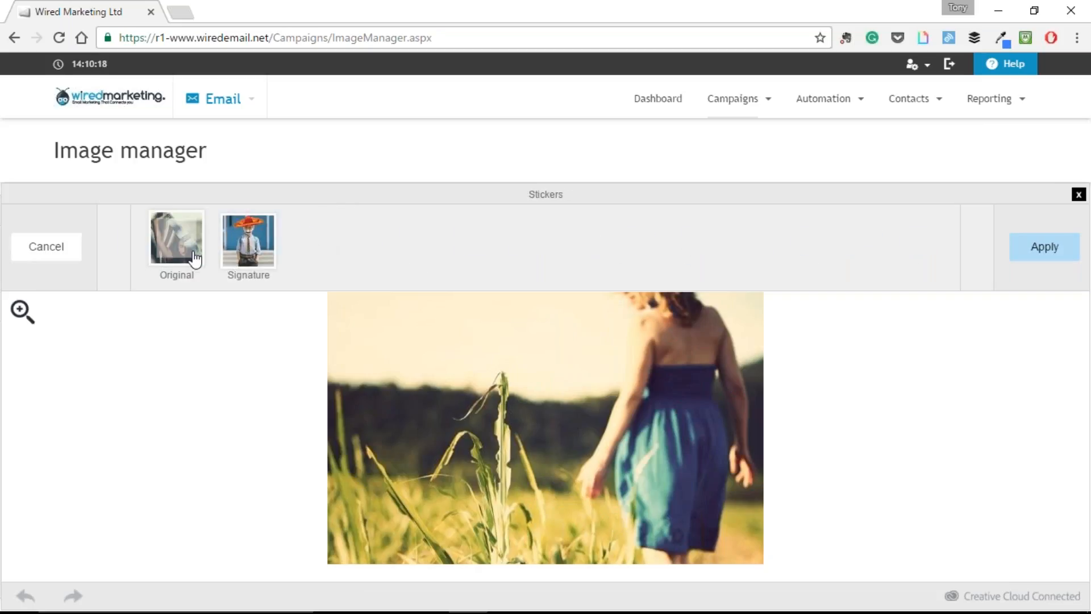
{"action": "left_click", "coordinate": [193, 257]}
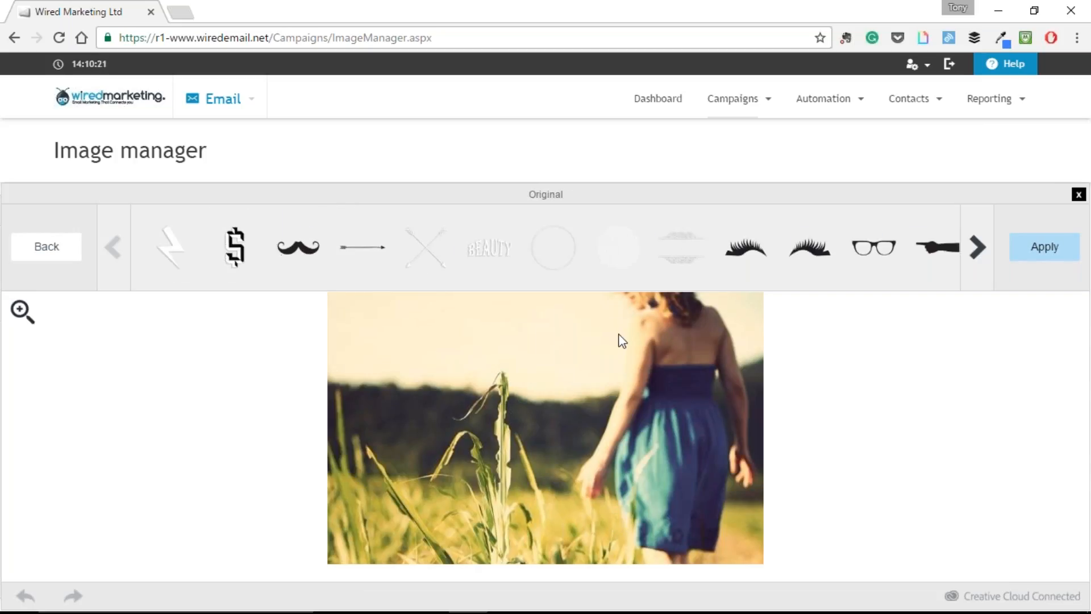
{"action": "left_click", "coordinate": [316, 268]}
{"action": "left_click_drag", "start_coordinate": [648, 362], "coordinate": [648, 392]}
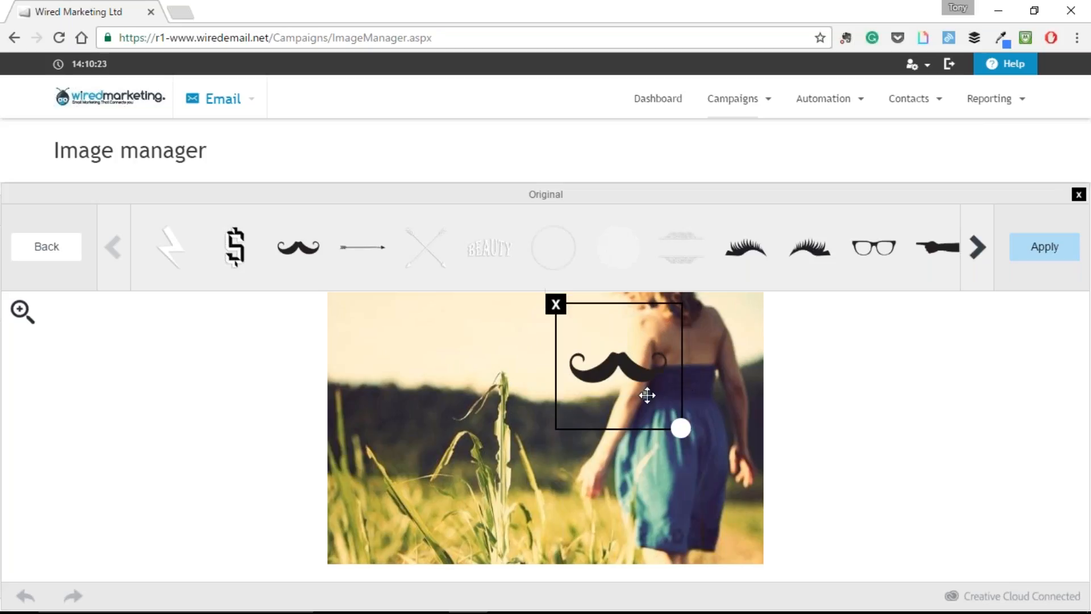
{"action": "left_click", "coordinate": [555, 298]}
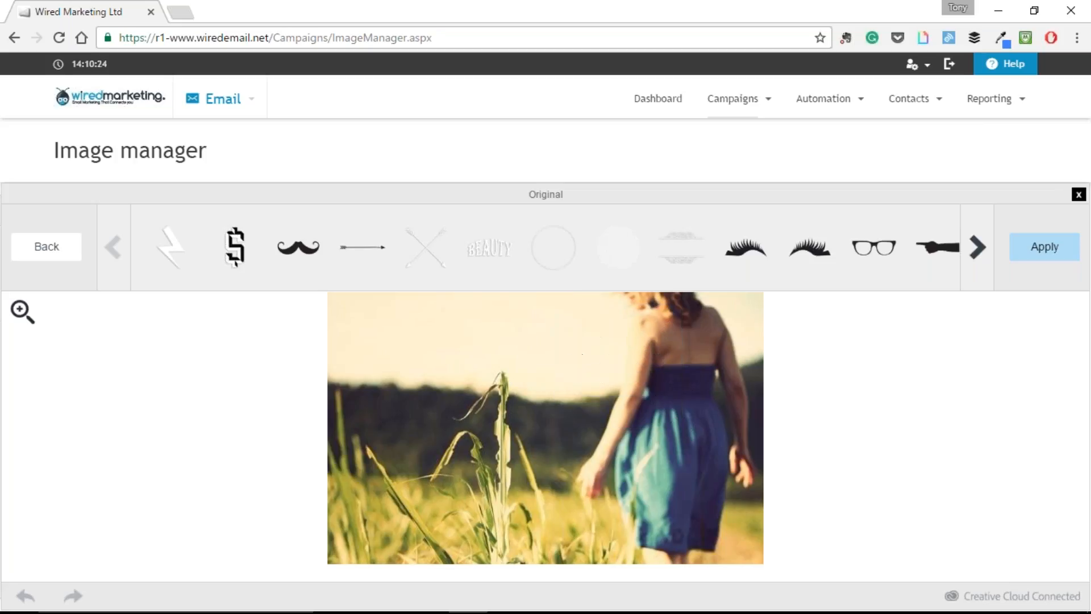
- Try the glasses sticker, browse the rest of the Original set, and leave the stickers without applying any
{"action": "left_click", "coordinate": [874, 247]}
{"action": "left_click", "coordinate": [481, 373]}
{"action": "left_click", "coordinate": [977, 247]}
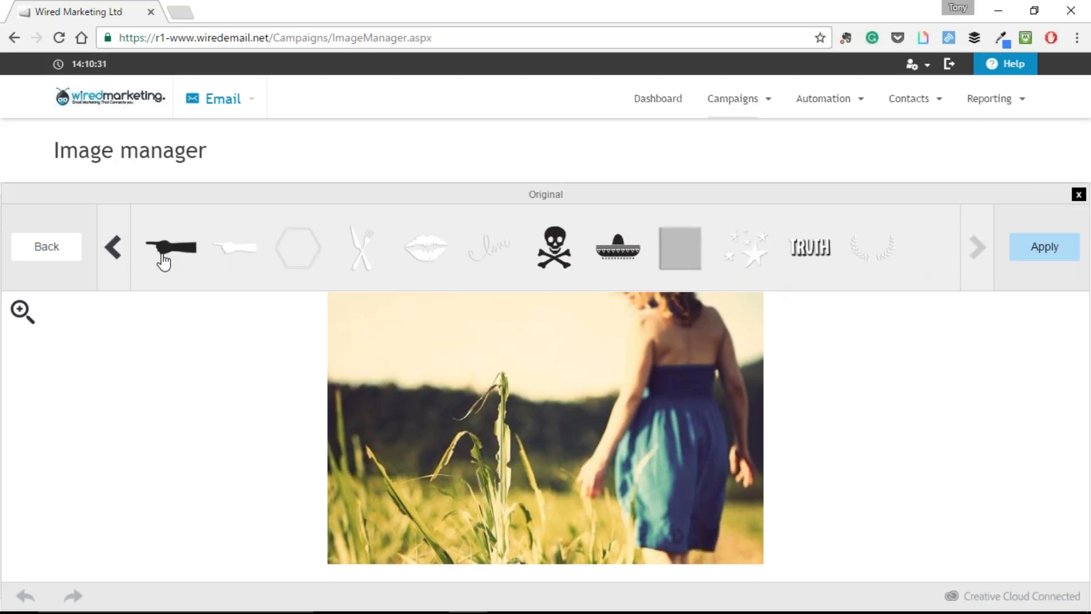
{"action": "left_click", "coordinate": [113, 247]}
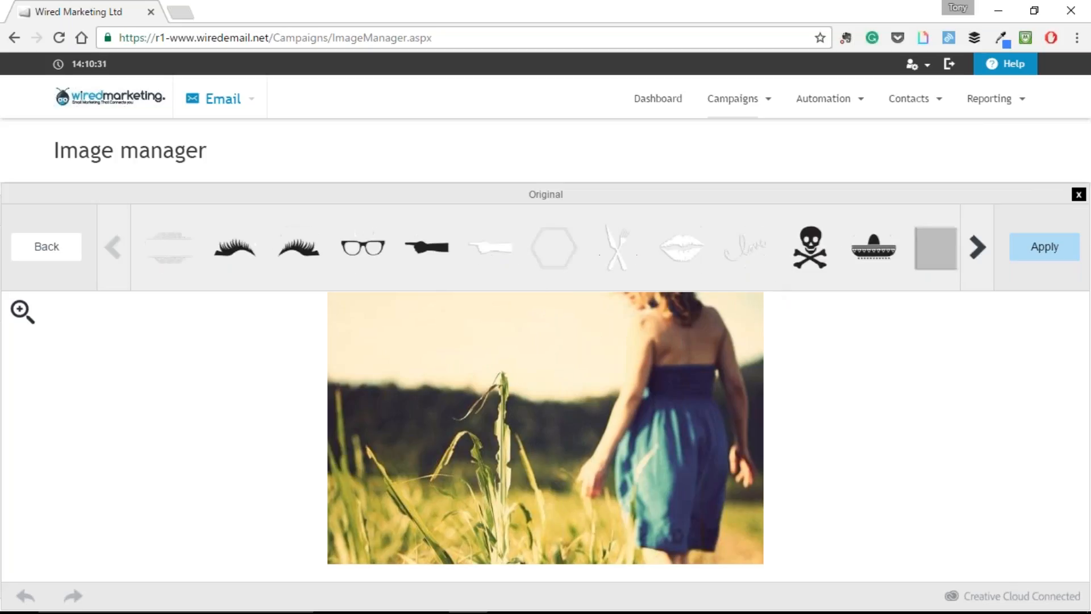
{"action": "left_click", "coordinate": [39, 245]}
{"action": "left_click", "coordinate": [64, 250]}
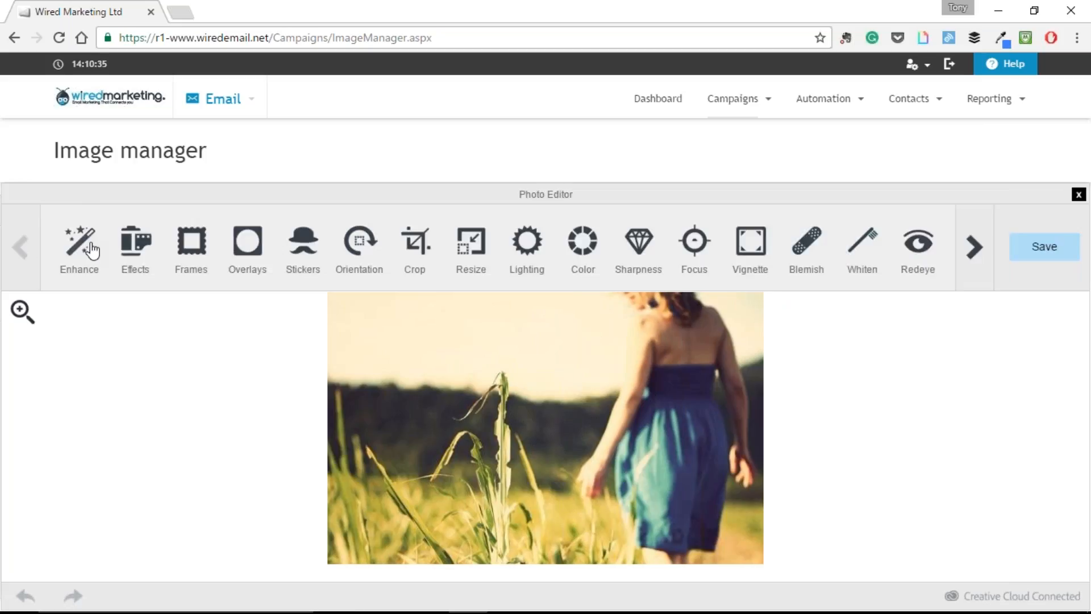
- Try a custom crop of about 549 by 350 that trims the photo's left and bottom edges, and discard it
{"action": "left_click", "coordinate": [416, 245]}
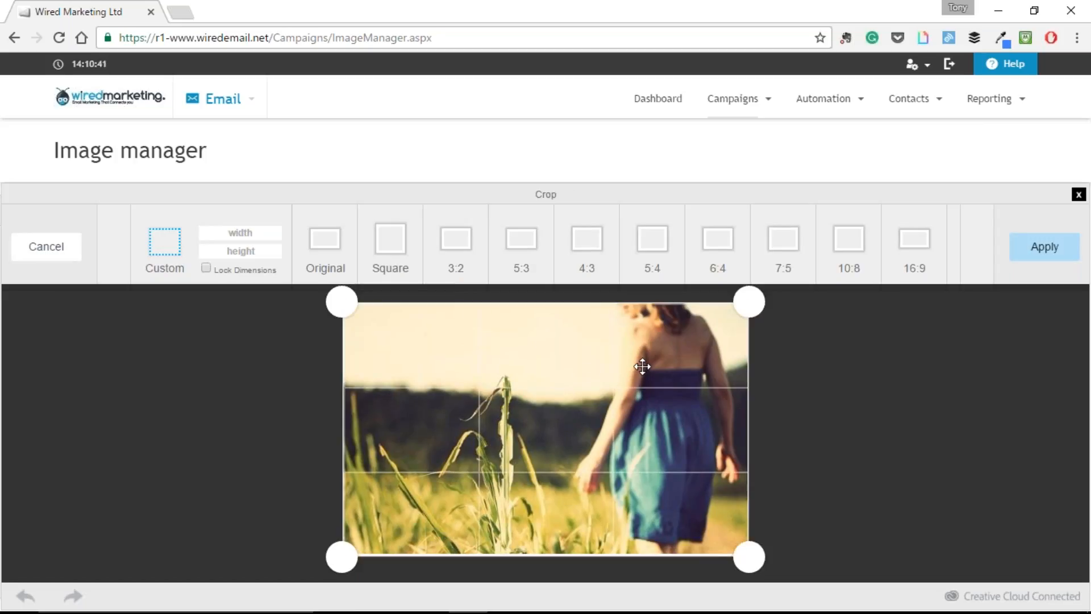
{"action": "left_click_drag", "start_coordinate": [750, 302], "coordinate": [704, 326]}
{"action": "left_click_drag", "start_coordinate": [622, 361], "coordinate": [670, 337]}
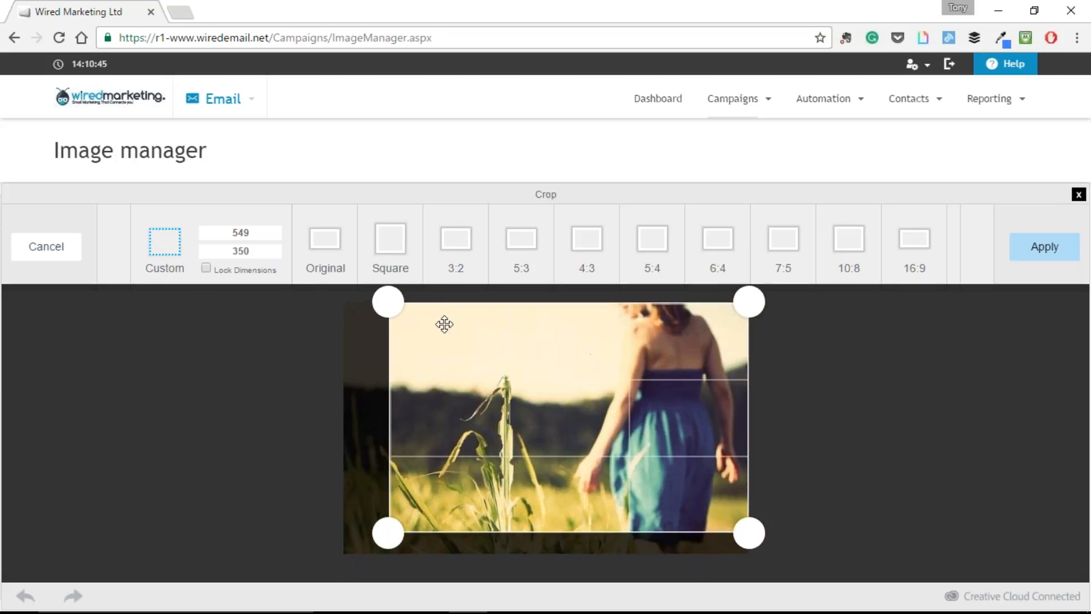
{"action": "left_click", "coordinate": [57, 251]}
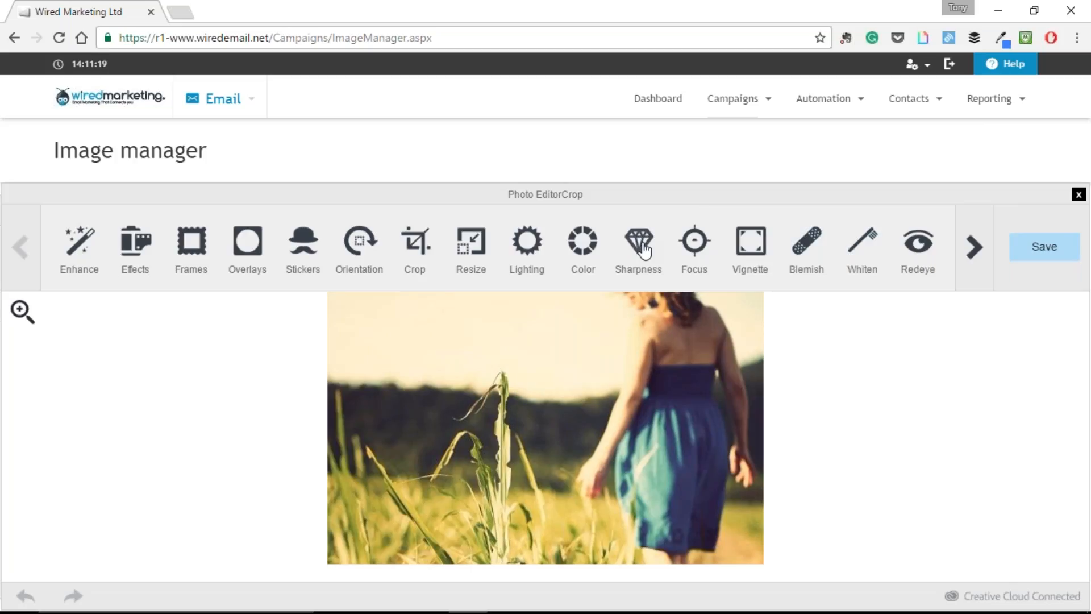
- Try reshaping the vignette circle around the tall grass stalk, and discard the vignette
{"action": "left_click", "coordinate": [745, 251]}
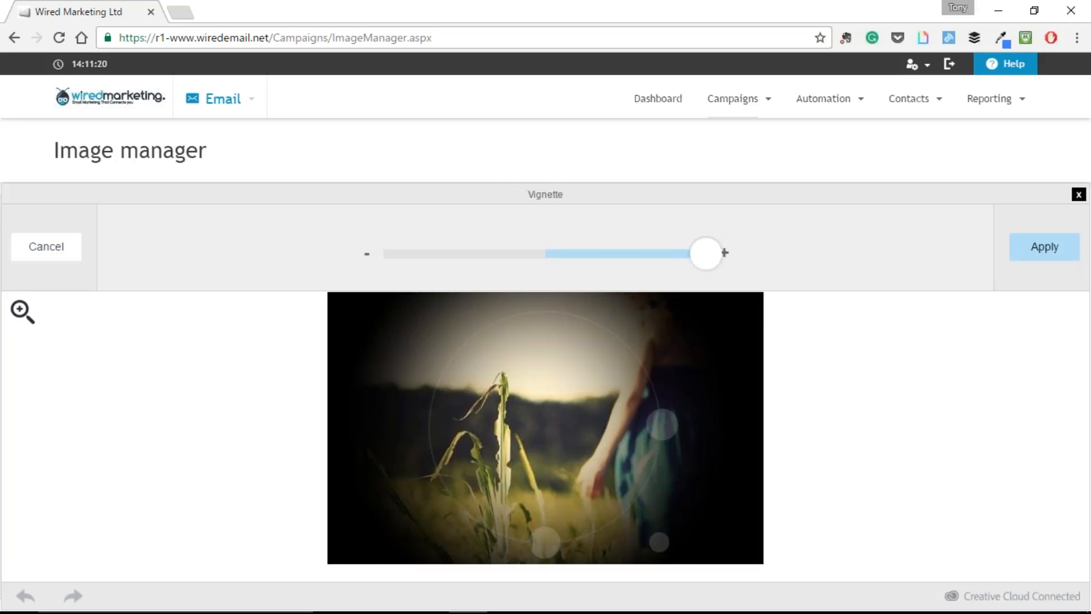
{"action": "left_click_drag", "start_coordinate": [657, 541], "coordinate": [702, 542]}
{"action": "left_click_drag", "start_coordinate": [544, 541], "coordinate": [545, 522]}
{"action": "left_click", "coordinate": [45, 246]}
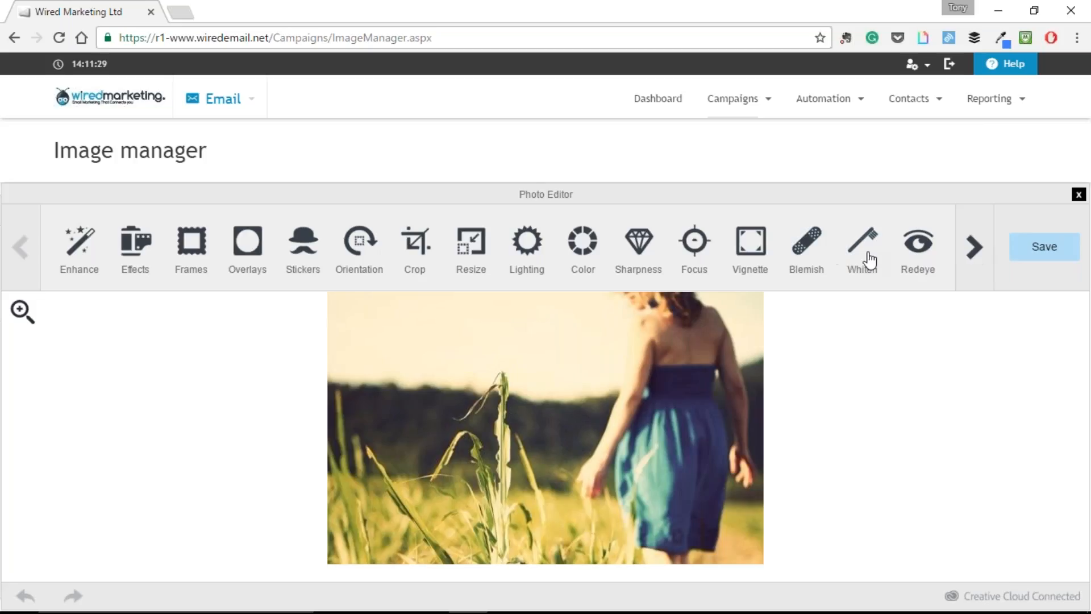
- Try a meme caption with the top text "this is" and the bottom text "meme", and discard it
{"action": "left_click", "coordinate": [973, 250]}
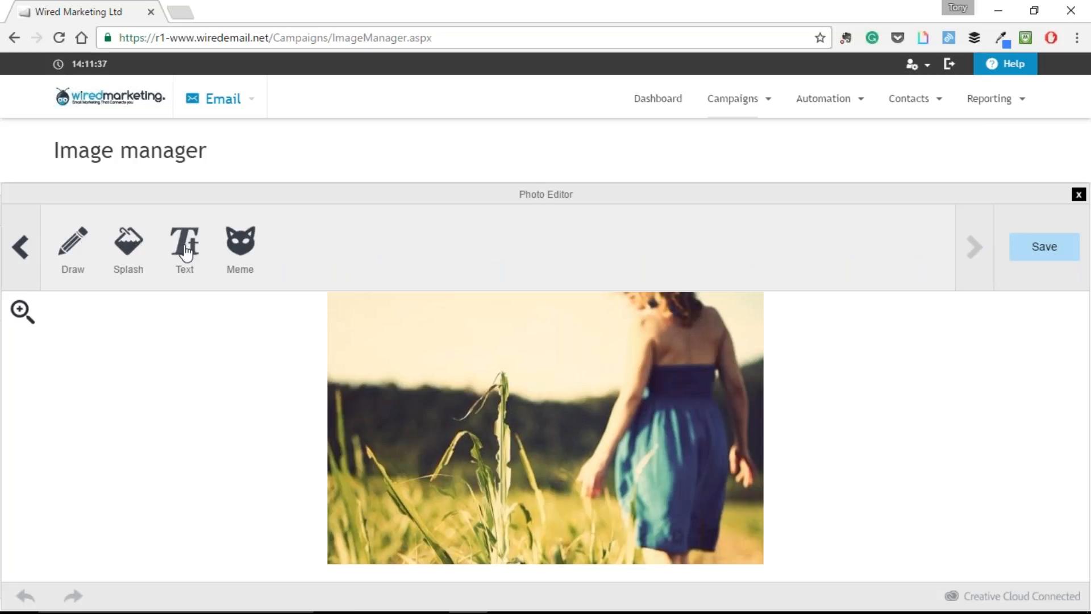
{"action": "left_click", "coordinate": [241, 244]}
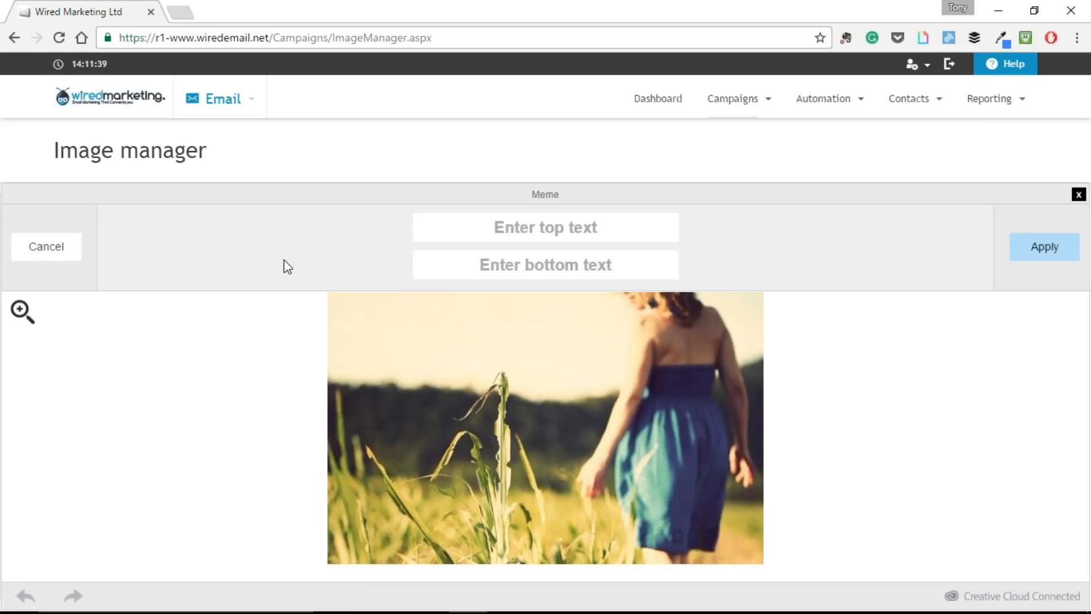
{"action": "left_click", "coordinate": [543, 228]}
{"action": "type", "text": "this is"}
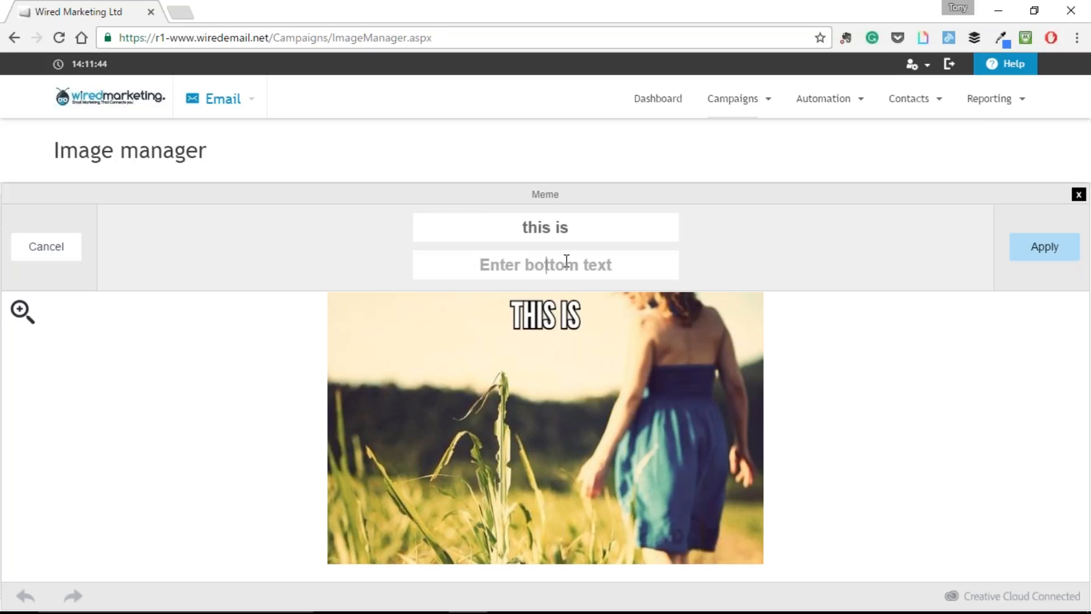
{"action": "type", "text": "meme"}
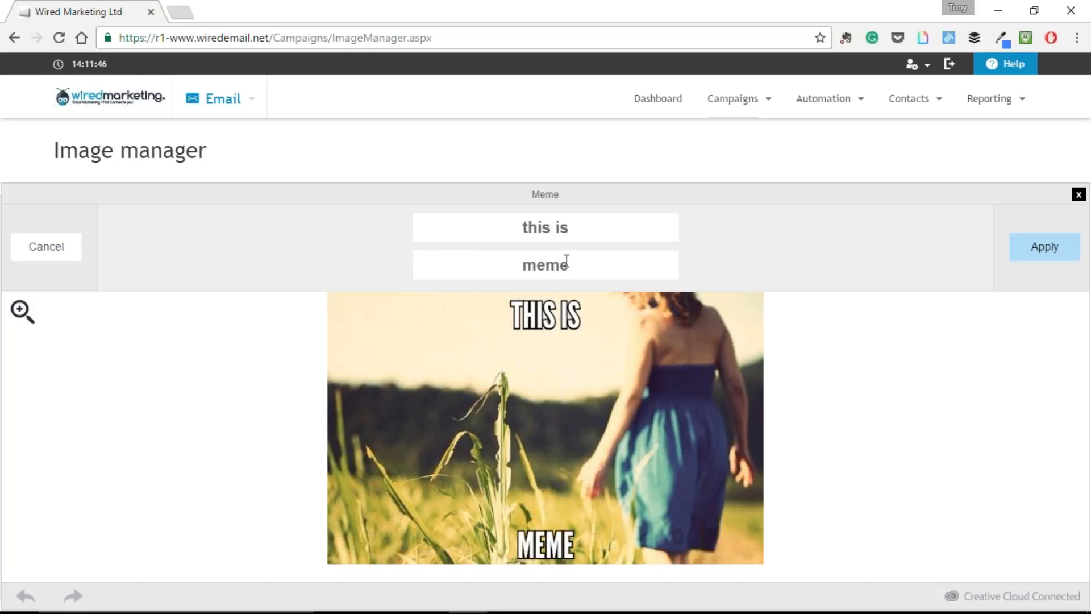
{"action": "left_click", "coordinate": [64, 247]}
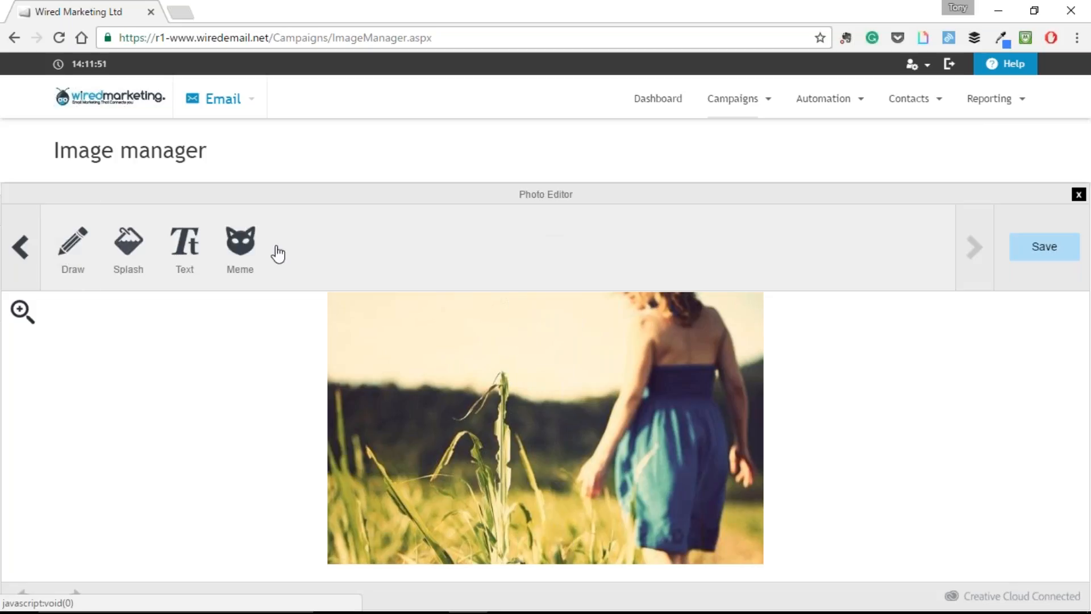
- Close the Photo Editor without saving and check the details of the right-panel image in the library
{"action": "left_click", "coordinate": [23, 257]}
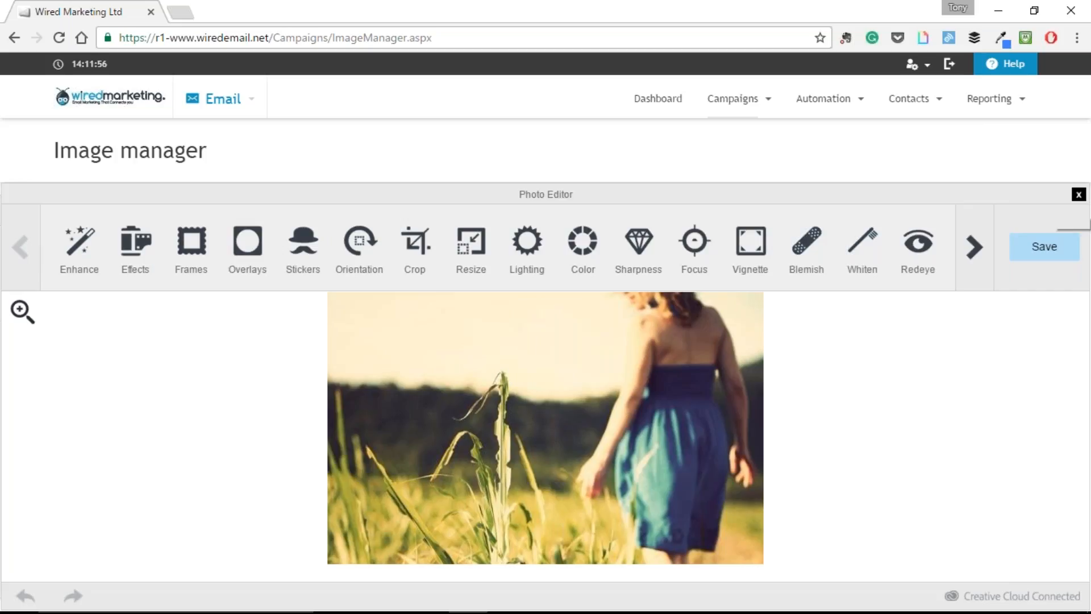
{"action": "left_click", "coordinate": [1080, 194]}
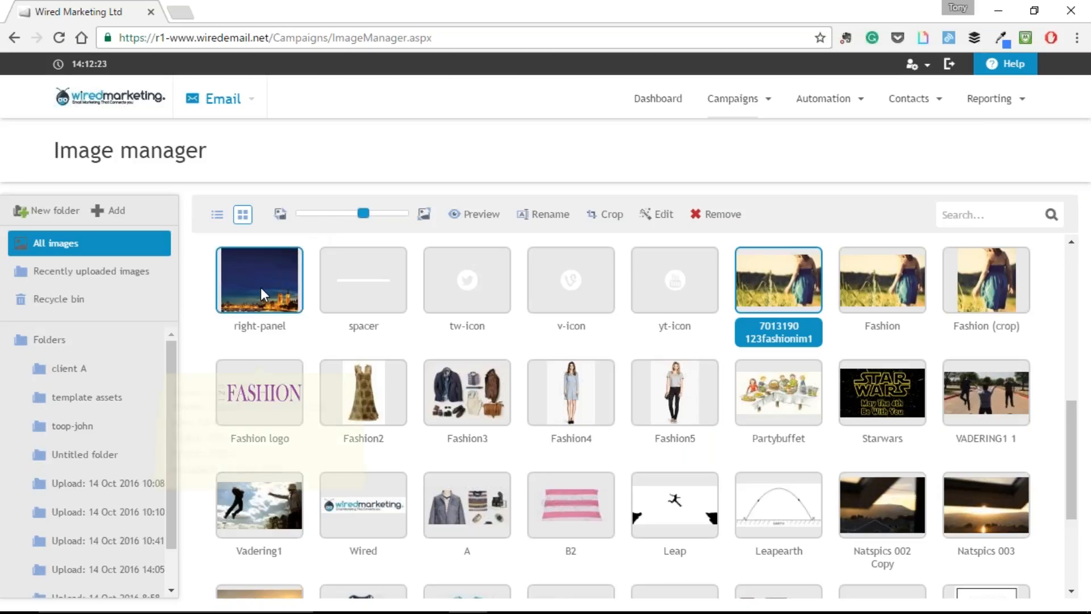
{"action": "mouse_move", "coordinate": [260, 287]}
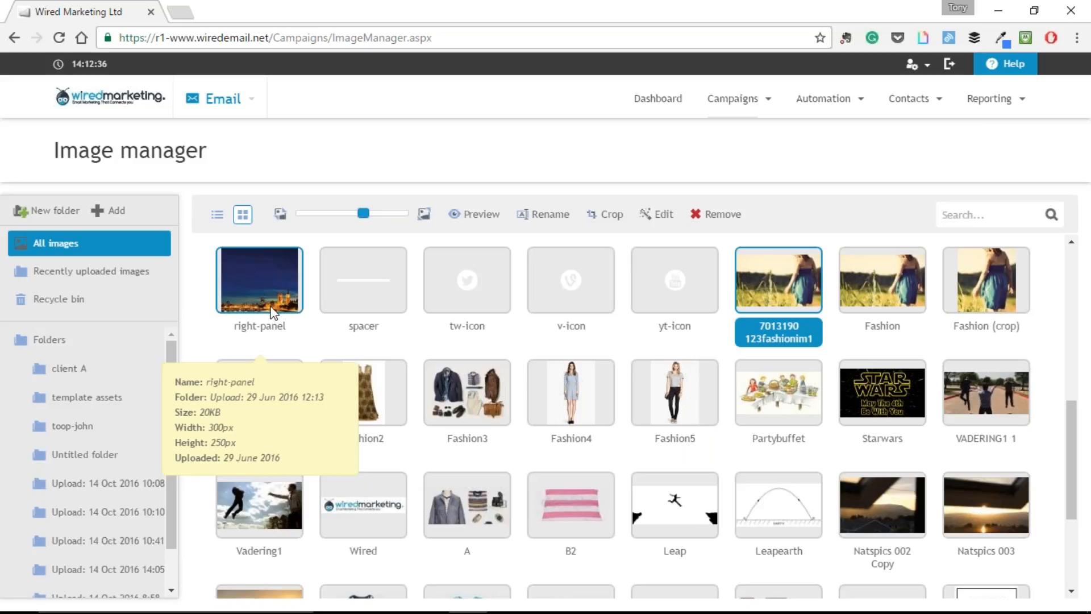
{"action": "mouse_move", "coordinate": [376, 406]}
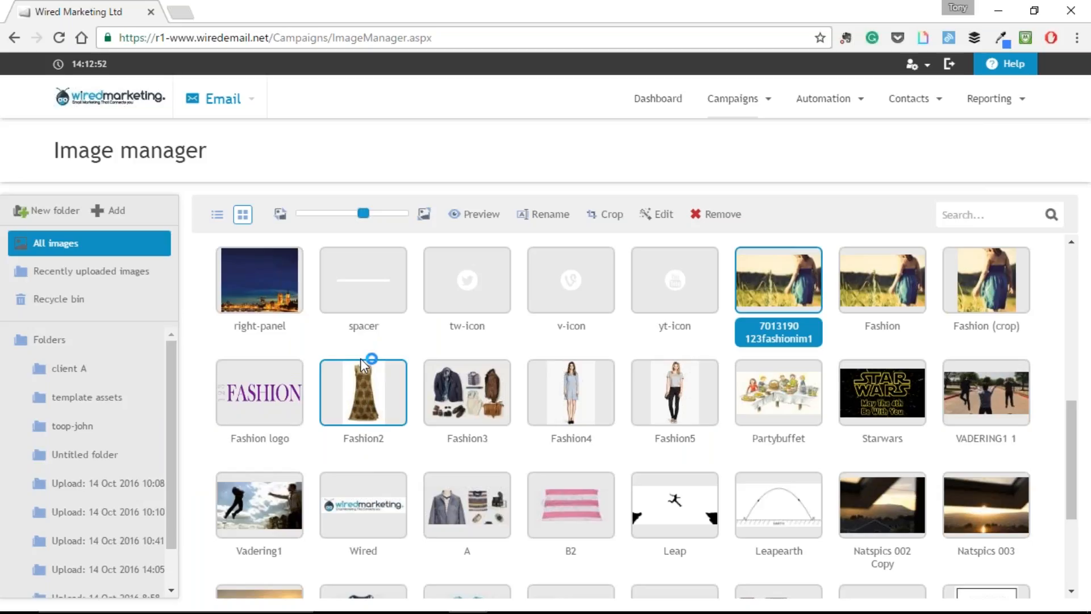
{"action": "mouse_move", "coordinate": [277, 343]}
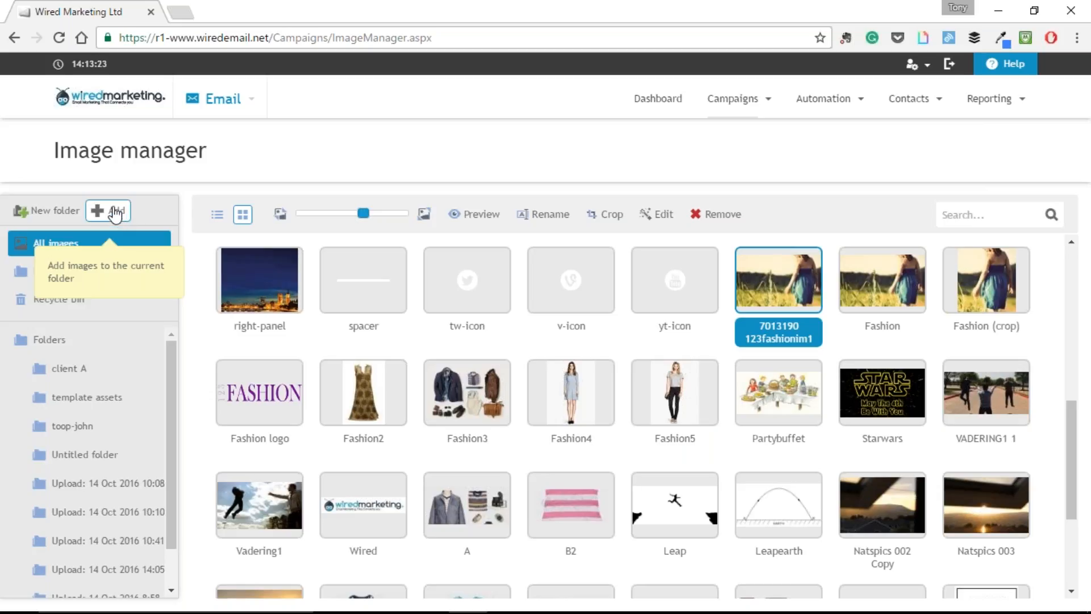
- Upload "xmas gif.gif" from the gifs folder inside Images on the KINGSTON (F:) drive
{"action": "left_click", "coordinate": [112, 211]}
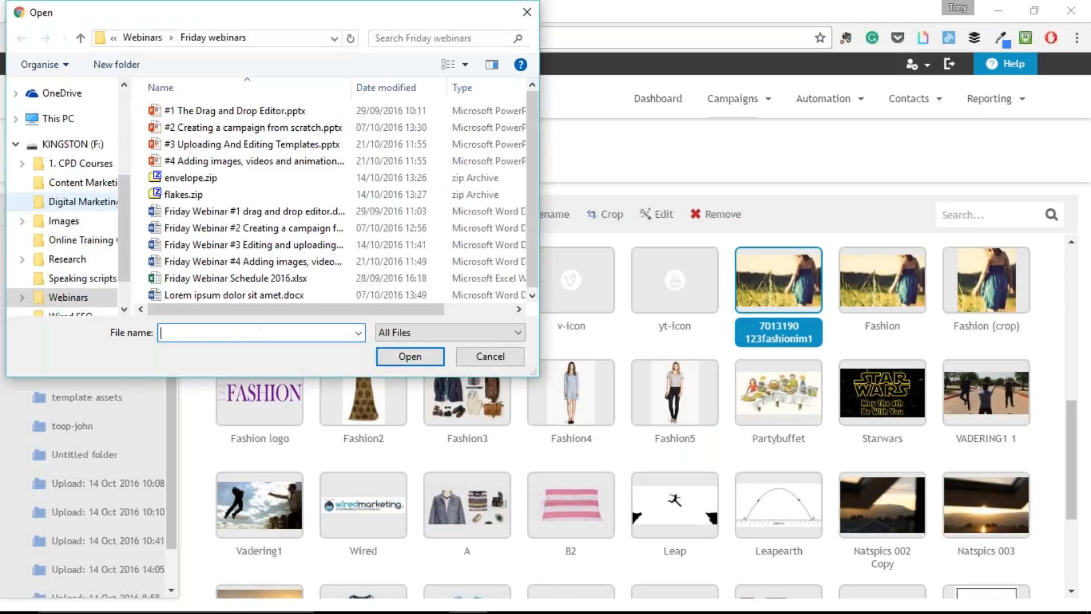
{"action": "scroll", "coordinate": [85, 260], "scroll_direction": "up", "scroll_amount": 1}
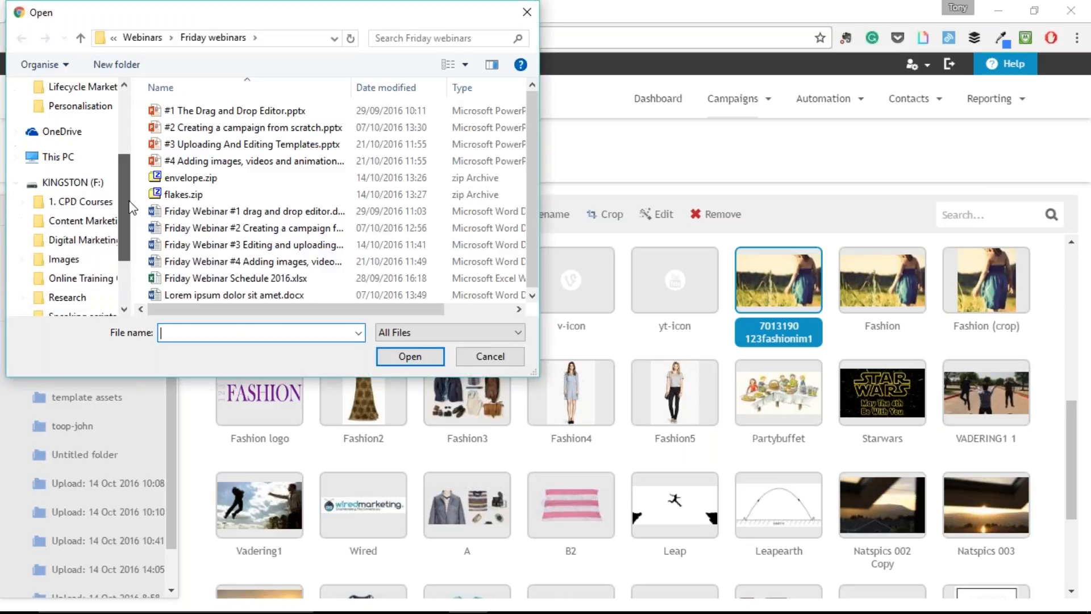
{"action": "left_click", "coordinate": [67, 259]}
{"action": "double_click", "coordinate": [192, 129]}
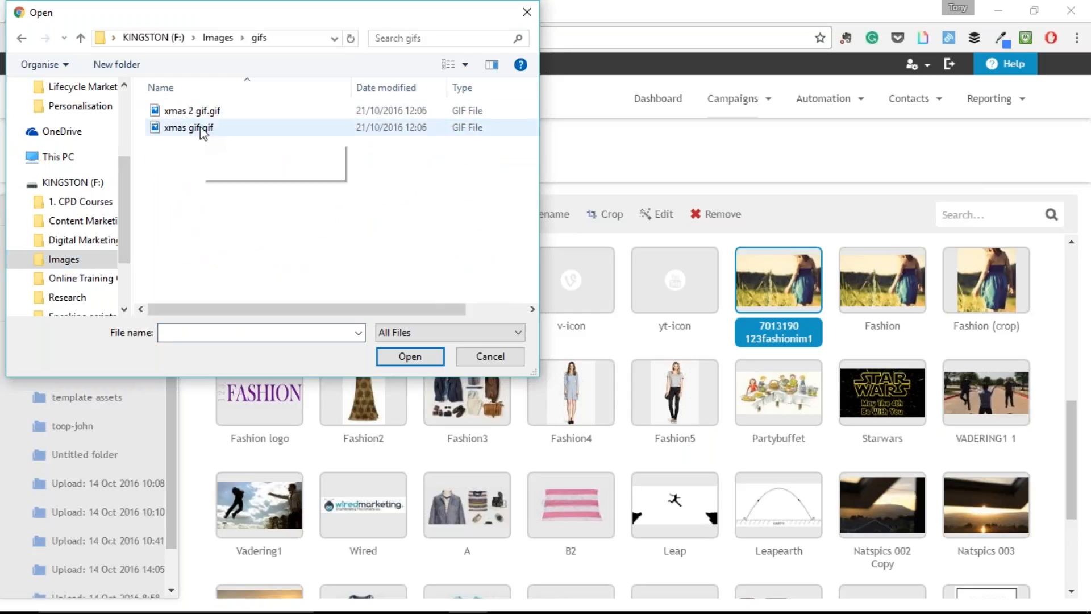
{"action": "double_click", "coordinate": [192, 127]}
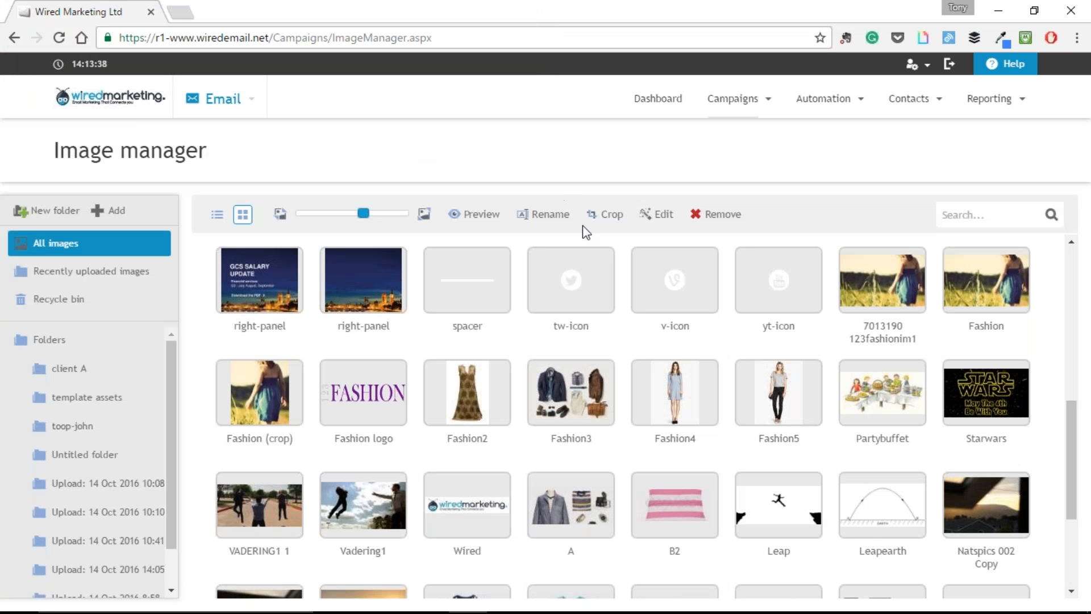
- Look through all images for the uploaded GIF, search the library for "xmas", and preview the Xmas gif image
{"action": "scroll", "coordinate": [694, 279], "scroll_direction": "down", "scroll_amount": 1}
{"action": "scroll", "coordinate": [695, 280], "scroll_direction": "down", "scroll_amount": 3}
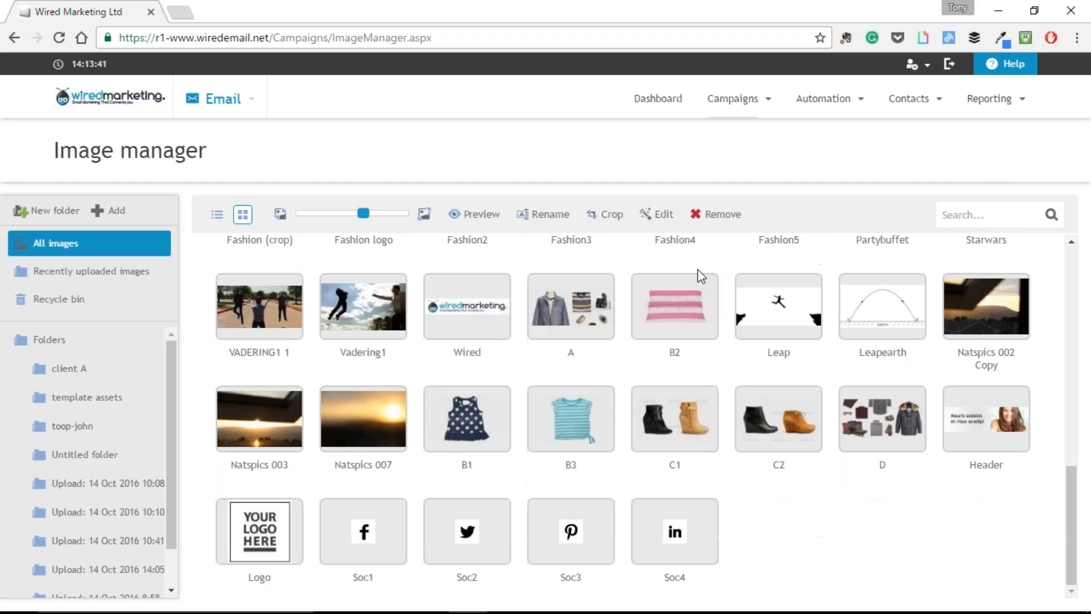
{"action": "scroll", "coordinate": [701, 277], "scroll_direction": "up", "scroll_amount": 11}
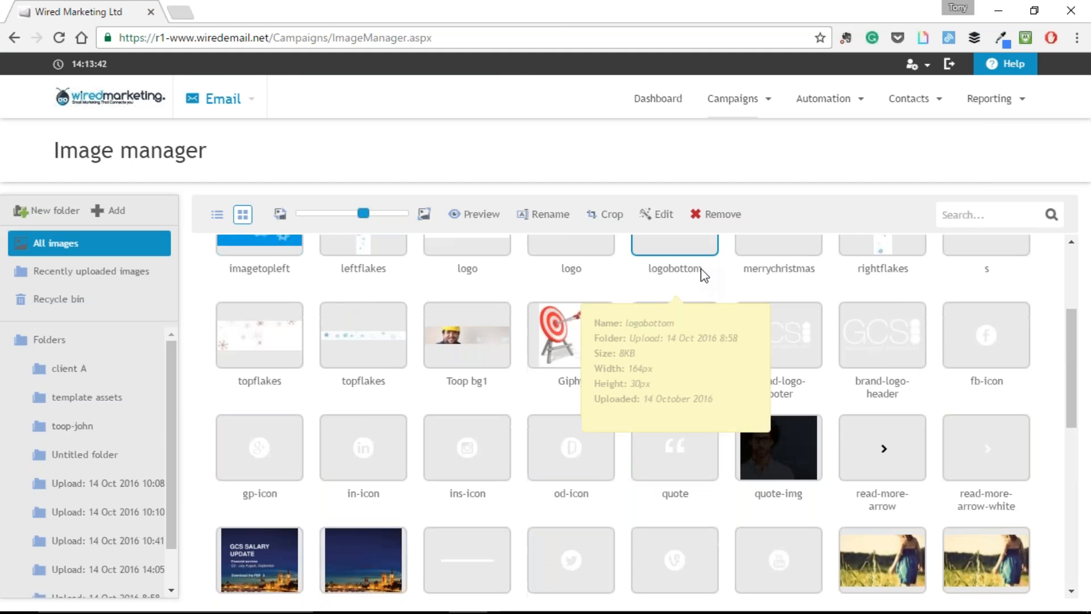
{"action": "scroll", "coordinate": [701, 268], "scroll_direction": "up", "scroll_amount": 2}
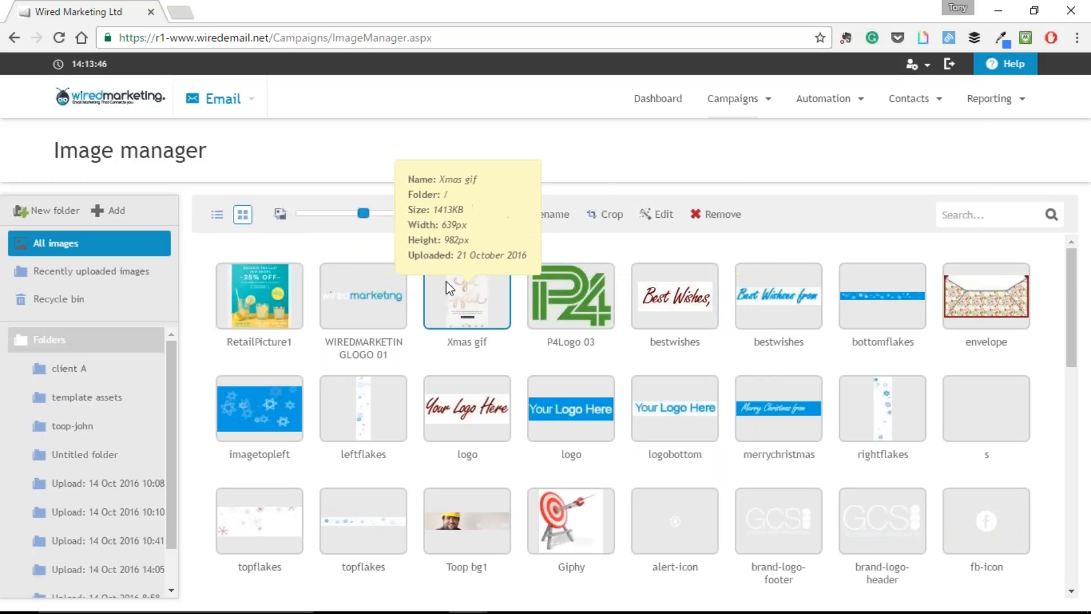
{"action": "left_click", "coordinate": [993, 211]}
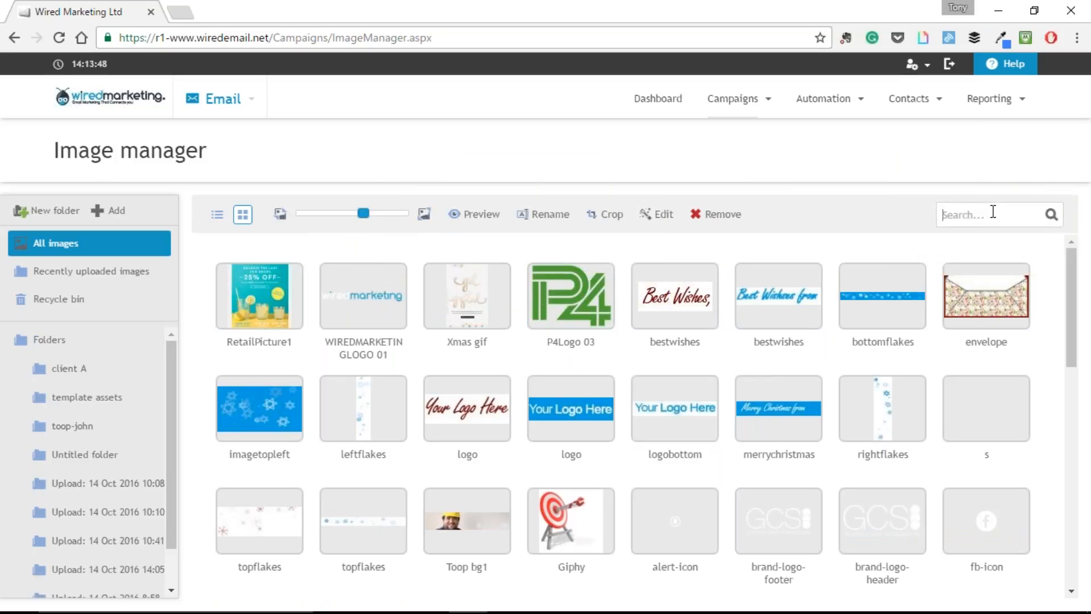
{"action": "type", "text": "xmas"}
{"action": "key", "text": "Return"}
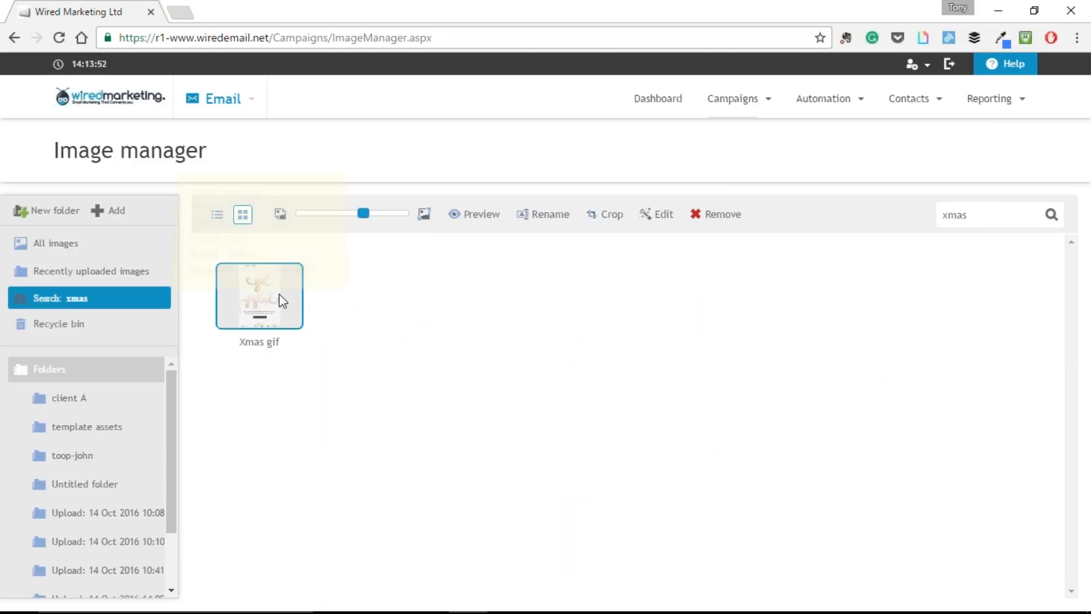
{"action": "mouse_move", "coordinate": [282, 297]}
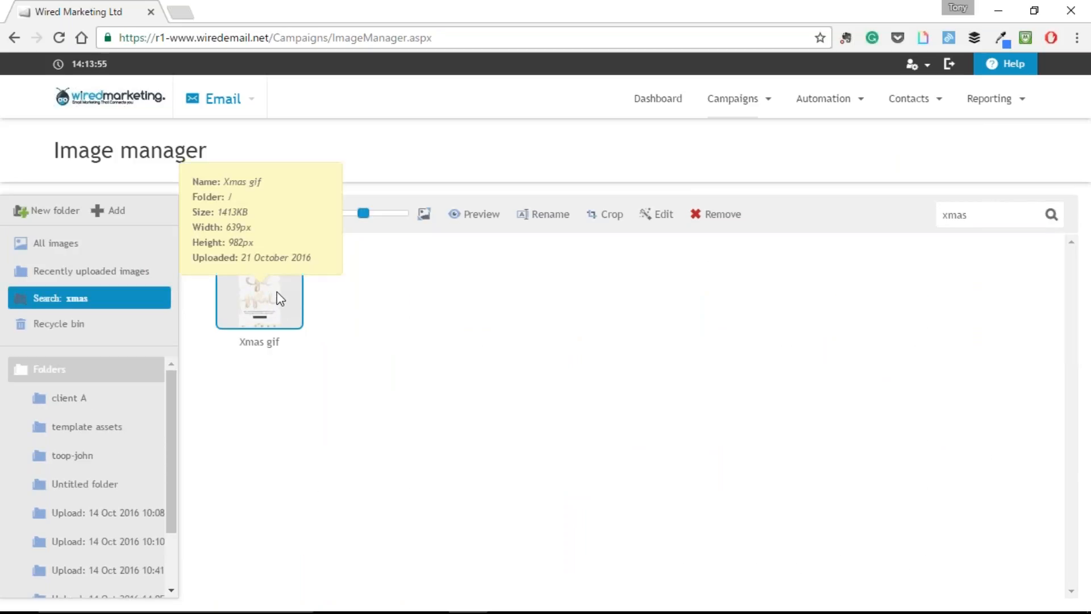
{"action": "double_click", "coordinate": [278, 296]}
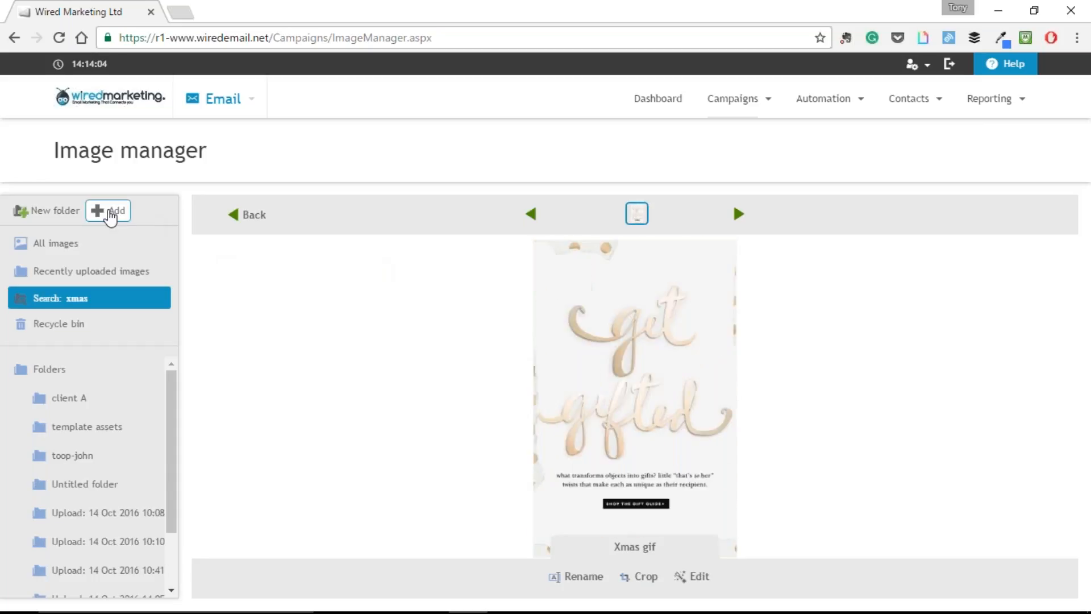
- Upload "attract_convert_close_delight.png" from the archive folder inside Images on the KINGSTON (F:) drive
{"action": "left_click", "coordinate": [110, 215]}
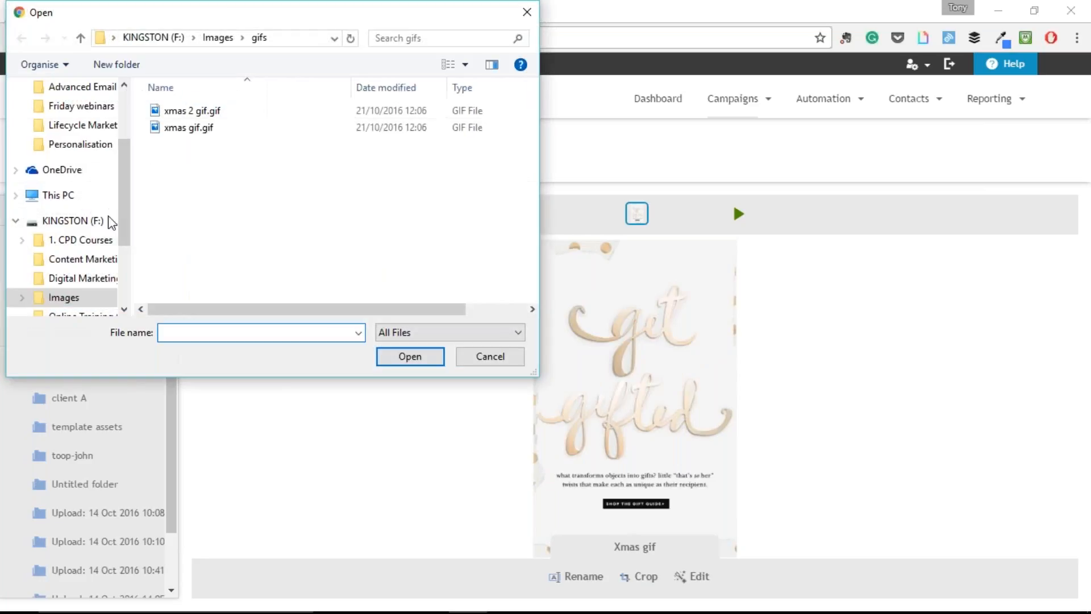
{"action": "left_click", "coordinate": [83, 40]}
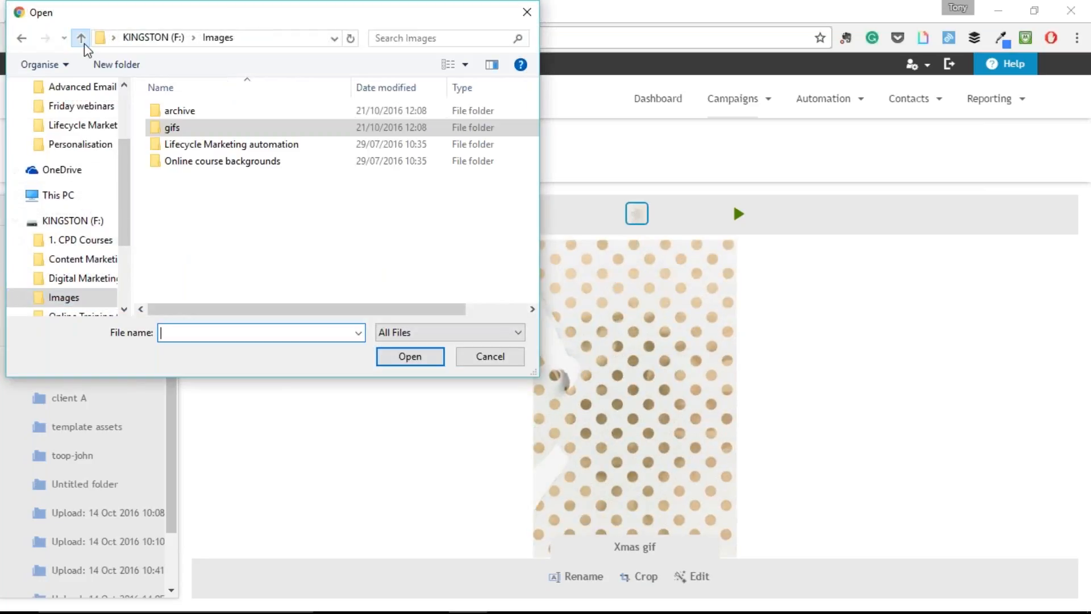
{"action": "double_click", "coordinate": [198, 114]}
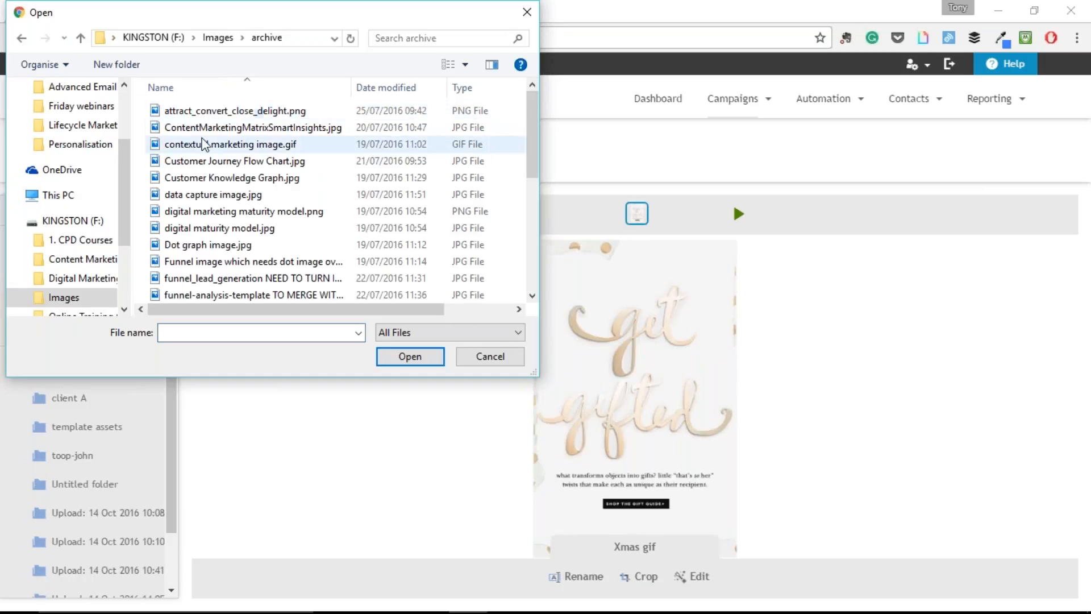
{"action": "double_click", "coordinate": [206, 112]}
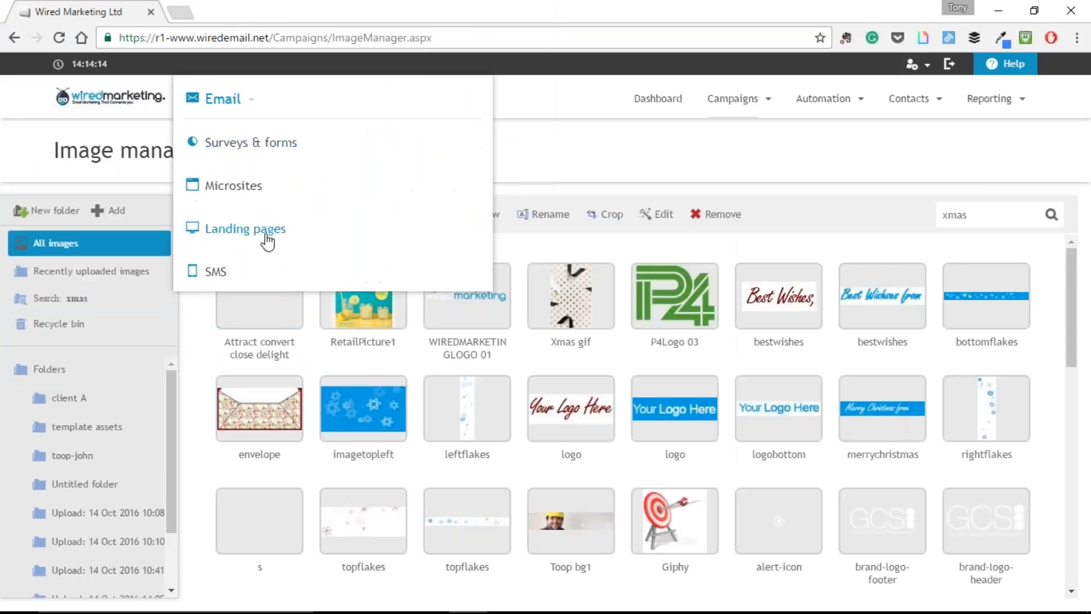
- Open the Attract convert close delight image in the Photo Editor, view the sticker packs, and close the editor without saving
{"action": "double_click", "coordinate": [259, 310]}
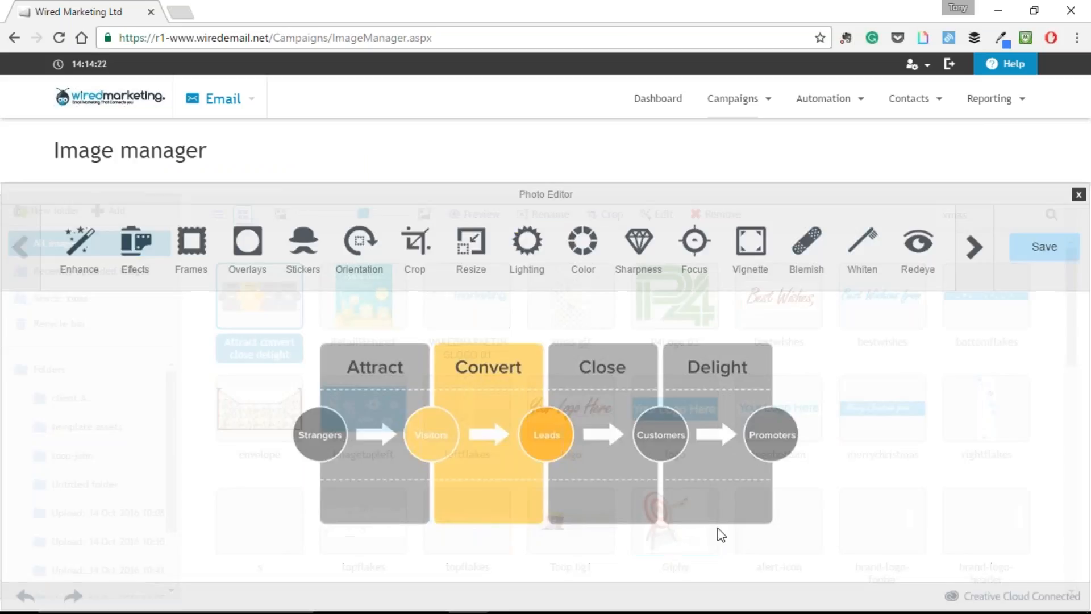
{"action": "left_click", "coordinate": [303, 244]}
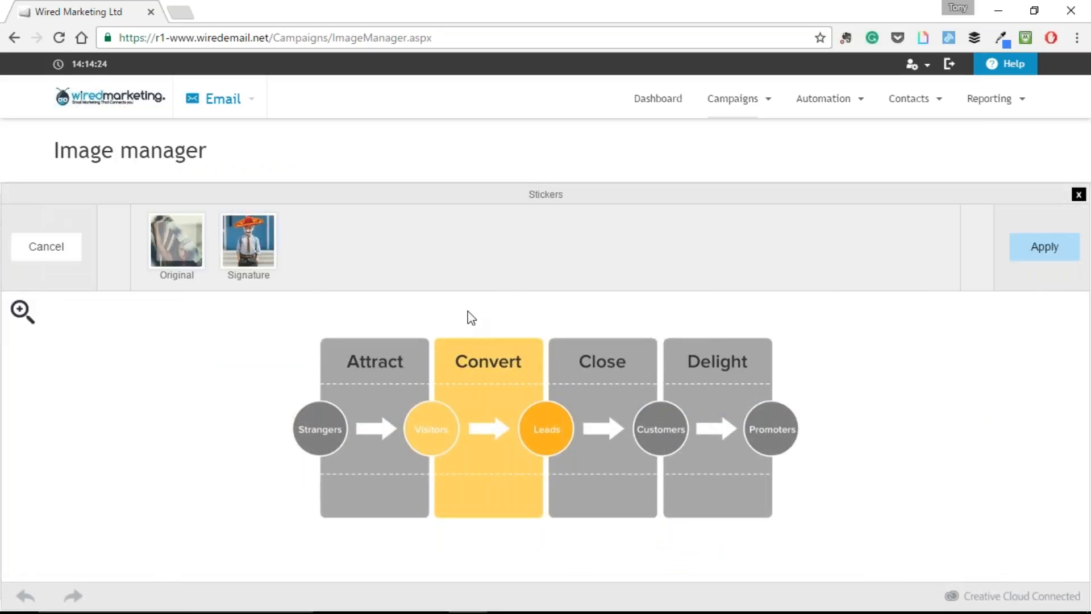
{"action": "left_click", "coordinate": [67, 256]}
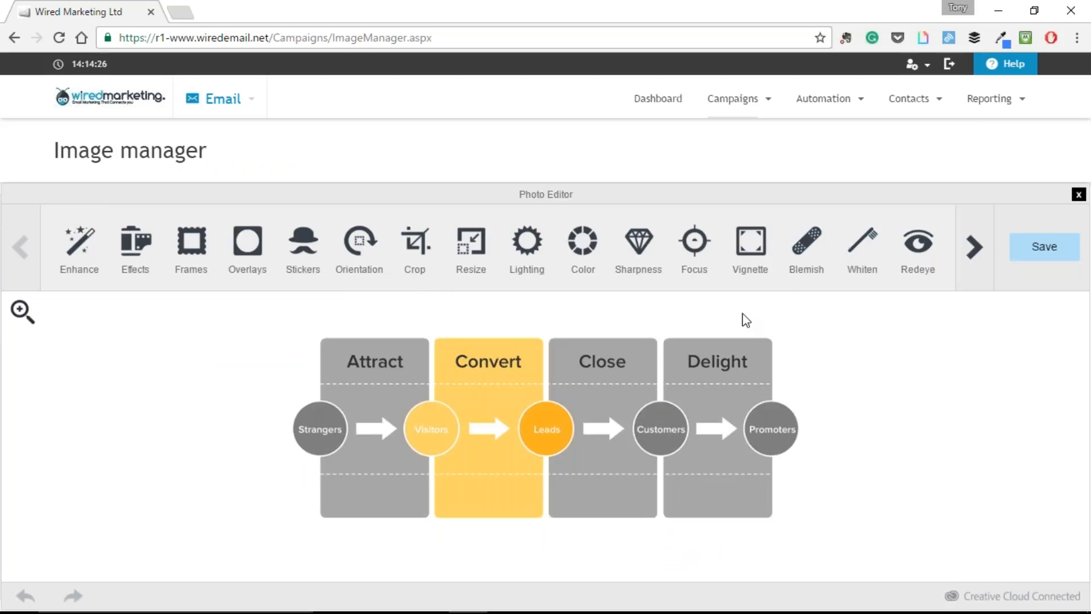
{"action": "left_click", "coordinate": [1079, 196]}
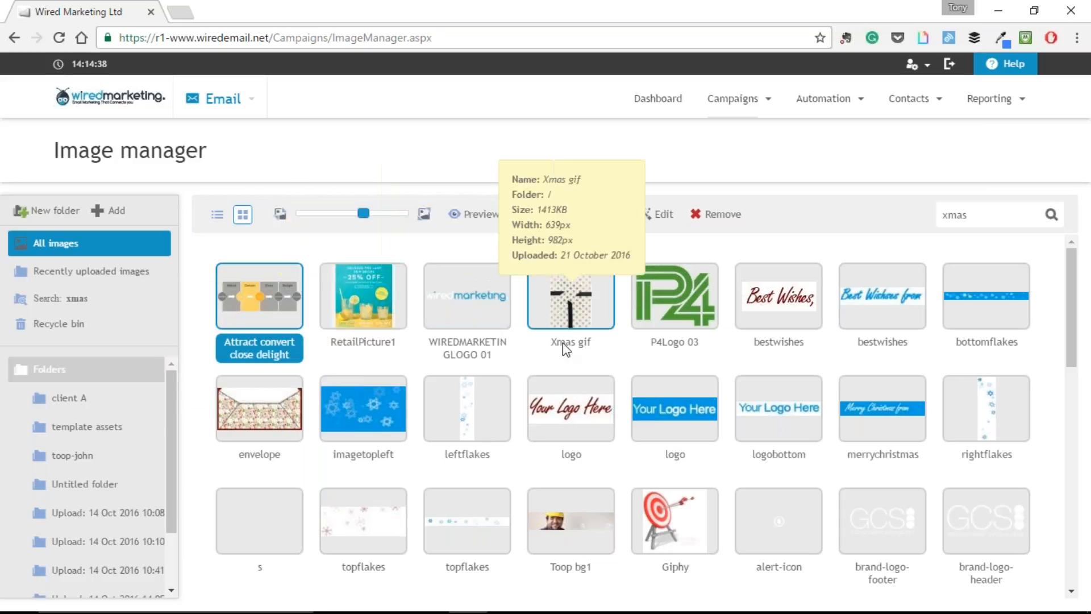
- Look through all images in the library, checking the details of individual thumbnails
{"action": "mouse_move", "coordinate": [241, 338]}
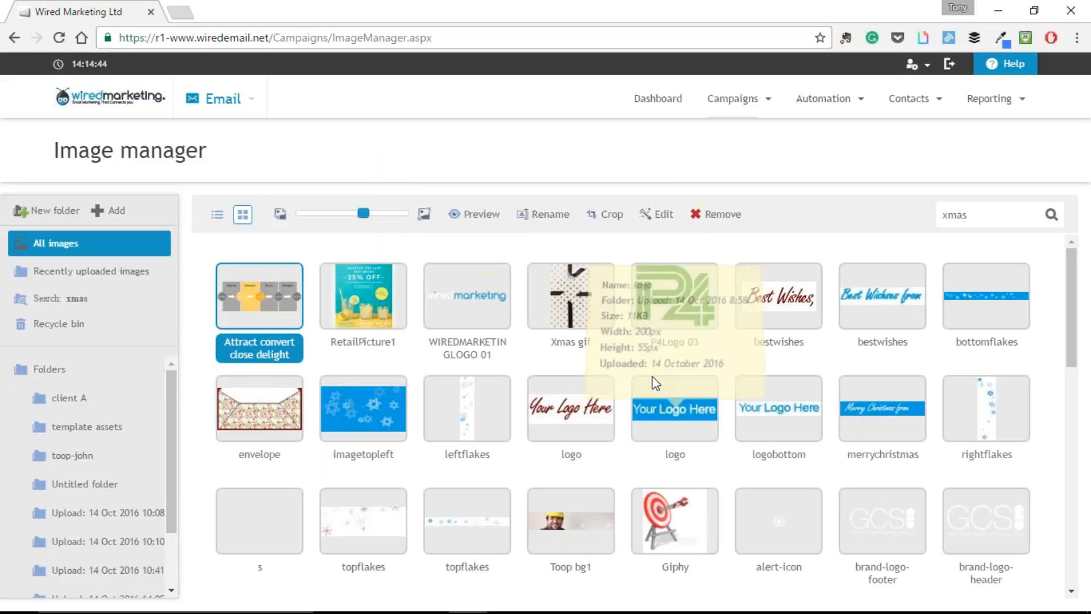
{"action": "scroll", "coordinate": [653, 376], "scroll_direction": "down", "scroll_amount": 6}
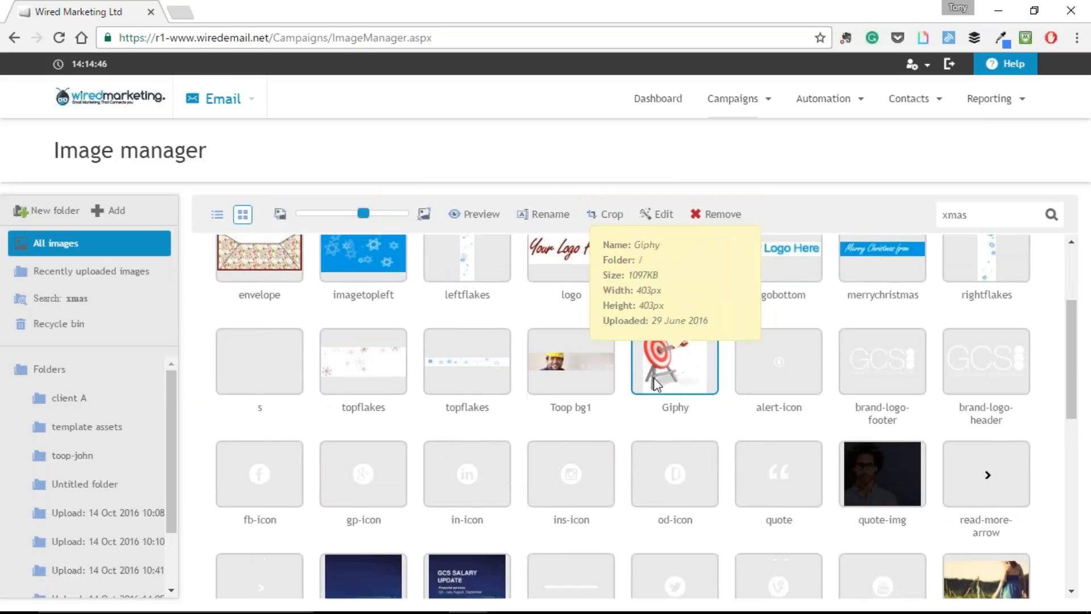
{"action": "scroll", "coordinate": [653, 378], "scroll_direction": "down", "scroll_amount": 1}
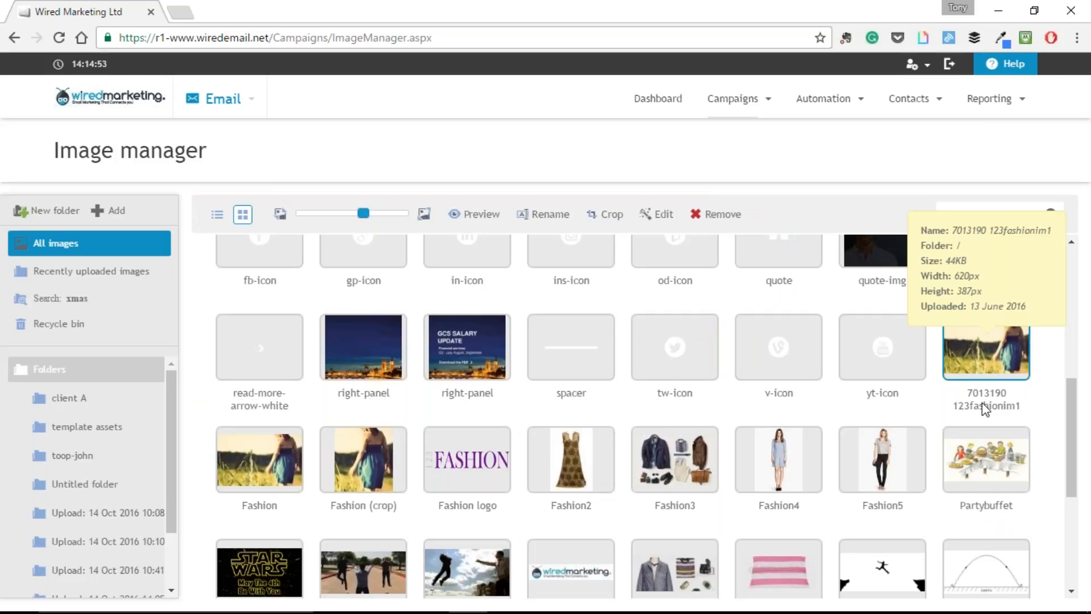
{"action": "scroll", "coordinate": [982, 403], "scroll_direction": "up", "scroll_amount": 7}
{"action": "scroll", "coordinate": [982, 402], "scroll_direction": "down", "scroll_amount": 12}
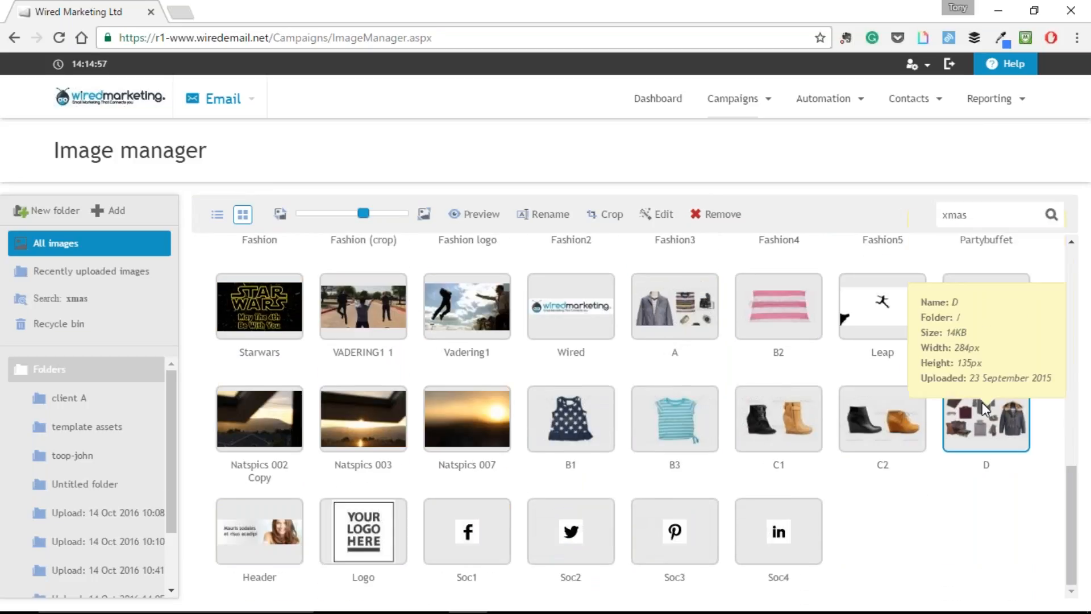
{"action": "scroll", "coordinate": [789, 379], "scroll_direction": "up", "scroll_amount": 6}
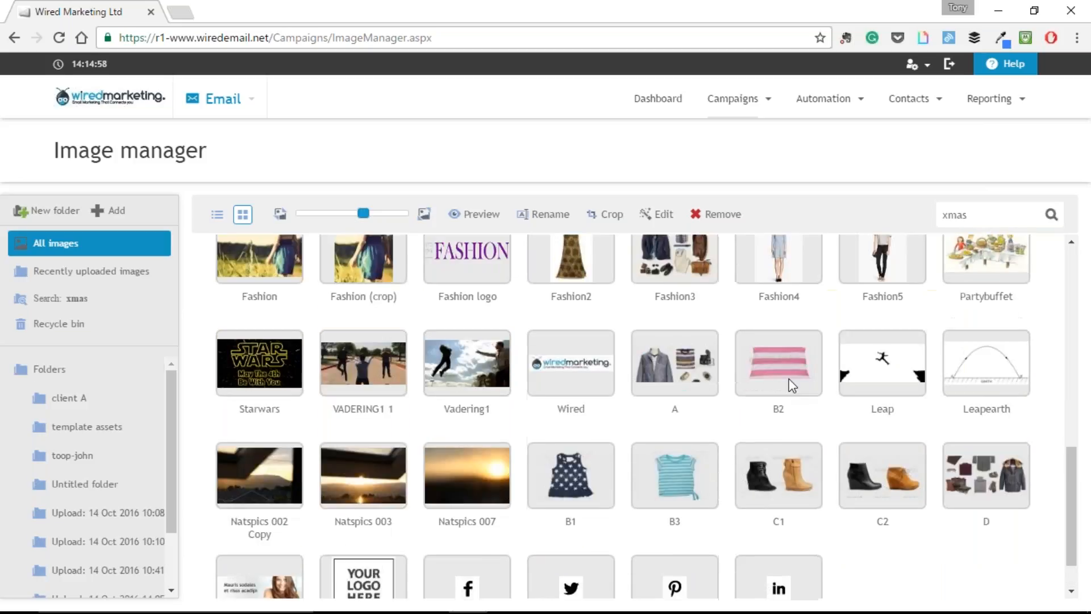
{"action": "scroll", "coordinate": [789, 379], "scroll_direction": "up", "scroll_amount": 6}
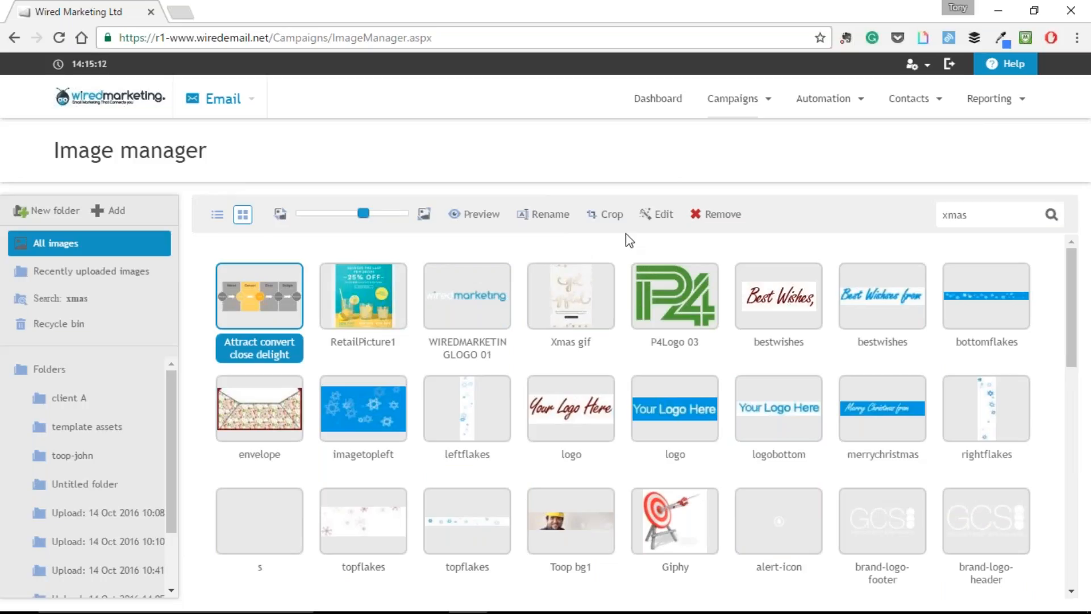
- Go to My campaigns and open the unsent MSC campaign for editing
{"action": "mouse_move", "coordinate": [705, 109]}
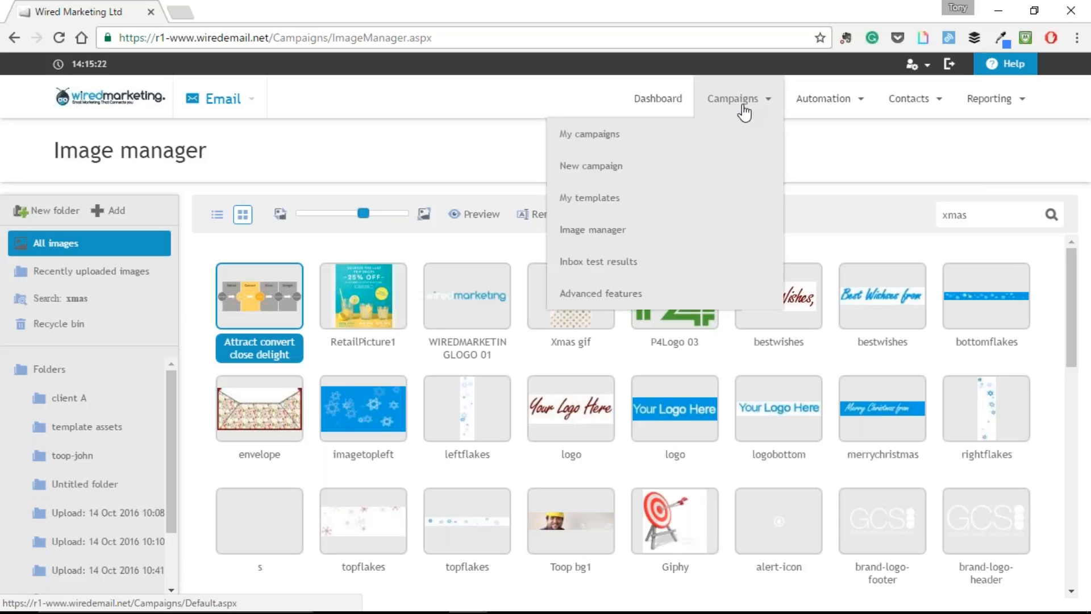
{"action": "left_click", "coordinate": [677, 134]}
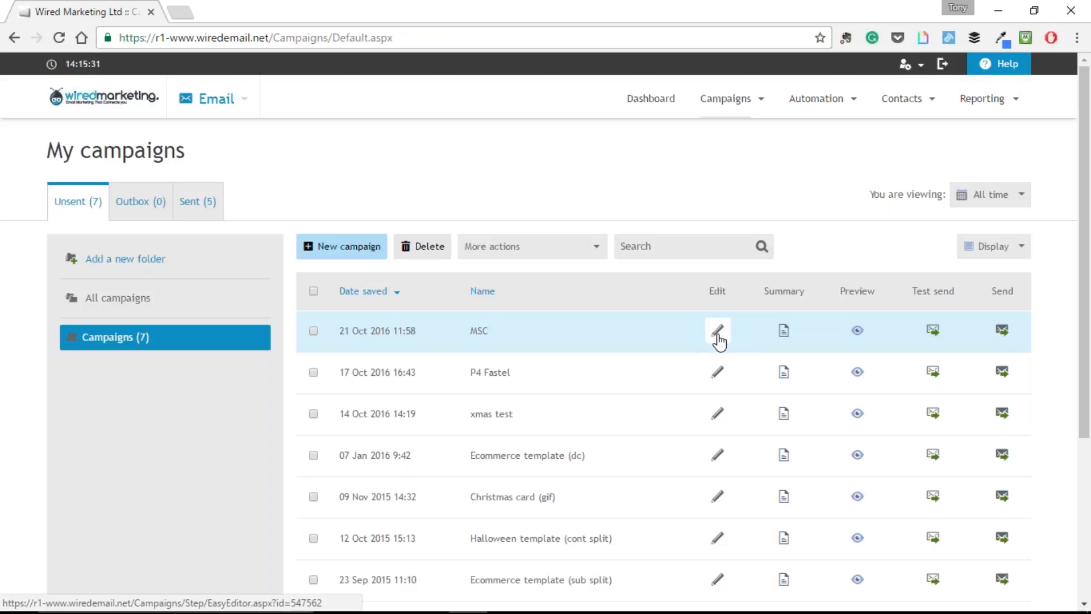
{"action": "left_click", "coordinate": [720, 336]}
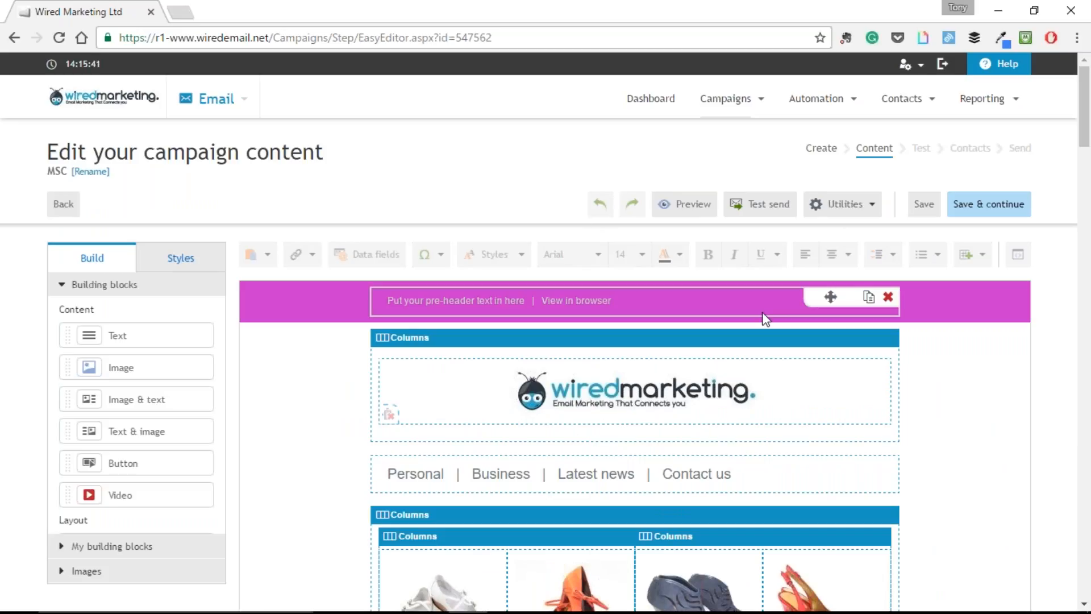
- Expand the image library beside the campaign content, view the full image manager from there, and close it
{"action": "left_click", "coordinate": [93, 573]}
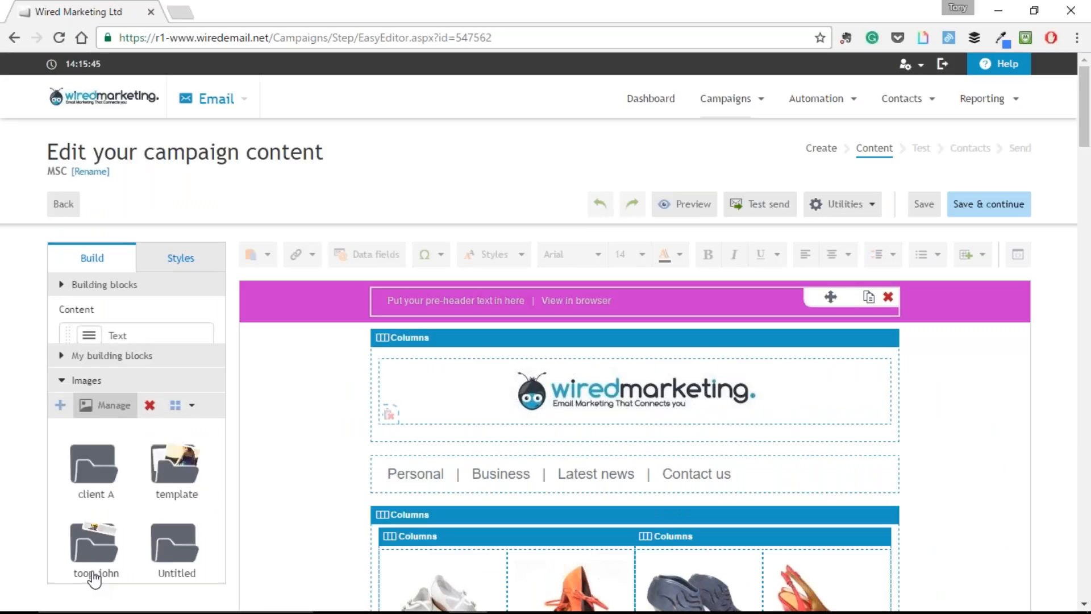
{"action": "left_click", "coordinate": [105, 368]}
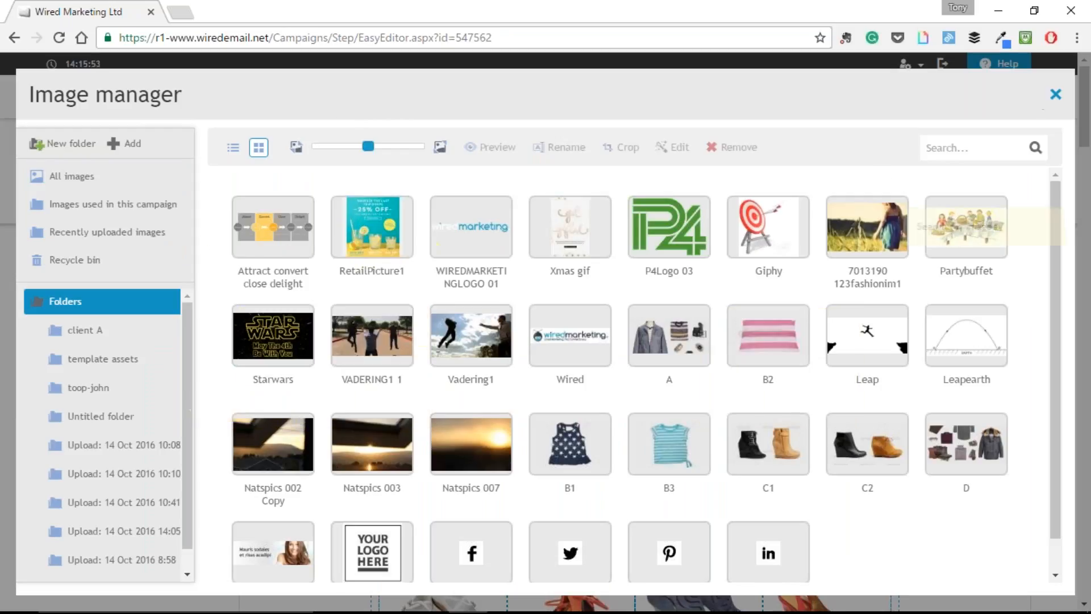
{"action": "left_click", "coordinate": [1055, 97]}
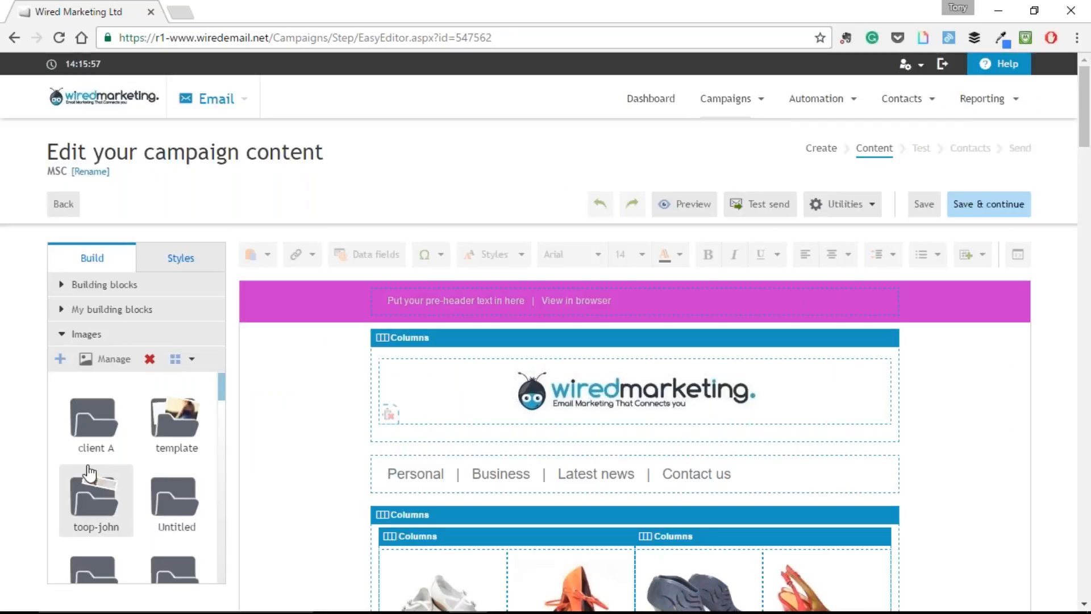
- Browse the images available in the campaign editor, trying the list layout and returning to the grid
{"action": "scroll", "coordinate": [121, 455], "scroll_direction": "down", "scroll_amount": 5}
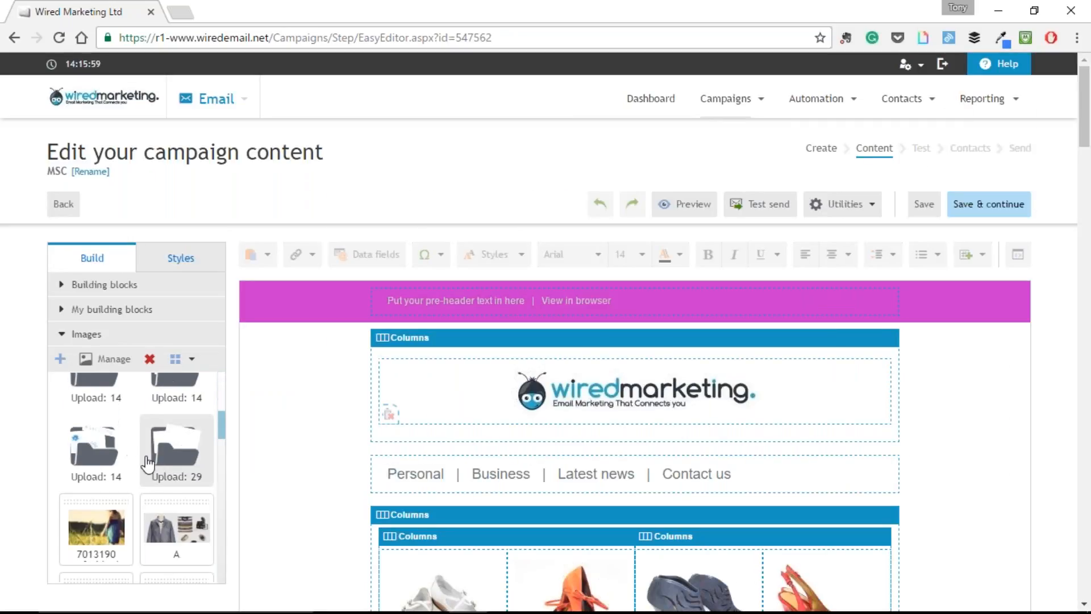
{"action": "scroll", "coordinate": [133, 472], "scroll_direction": "down", "scroll_amount": 8}
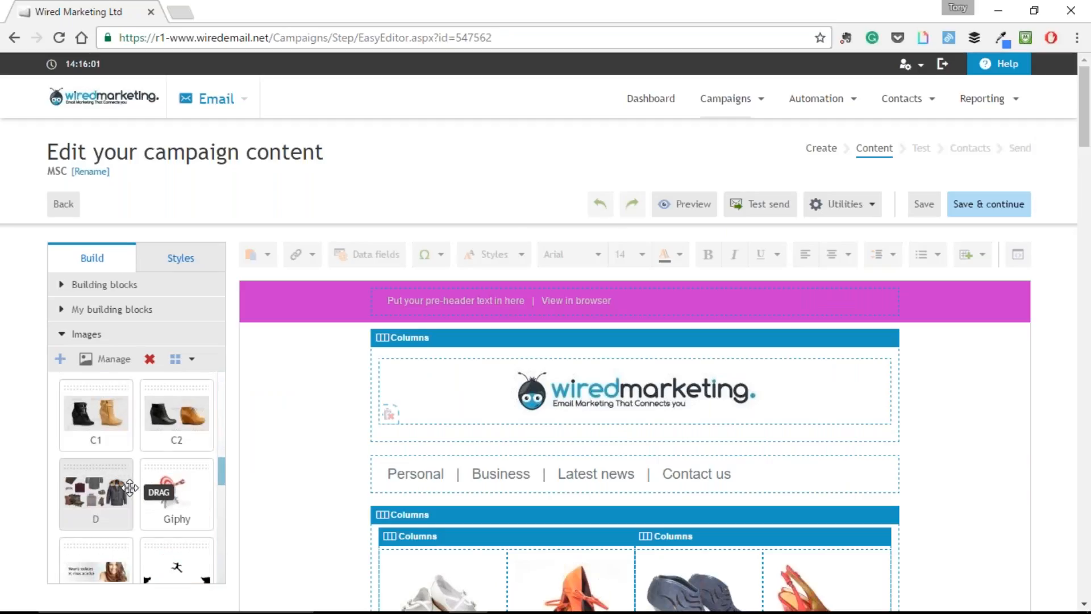
{"action": "scroll", "coordinate": [136, 488], "scroll_direction": "down", "scroll_amount": 6}
{"action": "scroll", "coordinate": [138, 486], "scroll_direction": "up", "scroll_amount": 6}
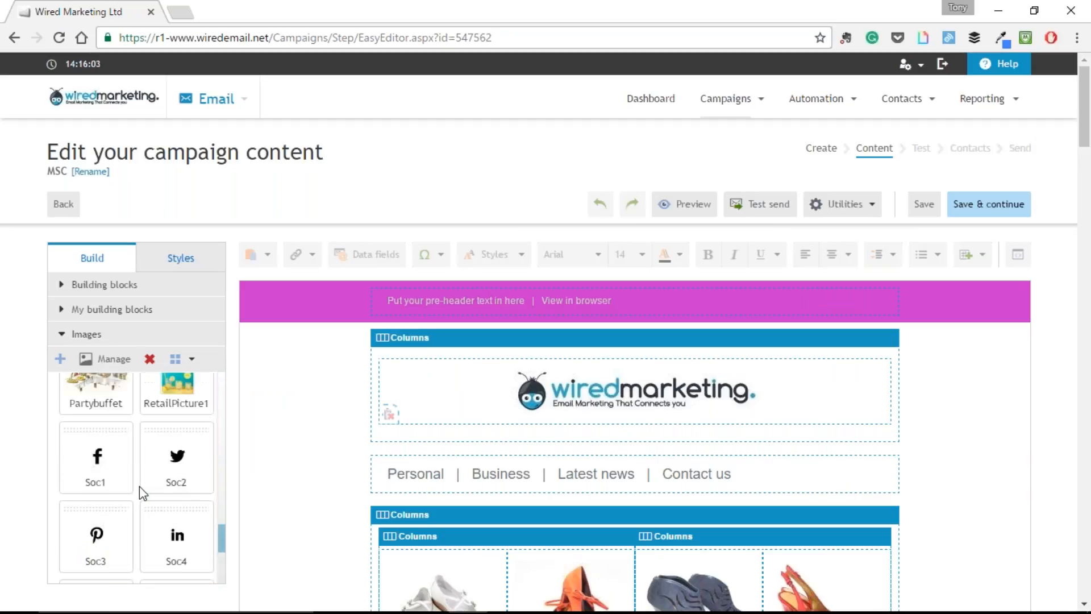
{"action": "scroll", "coordinate": [140, 487], "scroll_direction": "up", "scroll_amount": 5}
{"action": "left_click", "coordinate": [192, 360]}
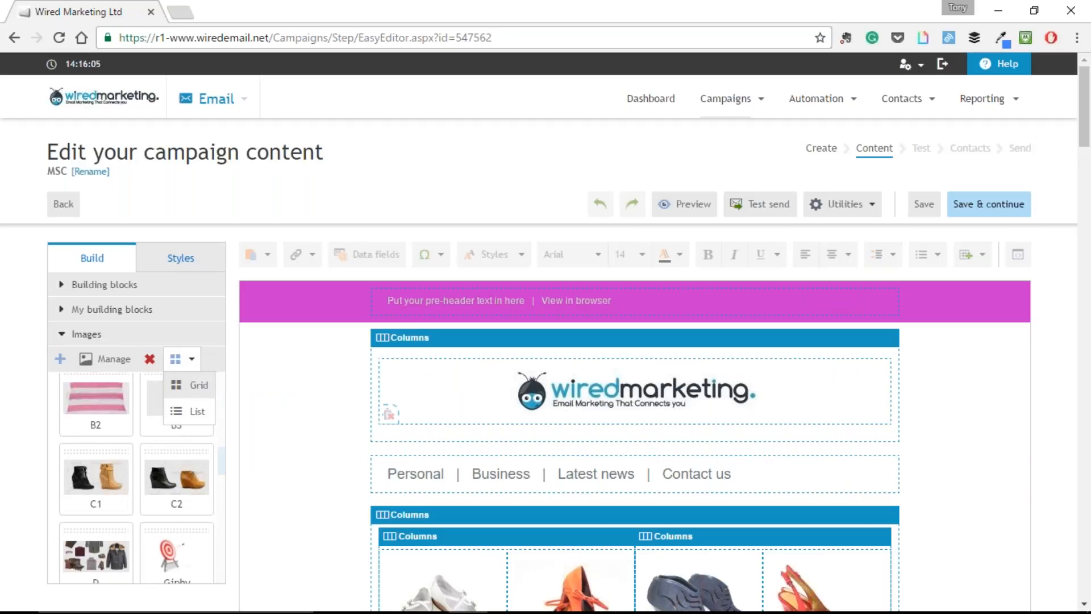
{"action": "left_click", "coordinate": [200, 411]}
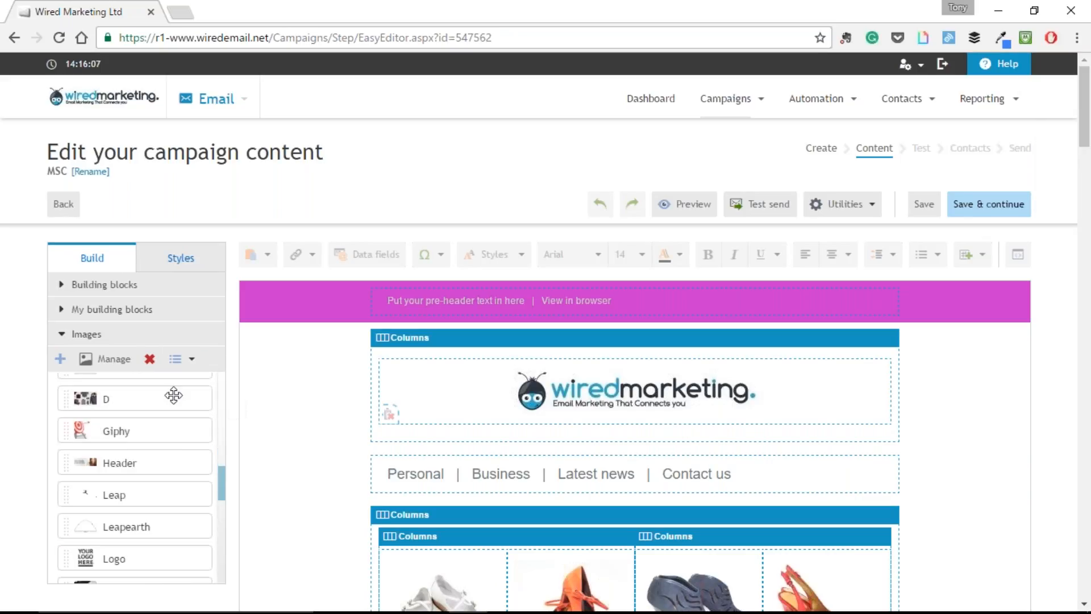
{"action": "left_click", "coordinate": [193, 363]}
{"action": "left_click", "coordinate": [189, 383]}
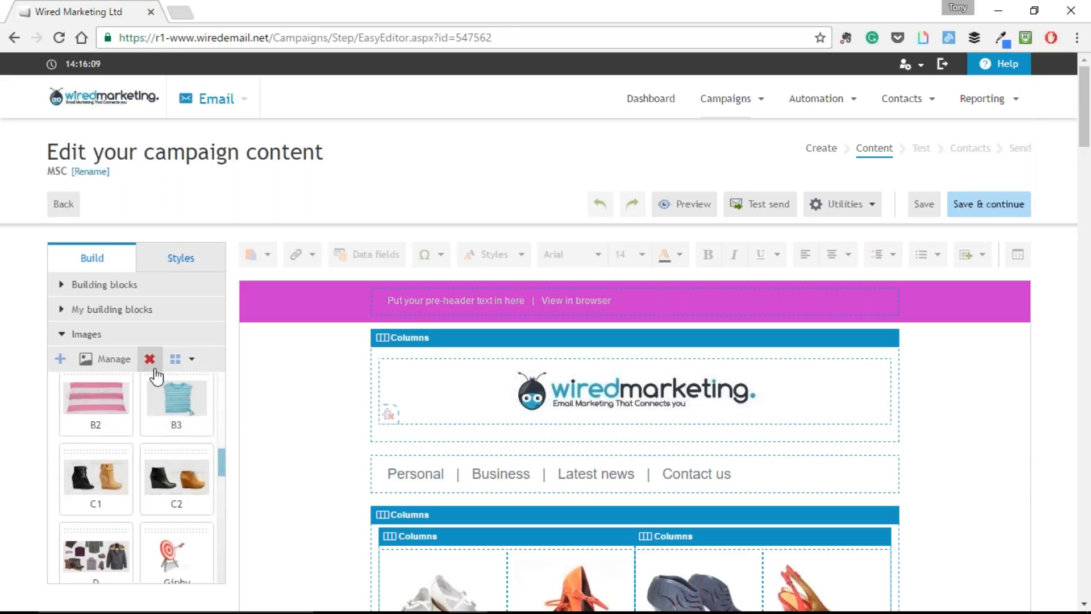
- Open the template assets folder in the campaign editor's image library and look through its images
{"action": "scroll", "coordinate": [182, 472], "scroll_direction": "up", "scroll_amount": 5}
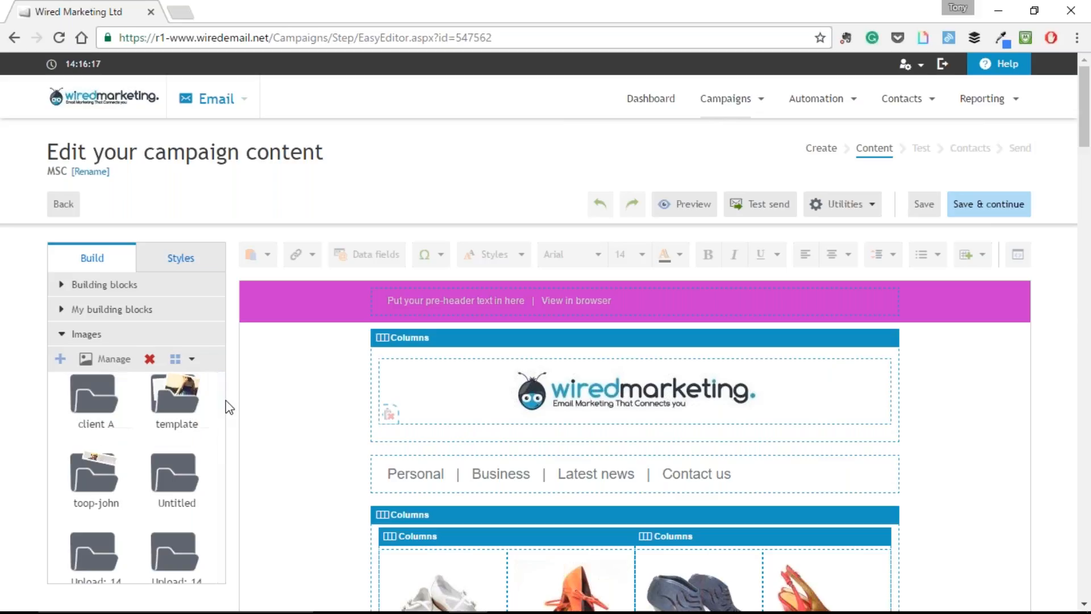
{"action": "mouse_move", "coordinate": [221, 393]}
{"action": "left_mouse_down"}
{"action": "mouse_move", "coordinate": [225, 401]}
{"action": "mouse_move", "coordinate": [226, 388]}
{"action": "left_mouse_up"}
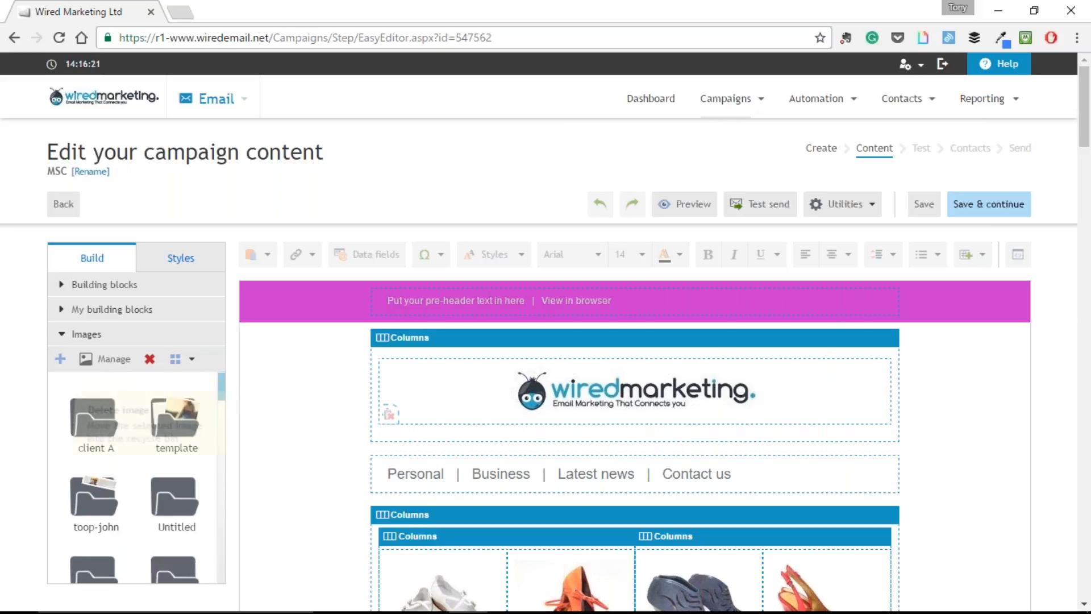
{"action": "double_click", "coordinate": [186, 422]}
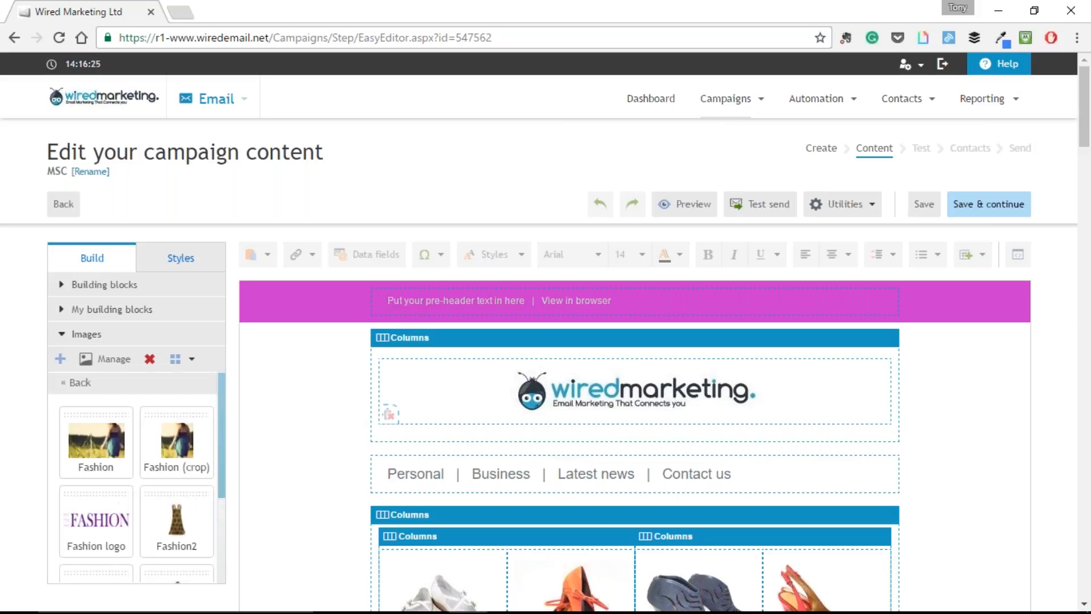
{"action": "scroll", "coordinate": [186, 422], "scroll_direction": "down", "scroll_amount": 1}
{"action": "scroll", "coordinate": [100, 446], "scroll_direction": "up", "scroll_amount": 1}
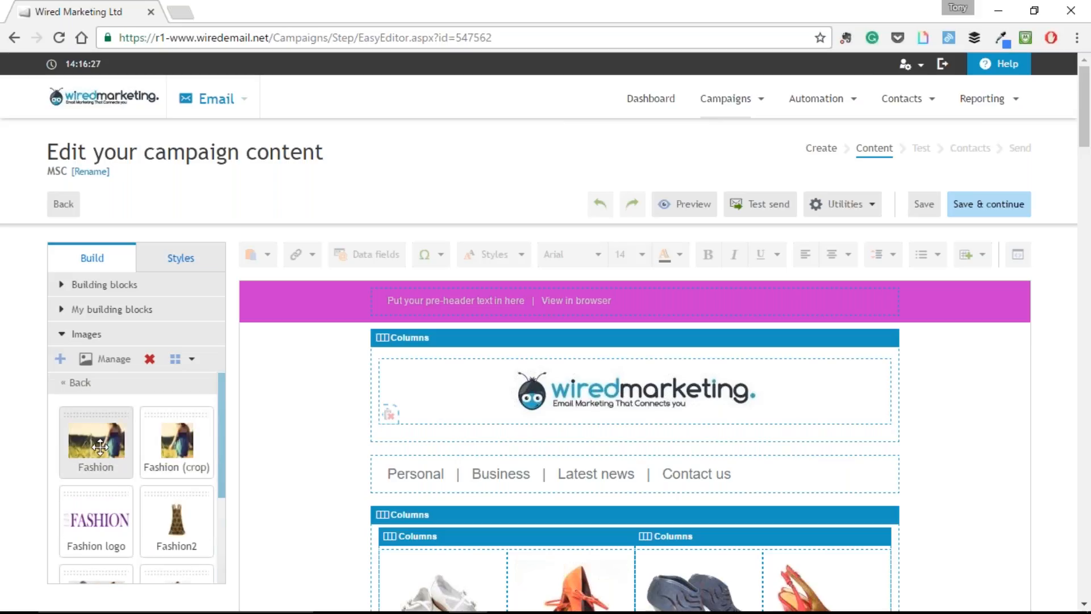
- Try the Fashion image as a full-width block between the logo and the navigation links, and remove it
{"action": "left_click_drag", "start_coordinate": [98, 441], "coordinate": [517, 454]}
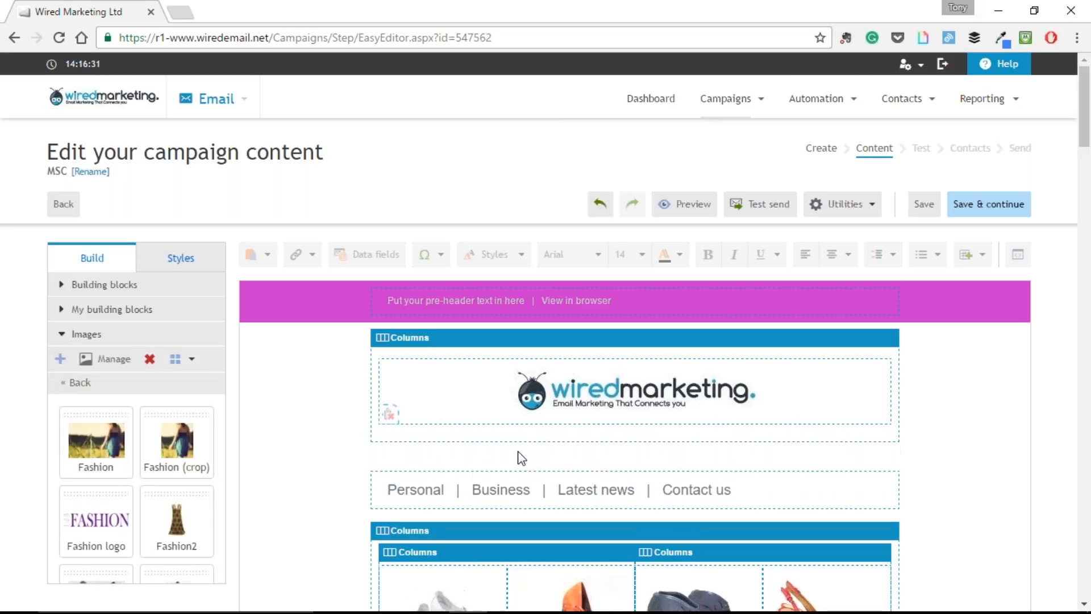
{"action": "scroll", "coordinate": [933, 485], "scroll_direction": "down", "scroll_amount": 5}
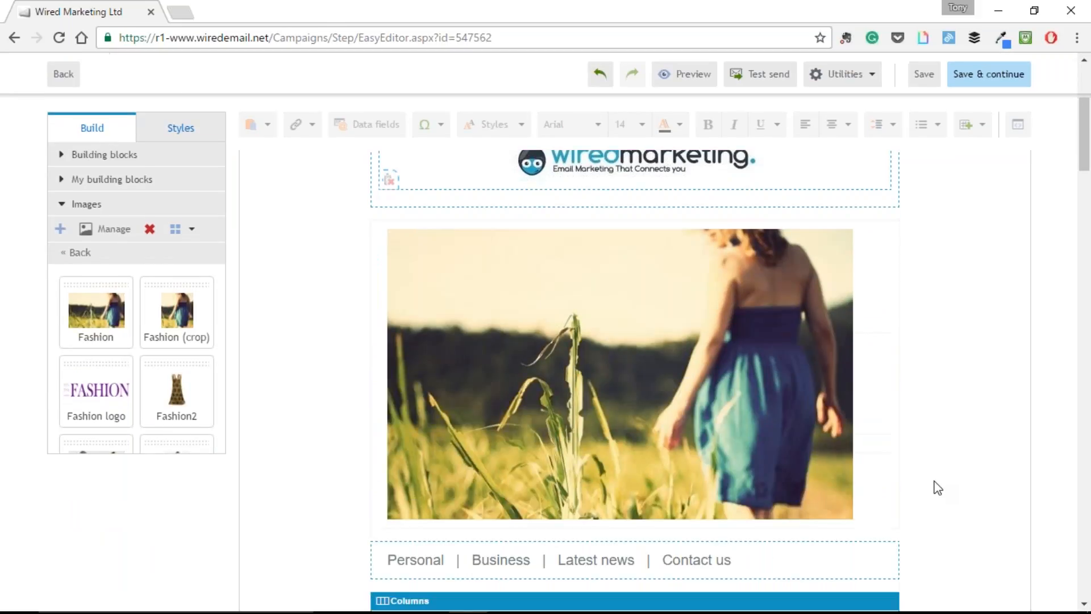
{"action": "scroll", "coordinate": [938, 488], "scroll_direction": "up", "scroll_amount": 3}
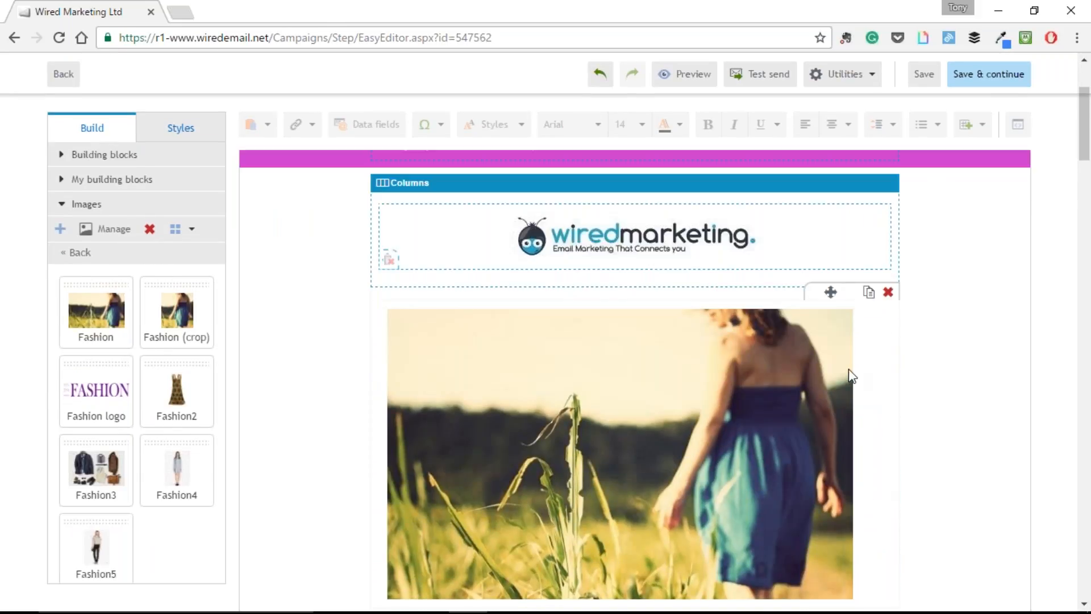
{"action": "left_click", "coordinate": [888, 292]}
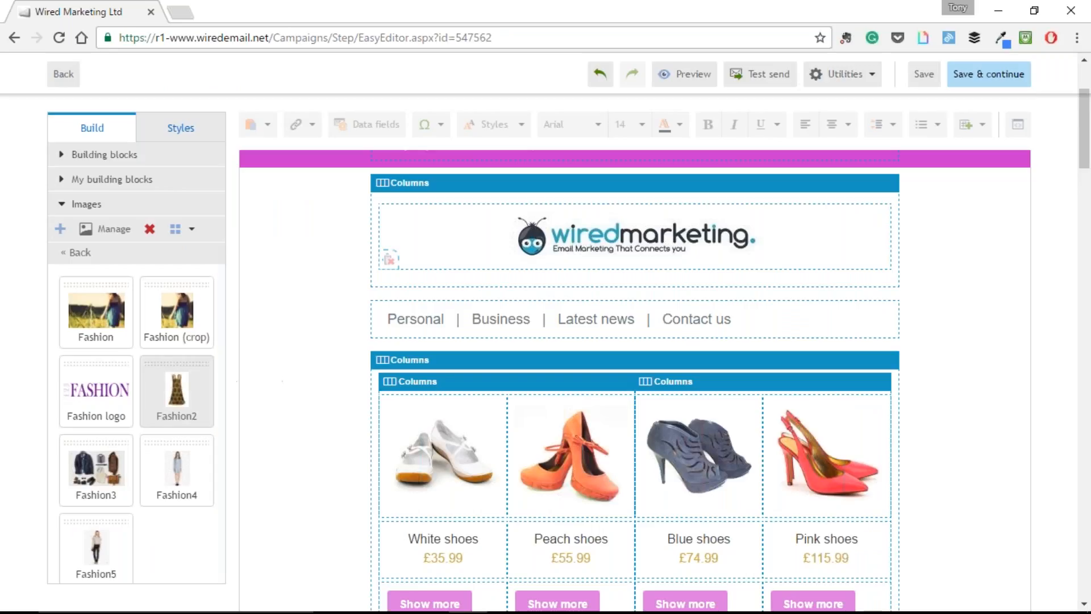
- Place the Fashion image above the white shoes picture in the first product column
{"action": "left_click_drag", "start_coordinate": [96, 315], "coordinate": [445, 409]}
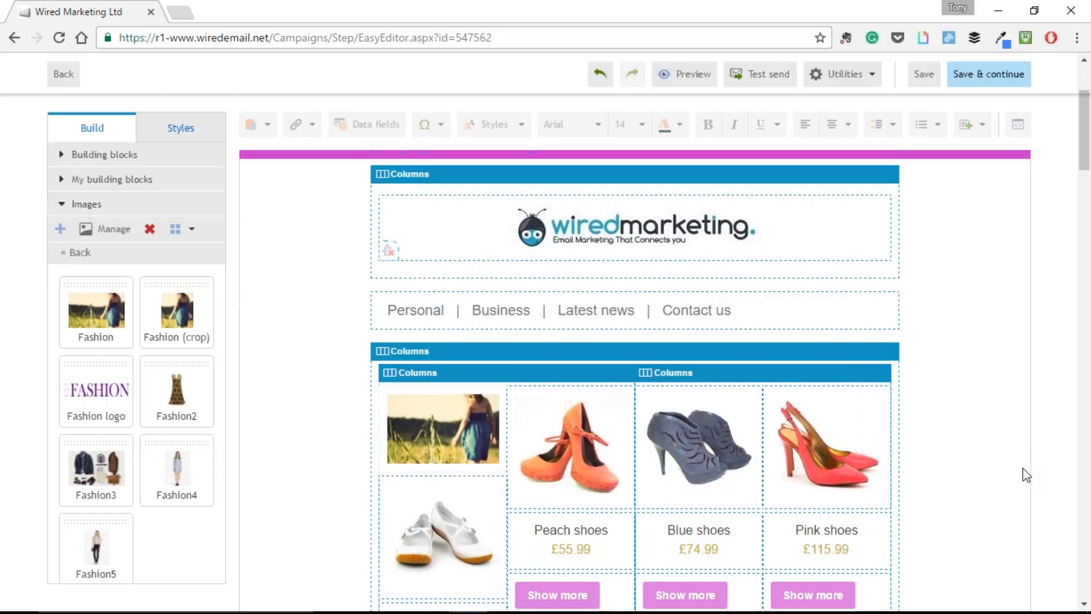
- Try shrinking the Fashion image above the white shoes, and remove it from the first product column
{"action": "scroll", "coordinate": [1017, 471], "scroll_direction": "down", "scroll_amount": 3}
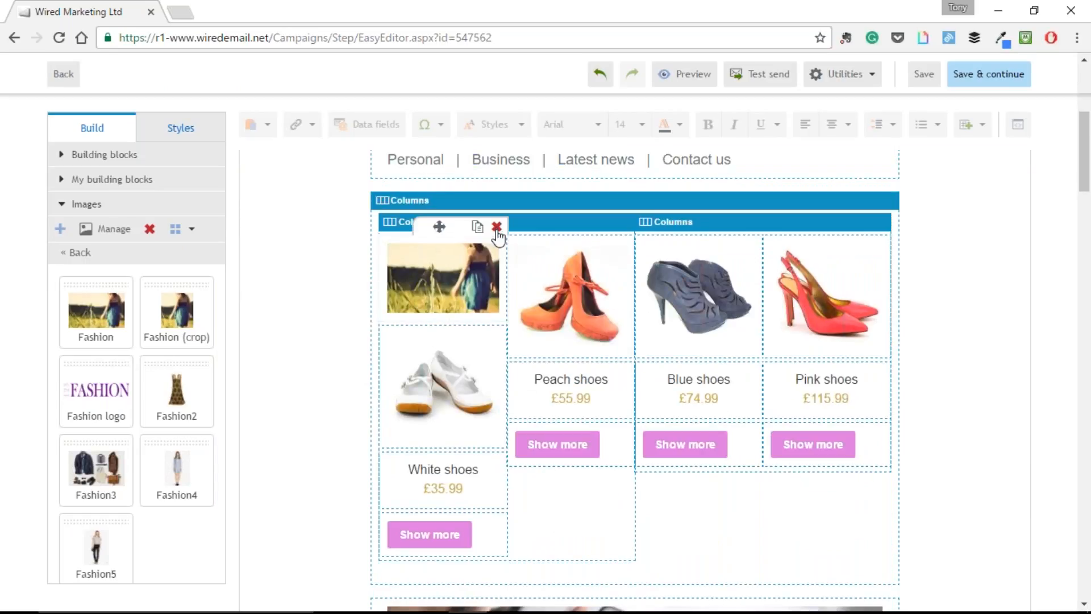
{"action": "left_click", "coordinate": [478, 271]}
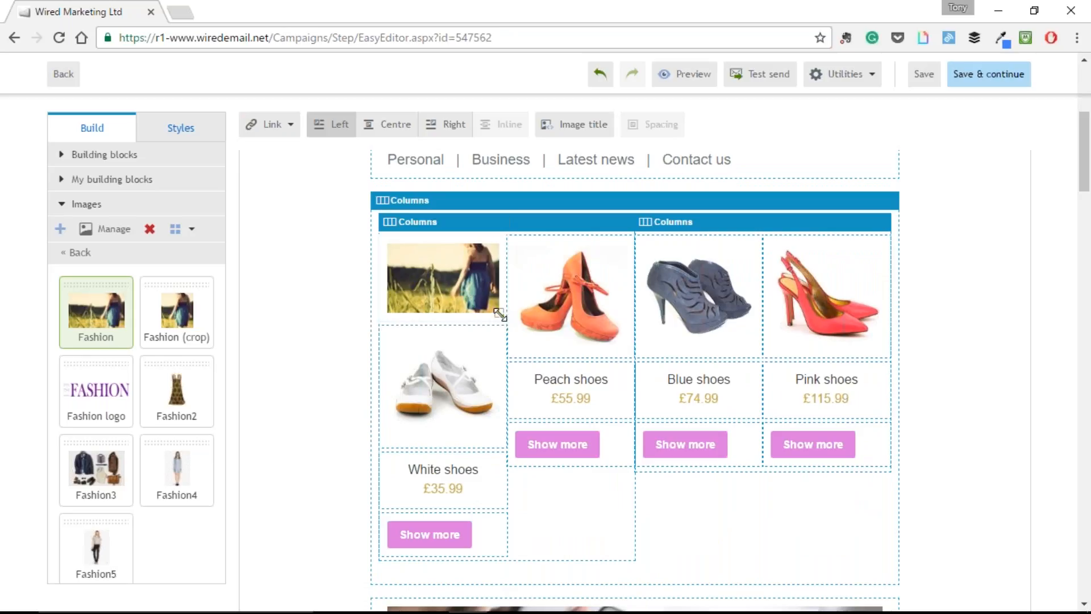
{"action": "left_click_drag", "start_coordinate": [499, 314], "coordinate": [563, 229]}
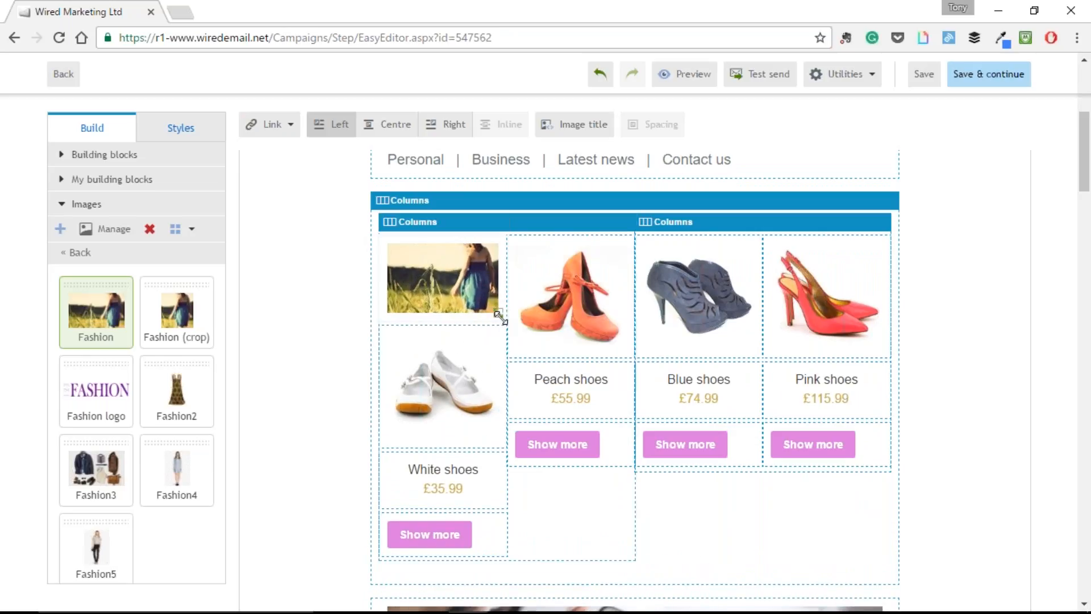
{"action": "left_click_drag", "start_coordinate": [499, 316], "coordinate": [475, 287]}
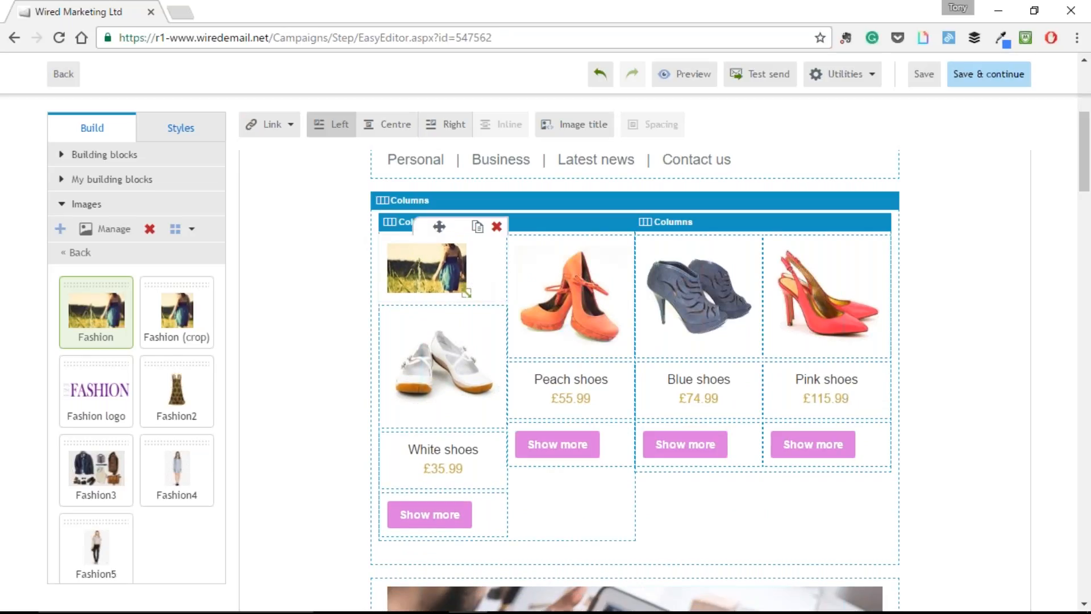
{"action": "left_click", "coordinate": [497, 229]}
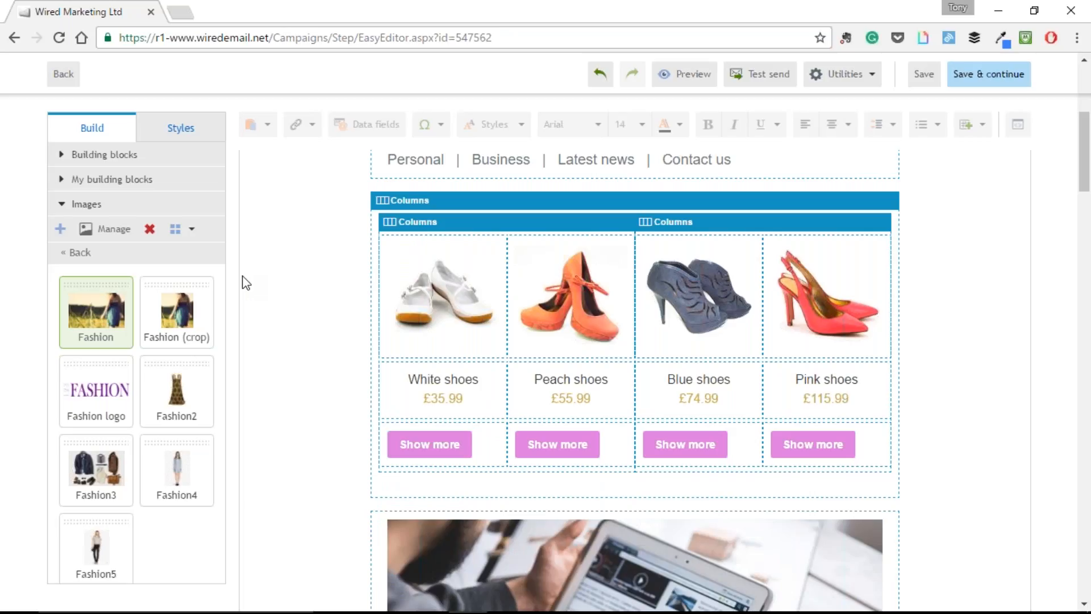
- Try a #808080 grey background on the white shoes image block, and undo the colour change
{"action": "left_click", "coordinate": [423, 297]}
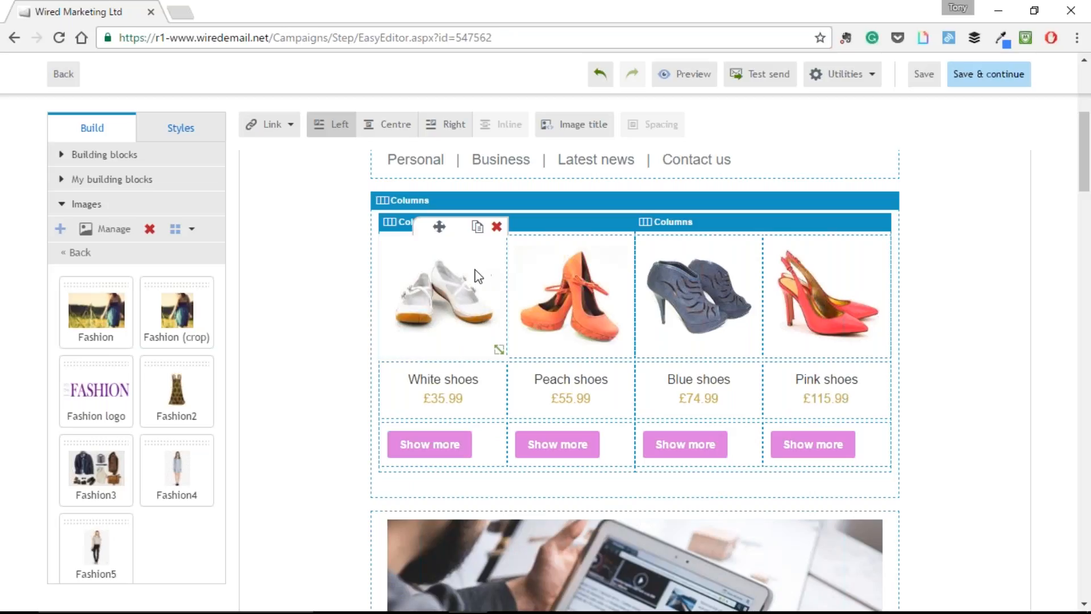
{"action": "left_click", "coordinate": [179, 132]}
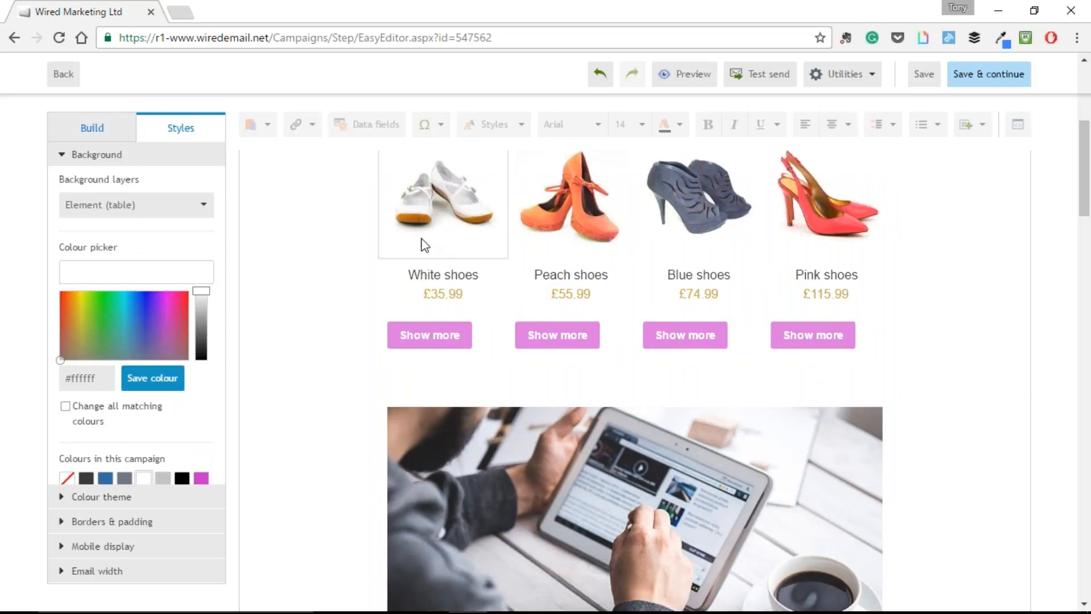
{"action": "left_click", "coordinate": [60, 360]}
{"action": "mouse_move", "coordinate": [60, 359]}
{"action": "left_mouse_down"}
{"action": "mouse_move", "coordinate": [131, 333]}
{"action": "mouse_move", "coordinate": [76, 353]}
{"action": "mouse_move", "coordinate": [74, 312]}
{"action": "mouse_move", "coordinate": [96, 342]}
{"action": "mouse_move", "coordinate": [71, 353]}
{"action": "mouse_move", "coordinate": [143, 322]}
{"action": "mouse_move", "coordinate": [131, 312]}
{"action": "mouse_move", "coordinate": [60, 360]}
{"action": "left_mouse_up"}
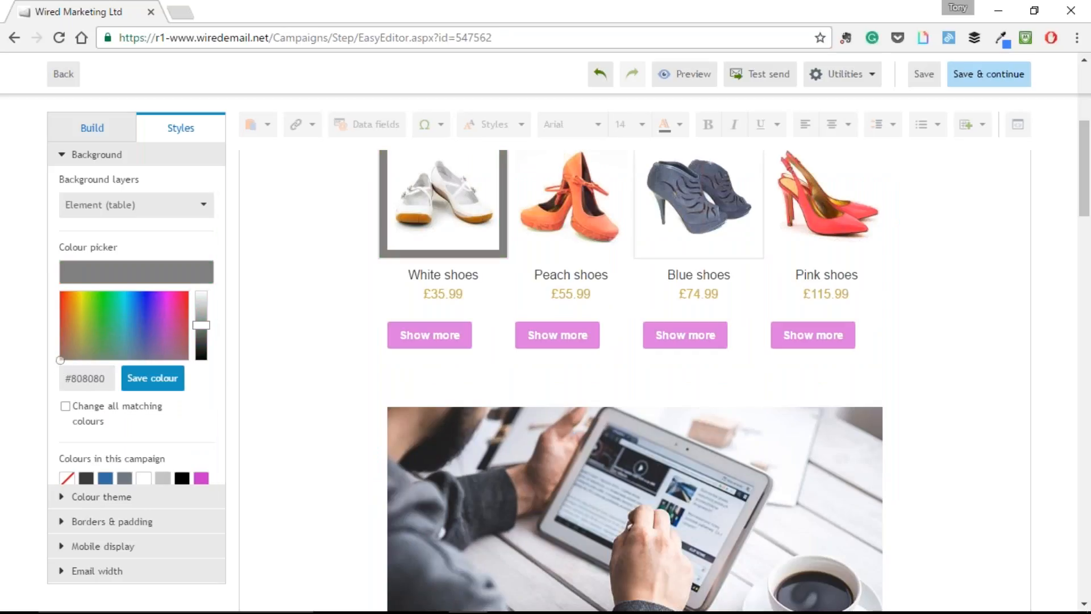
{"action": "left_click", "coordinate": [601, 75]}
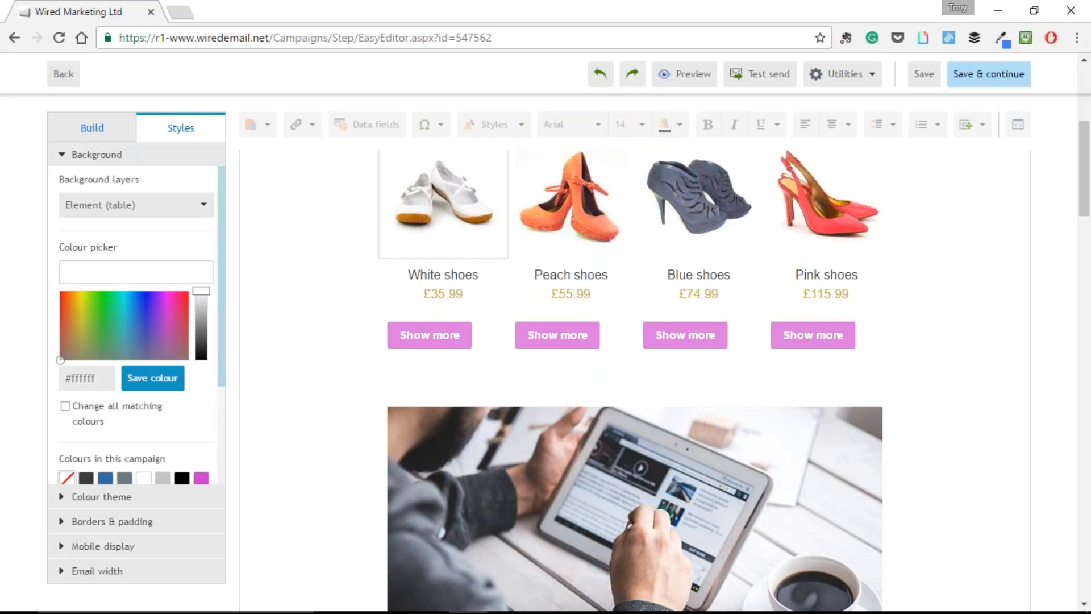
- Review the borders, padding and mobile display settings available for the white shoes image block
{"action": "left_click", "coordinate": [106, 523]}
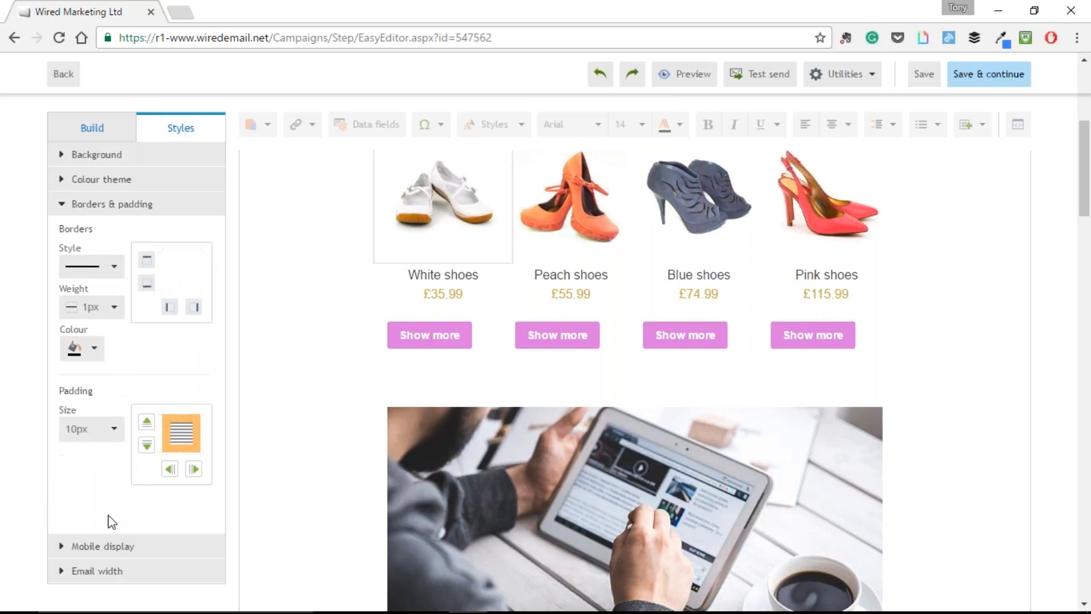
{"action": "left_click", "coordinate": [117, 548]}
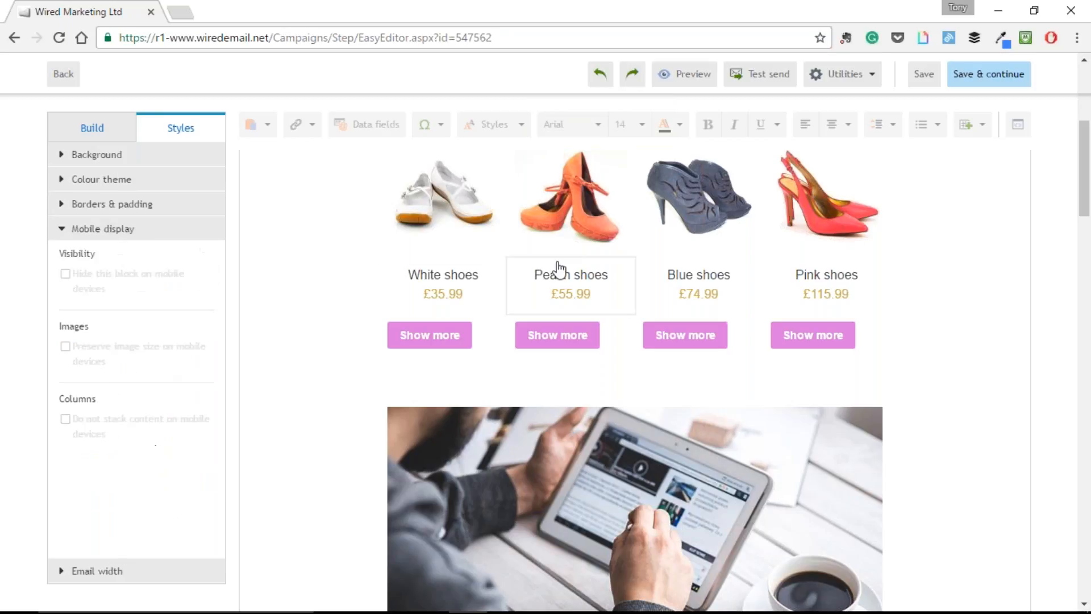
{"action": "left_click", "coordinate": [445, 219]}
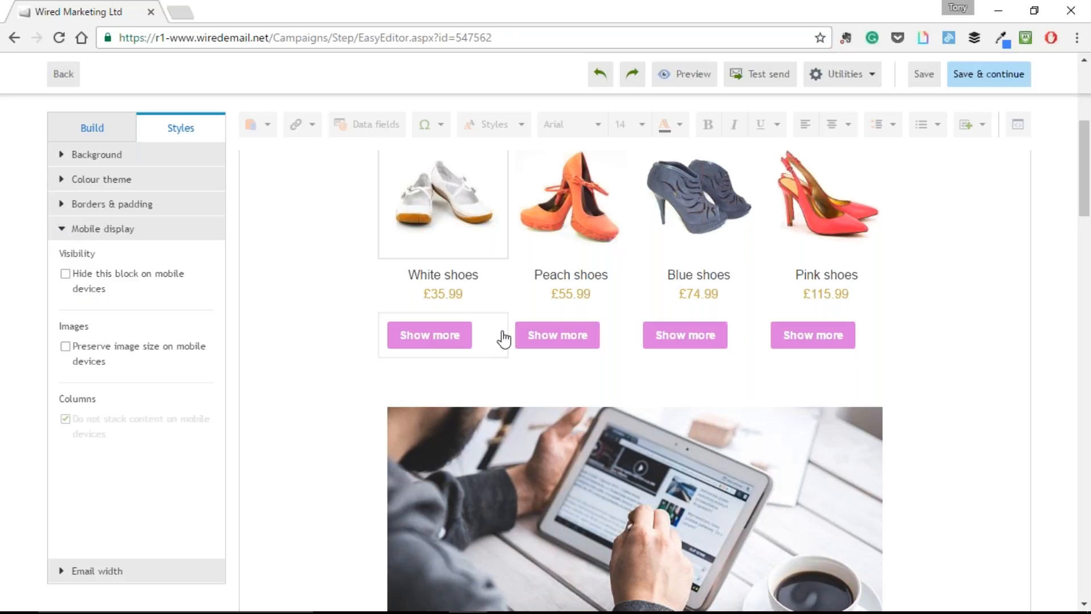
{"action": "scroll", "coordinate": [908, 393], "scroll_direction": "up", "scroll_amount": 4}
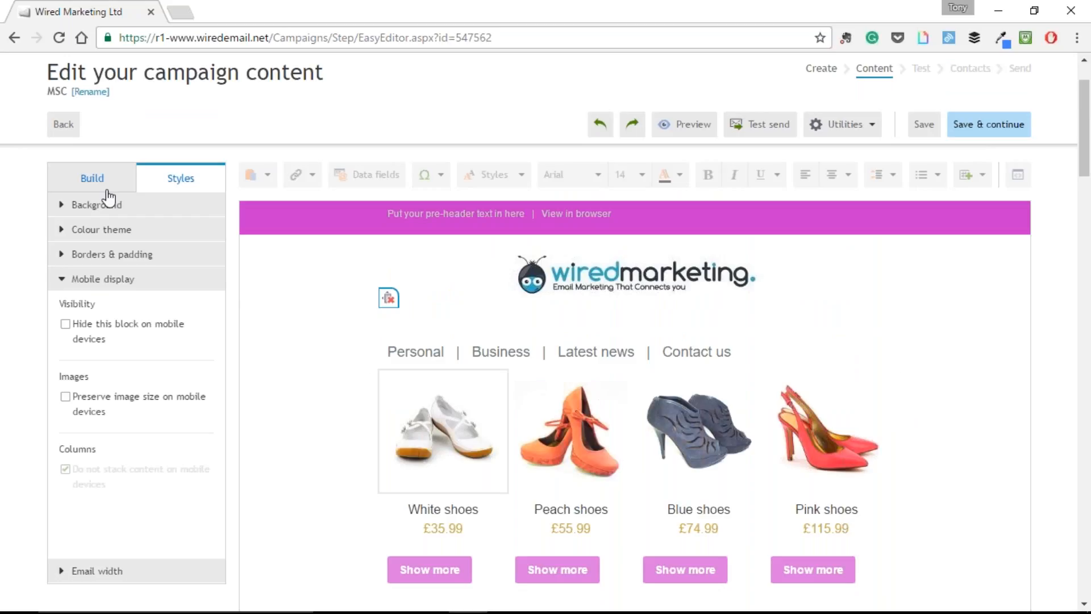
- Examine the hyperlink, email and forward-to-a-friend link options for the white shoes image, and leave without adding a link
{"action": "left_click", "coordinate": [94, 179]}
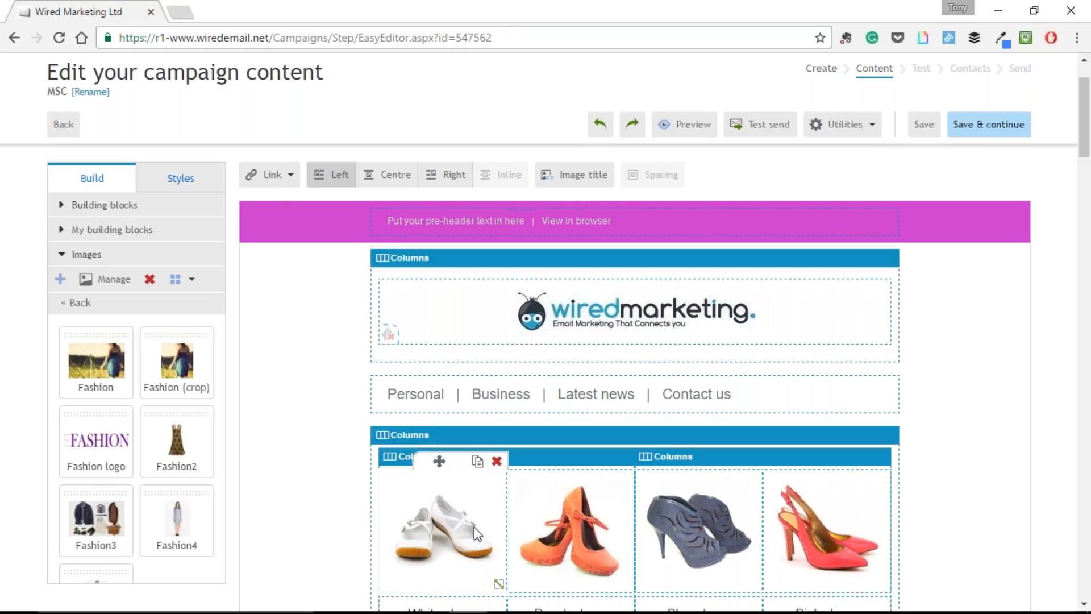
{"action": "left_click", "coordinate": [276, 179]}
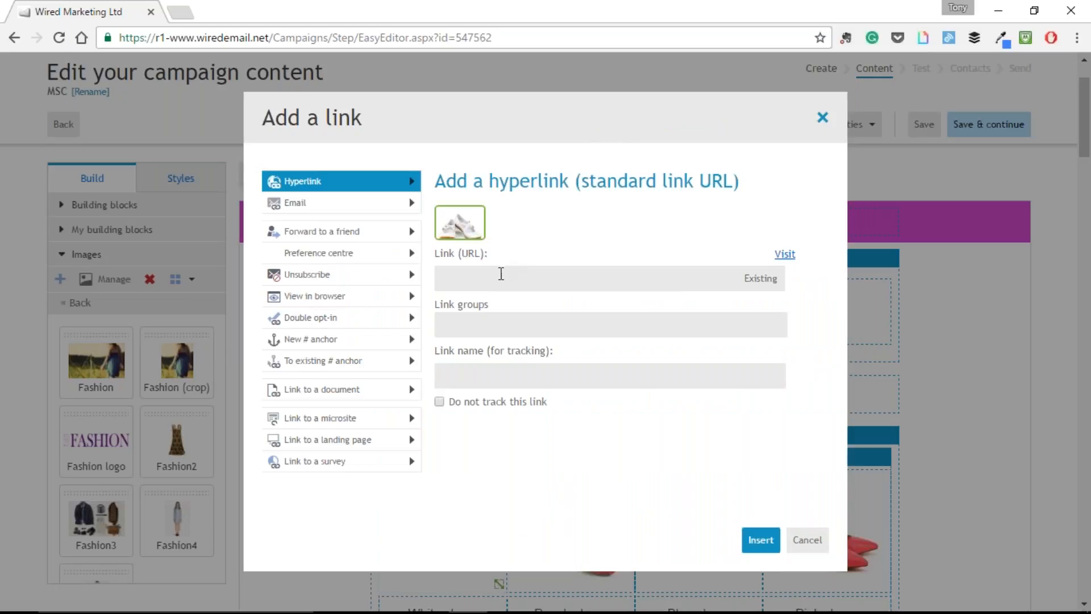
{"action": "left_click", "coordinate": [501, 273]}
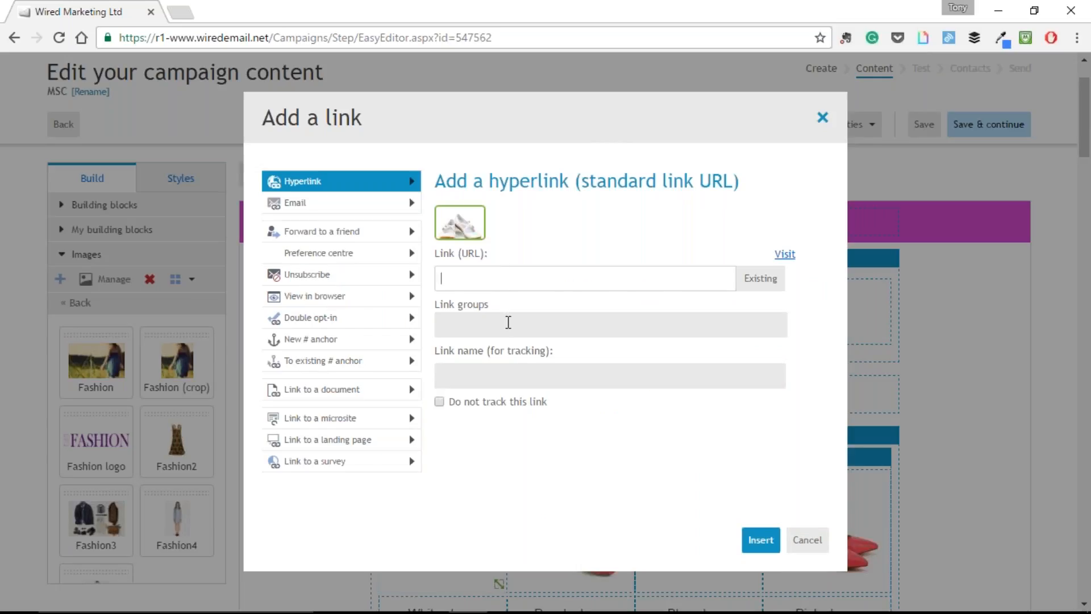
{"action": "left_click", "coordinate": [508, 322]}
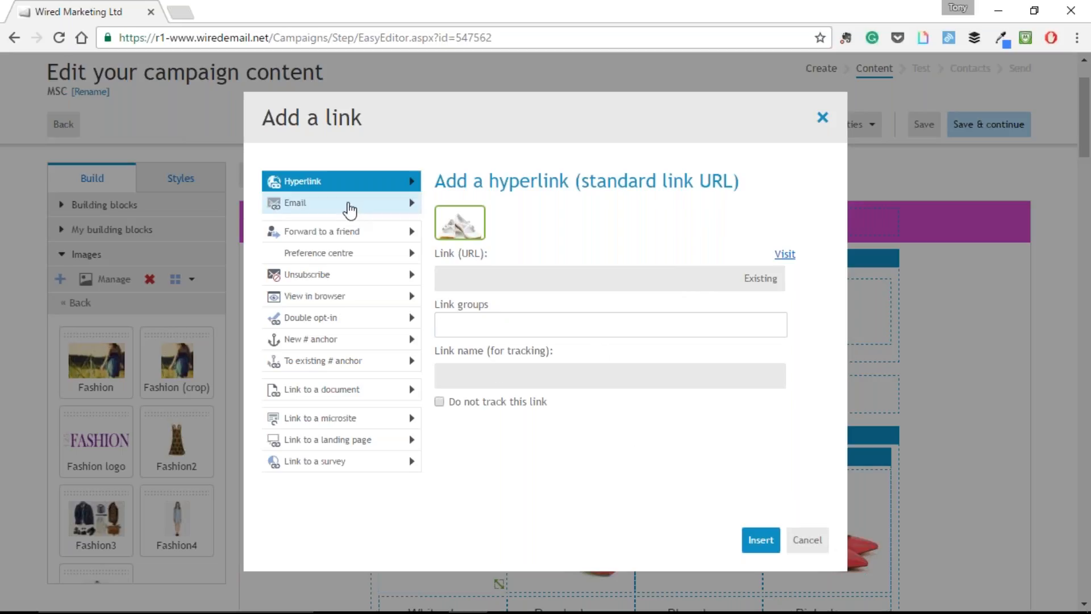
{"action": "left_click", "coordinate": [352, 210]}
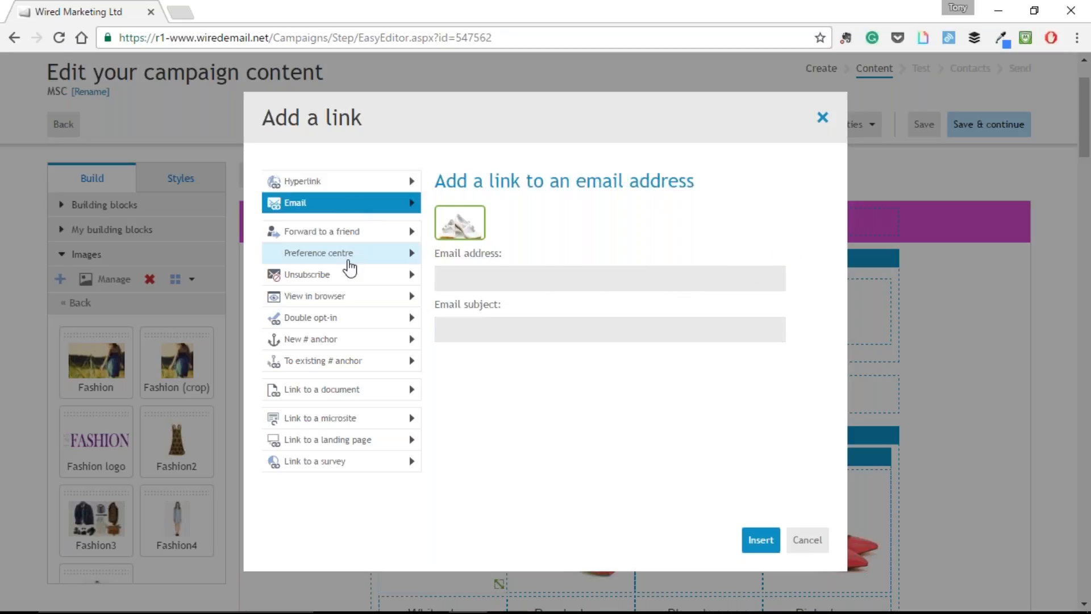
{"action": "left_click", "coordinate": [343, 234]}
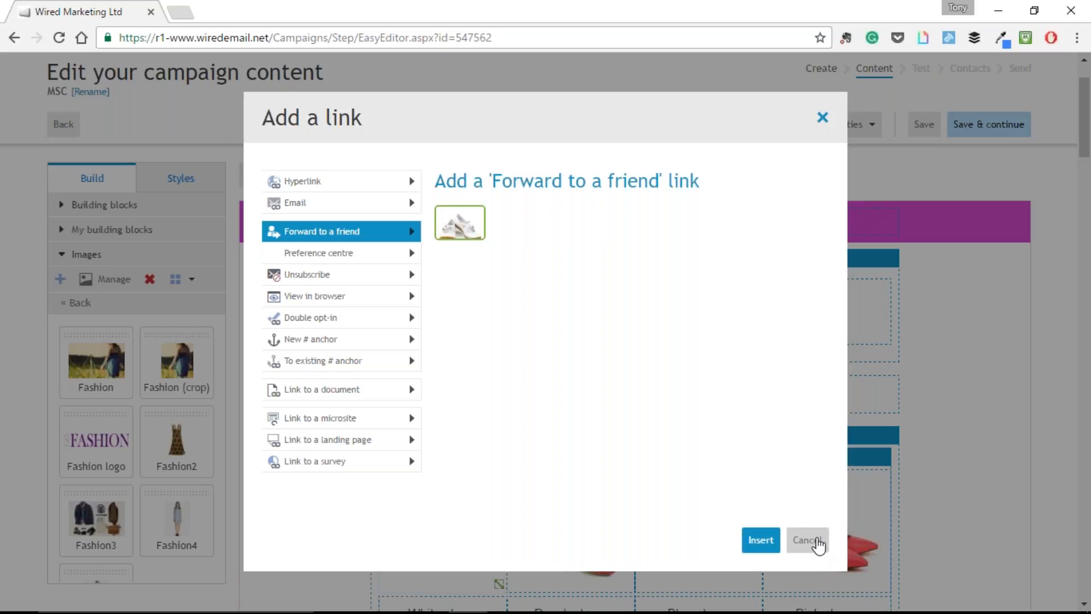
{"action": "left_click", "coordinate": [819, 542]}
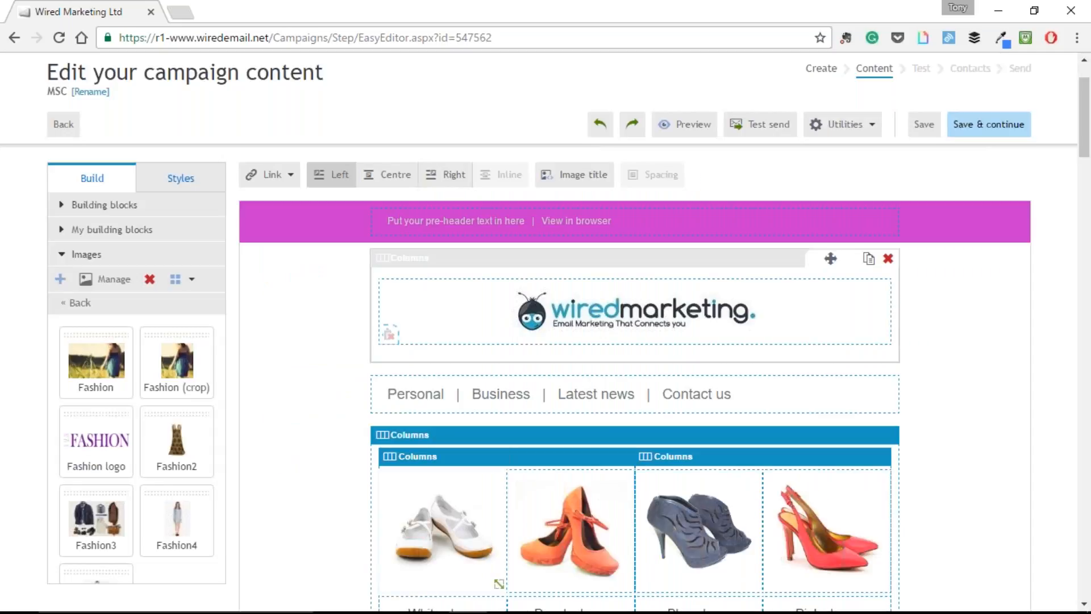
- Try centre and right alignment on the white shoes image, and return it to left alignment
{"action": "left_click", "coordinate": [390, 181]}
{"action": "left_click", "coordinate": [437, 186]}
{"action": "left_click", "coordinate": [332, 187]}
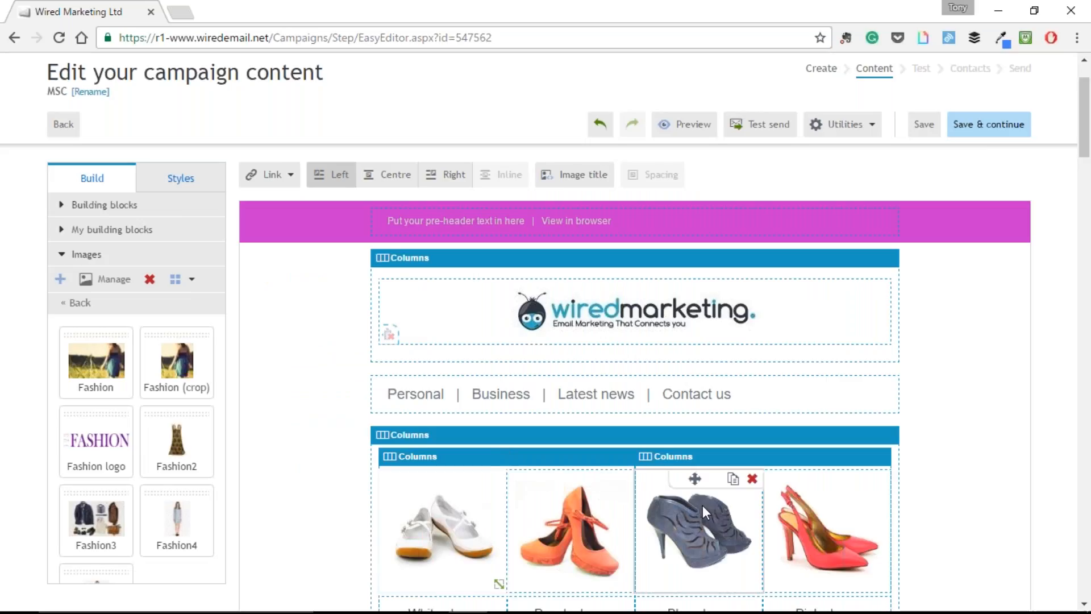
{"action": "left_click", "coordinate": [387, 185]}
{"action": "left_click", "coordinate": [336, 185]}
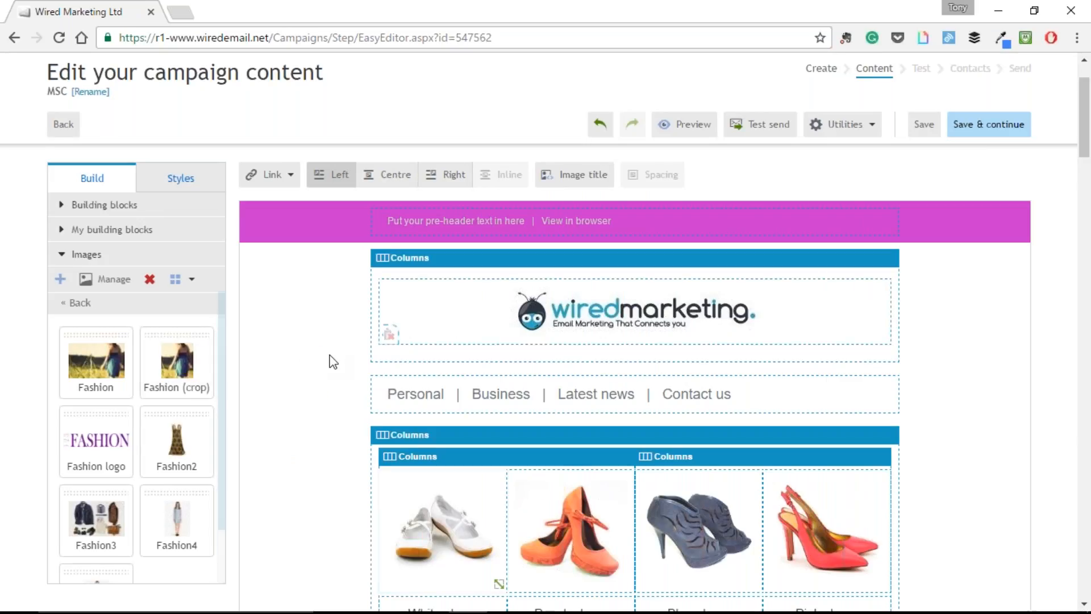
- Try centring the large tablet photo below the products, and return it to left alignment
{"action": "scroll", "coordinate": [421, 364], "scroll_direction": "down", "scroll_amount": 5}
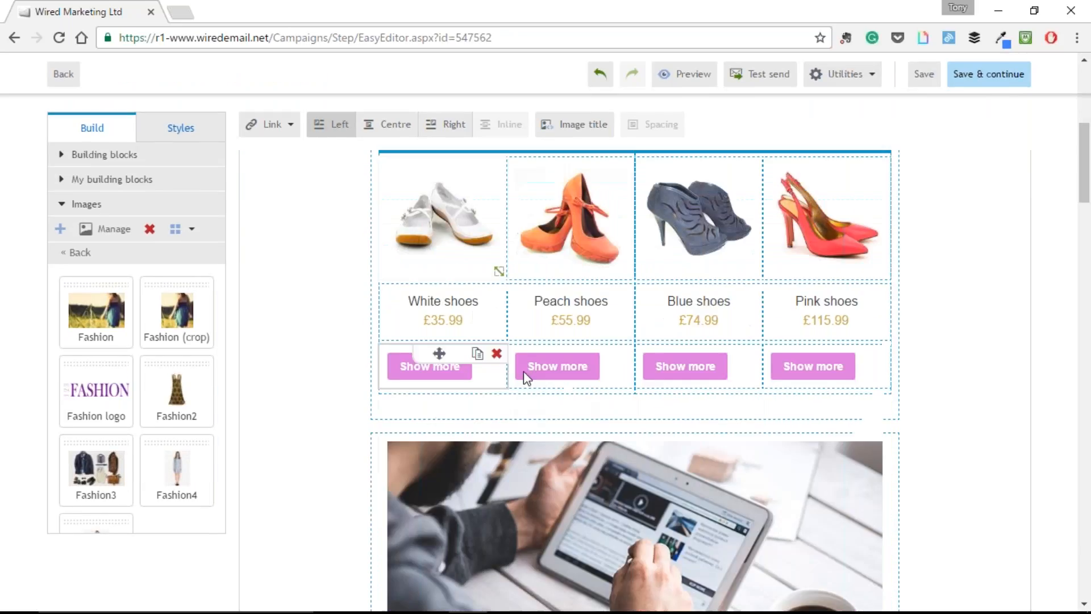
{"action": "scroll", "coordinate": [692, 453], "scroll_direction": "down", "scroll_amount": 5}
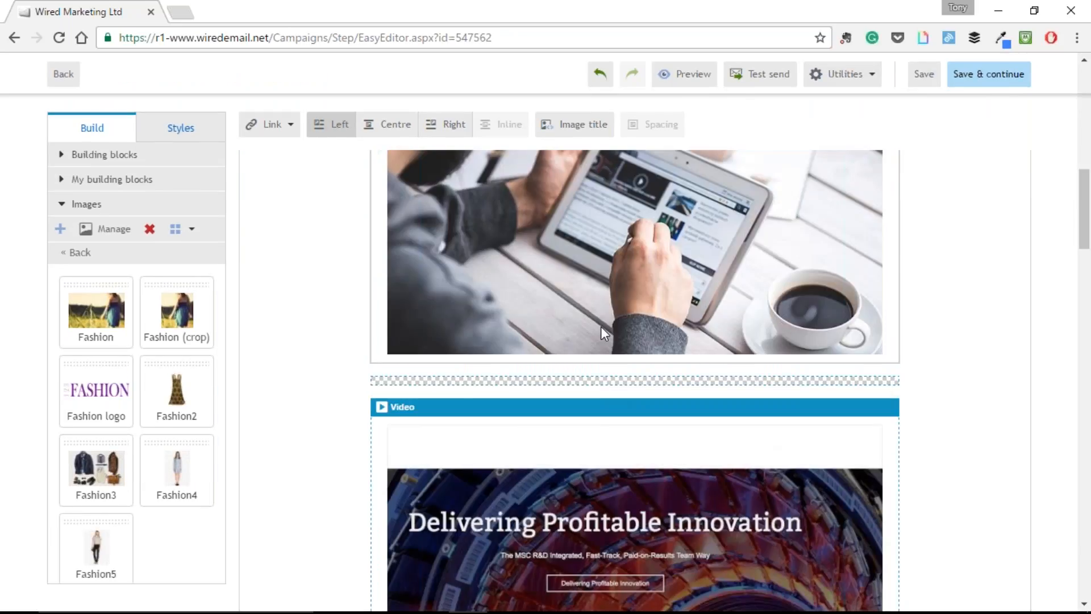
{"action": "left_click", "coordinate": [376, 127]}
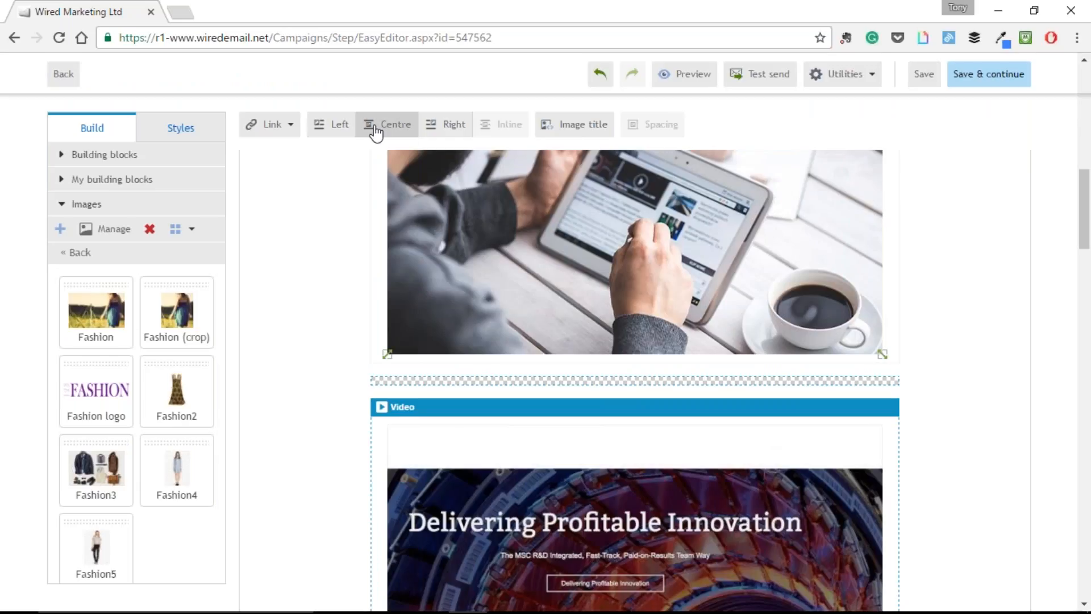
{"action": "left_click", "coordinate": [336, 125]}
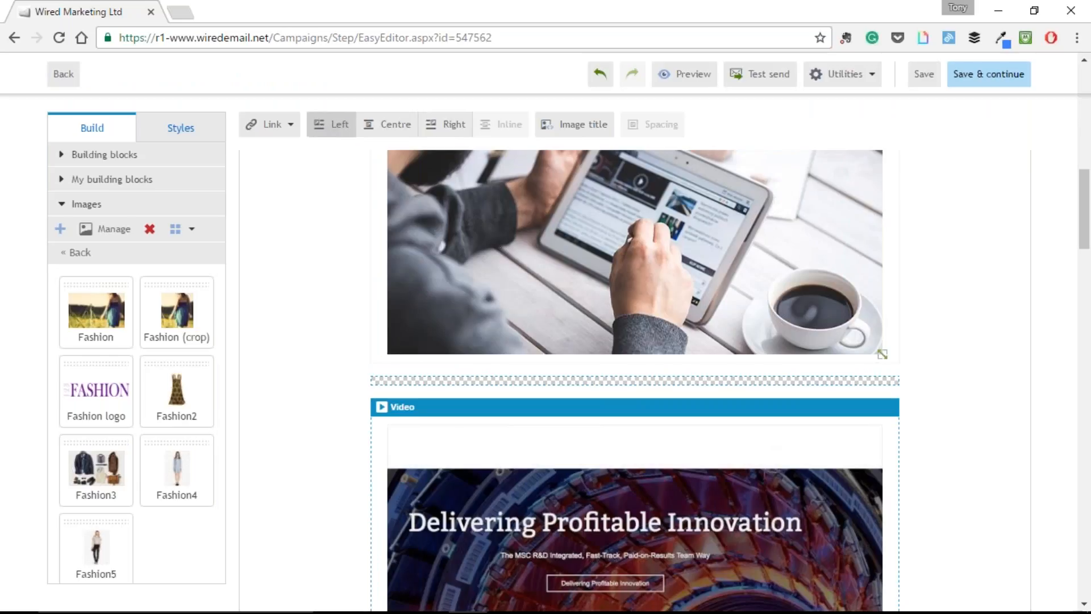
- Preview the campaign with images turned off to check the alternative text, and close the preview
{"action": "scroll", "coordinate": [635, 341], "scroll_direction": "up", "scroll_amount": 6}
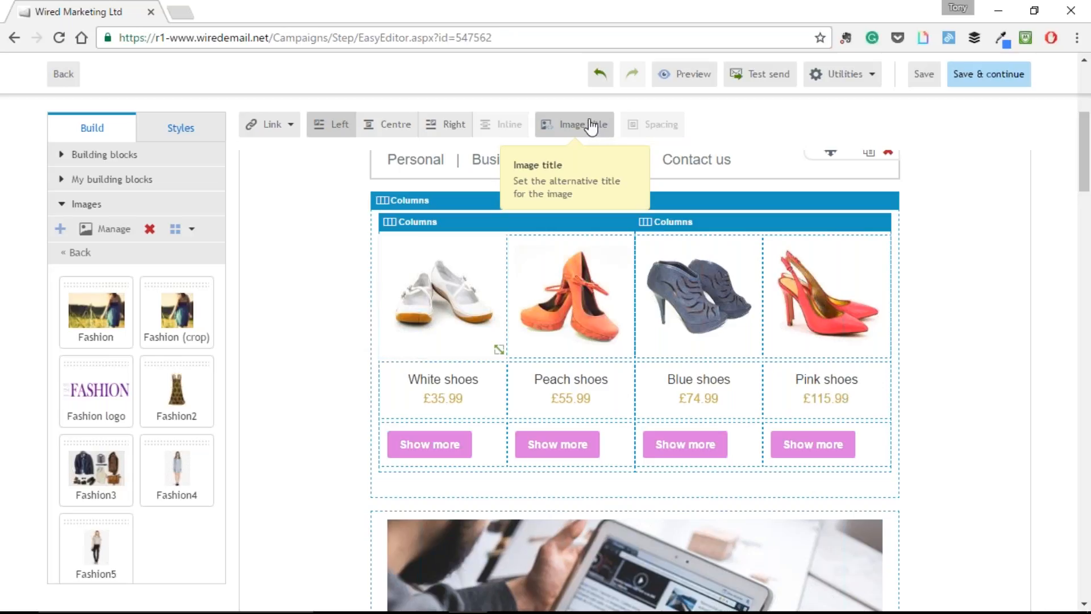
{"action": "left_click", "coordinate": [685, 75]}
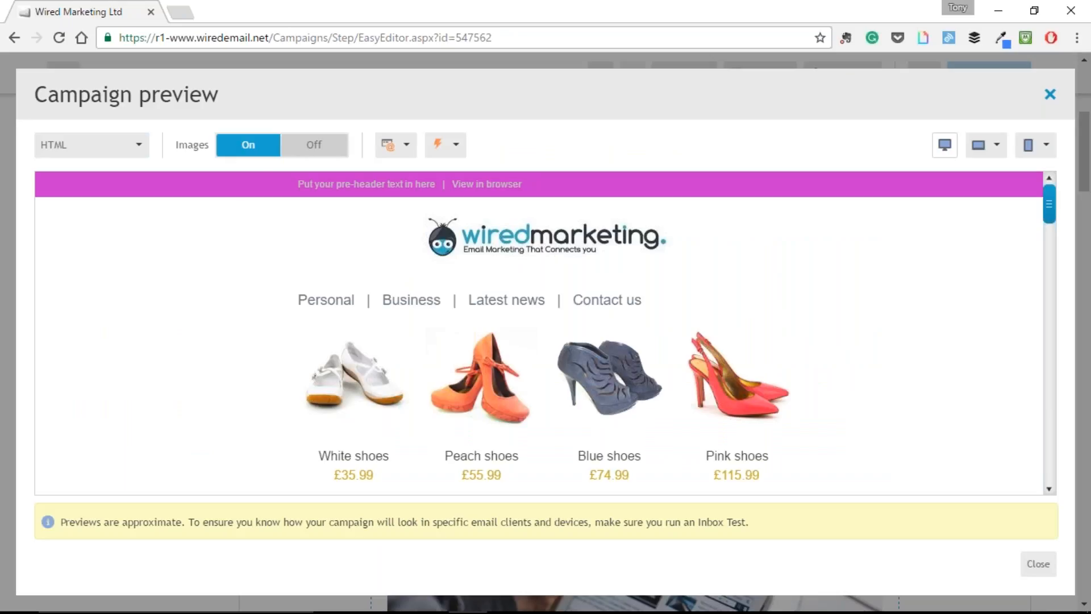
{"action": "left_click", "coordinate": [321, 148]}
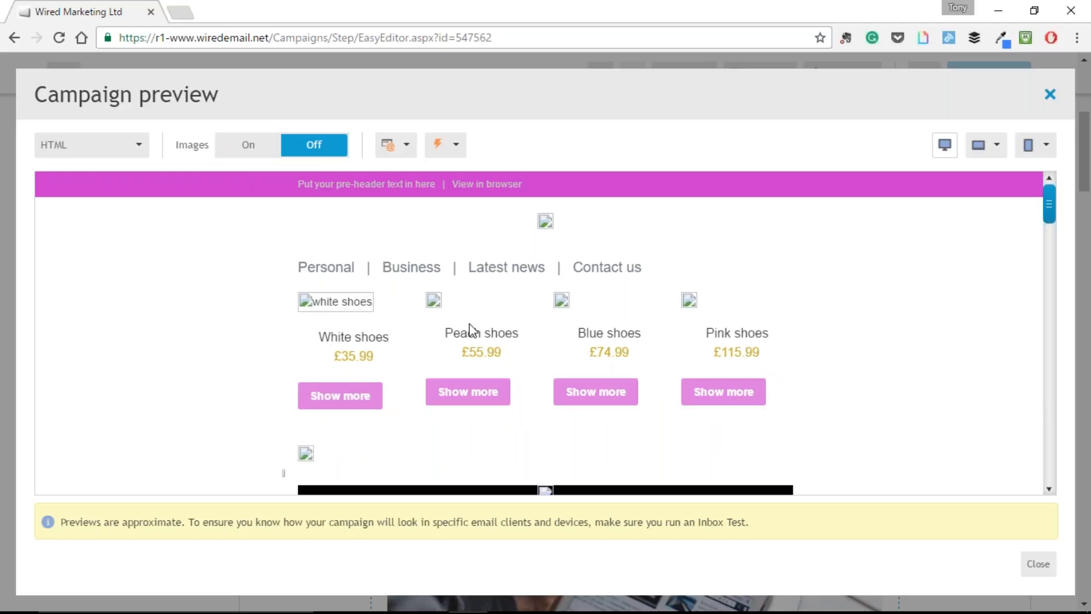
{"action": "left_click", "coordinate": [1050, 94]}
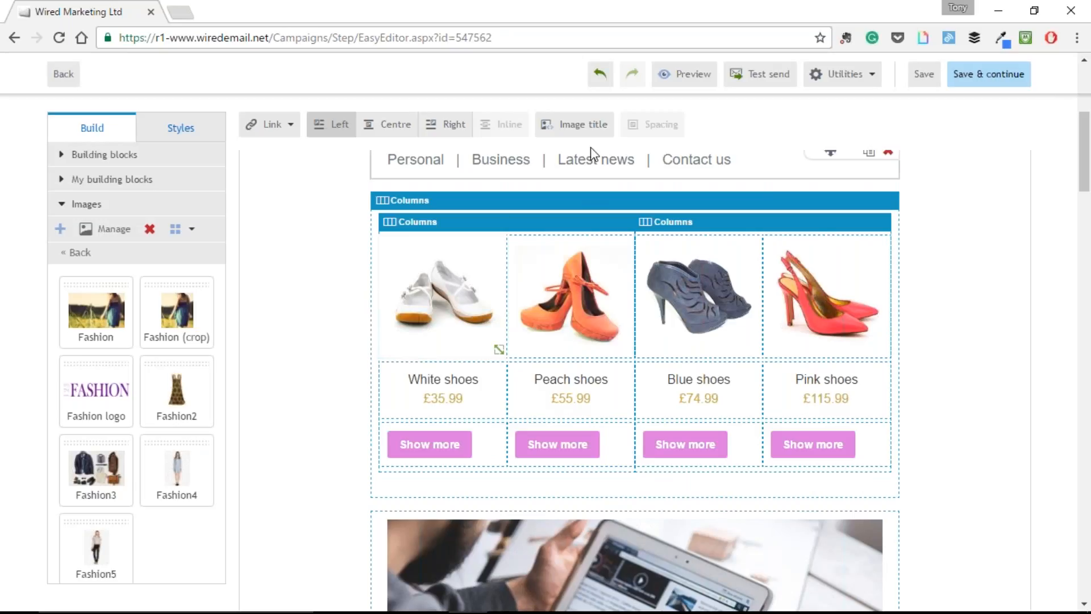
- Set the white shoes image's alt text to "Download the images you're missing out on some great products!"
{"action": "left_click", "coordinate": [593, 125]}
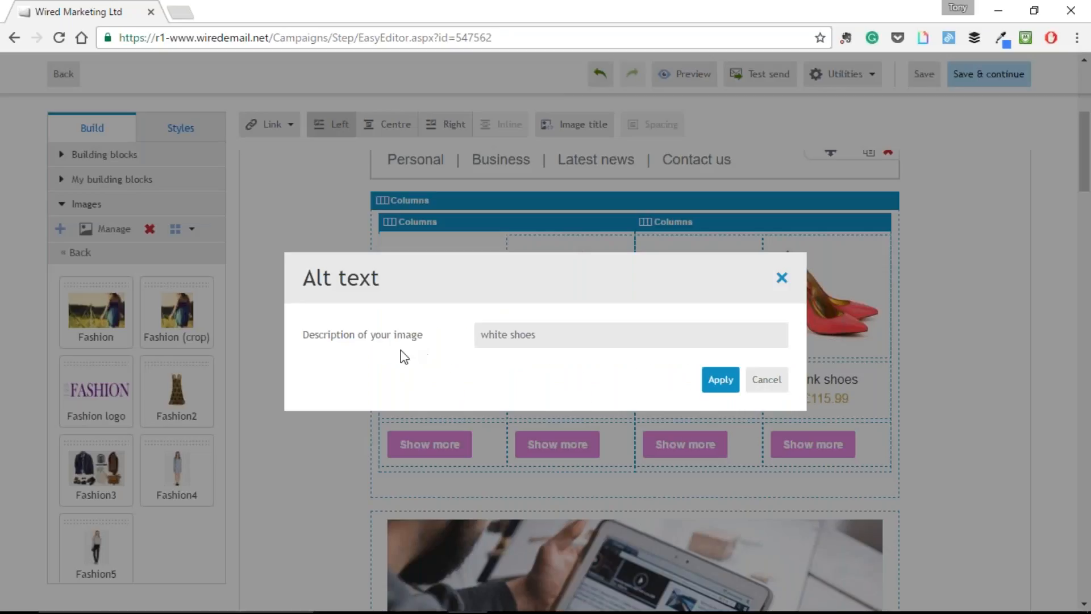
{"action": "left_click", "coordinate": [557, 339]}
{"action": "left_click_drag", "start_coordinate": [558, 339], "coordinate": [481, 340]}
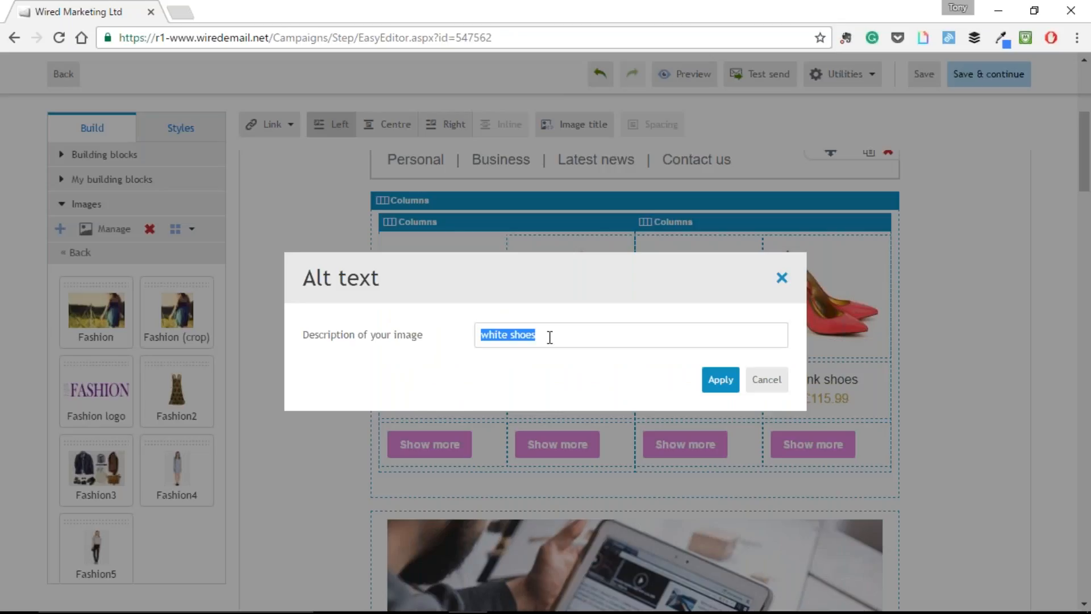
{"action": "type", "text": "D"}
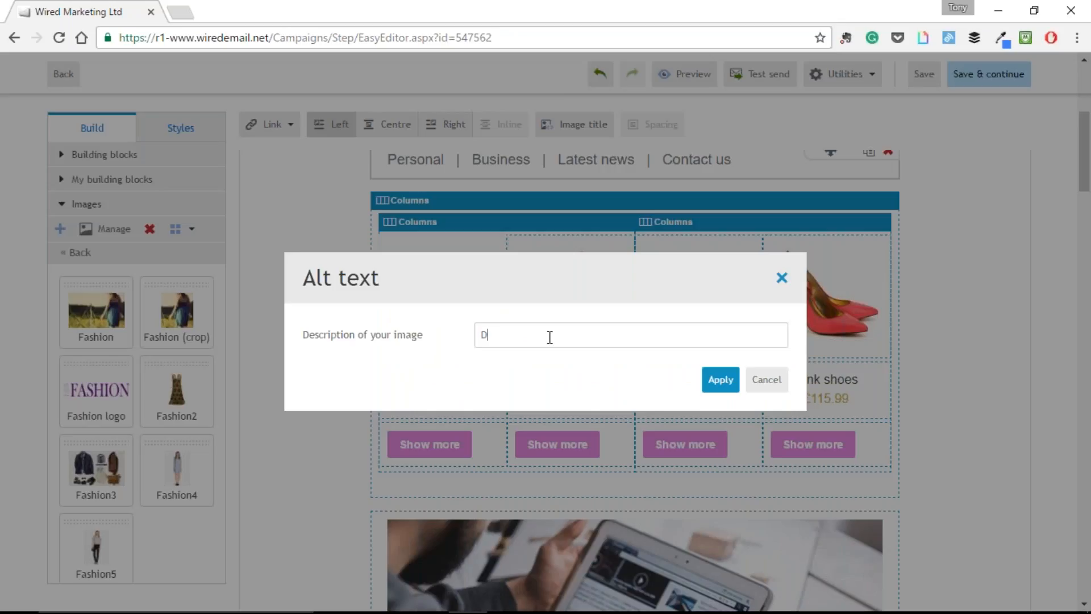
{"action": "type", "text": "ownload the images you"}
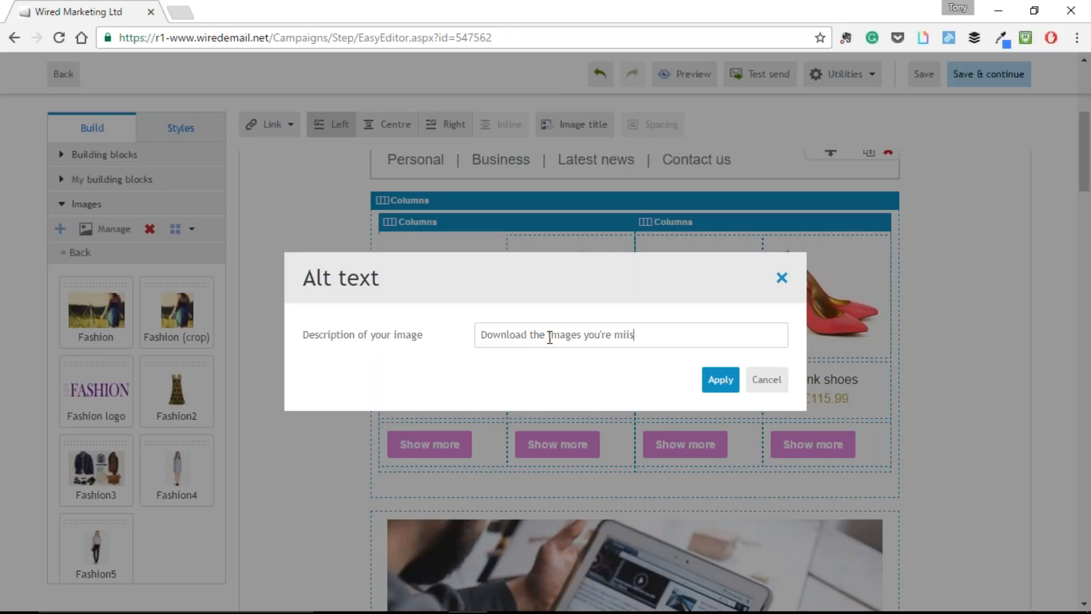
{"action": "type", "text": "'re missing out on some great"}
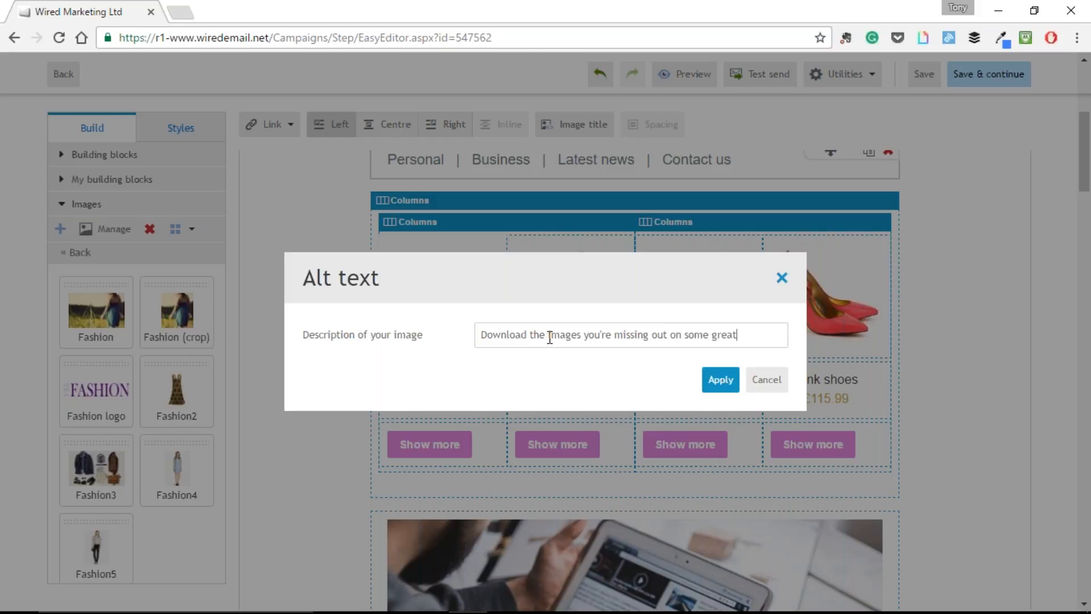
{"action": "type", "text": " prodcut imag"}
{"action": "key", "text": "BackSpace"}
{"action": "key", "text": "BackSpace"}
{"action": "key", "text": "BackSpace"}
{"action": "key", "text": "BackSpace"}
{"action": "key", "text": "BackSpace"}
{"action": "key", "text": "BackSpace"}
{"action": "key", "text": "BackSpace"}
{"action": "key", "text": "BackSpace"}
{"action": "key", "text": "BackSpace"}
{"action": "type", "text": "!"}
{"action": "left_click", "coordinate": [721, 385]}
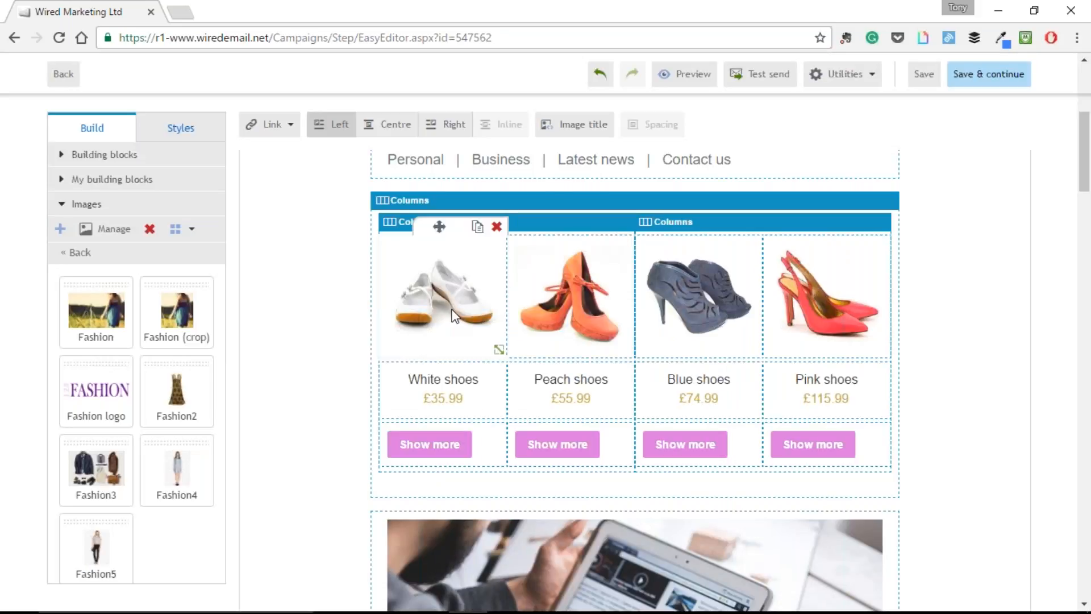
- Preview the campaign with images off to check the white shoes image's new alt text, and close the preview
{"action": "left_click", "coordinate": [696, 79]}
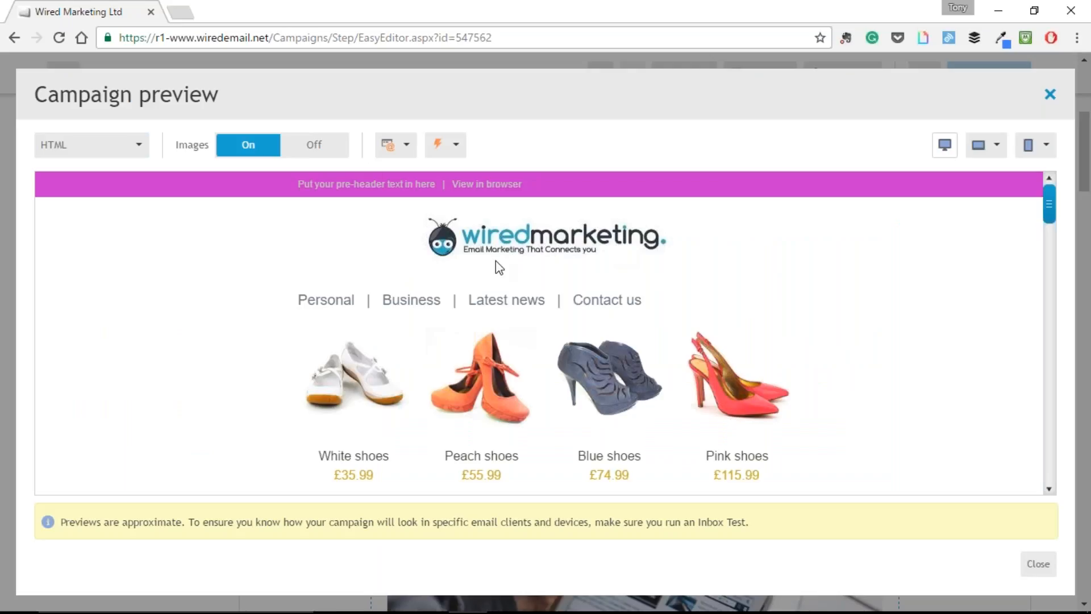
{"action": "left_click", "coordinate": [336, 152]}
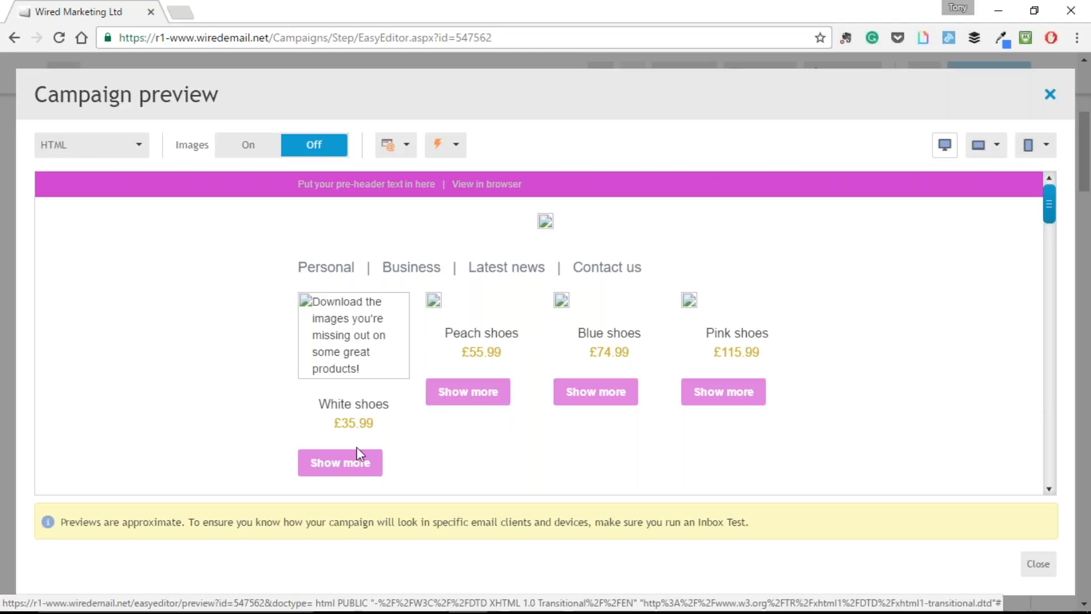
{"action": "scroll", "coordinate": [648, 328], "scroll_direction": "down", "scroll_amount": 2}
{"action": "scroll", "coordinate": [648, 328], "scroll_direction": "down", "scroll_amount": 2}
{"action": "scroll", "coordinate": [648, 327], "scroll_direction": "up", "scroll_amount": 4}
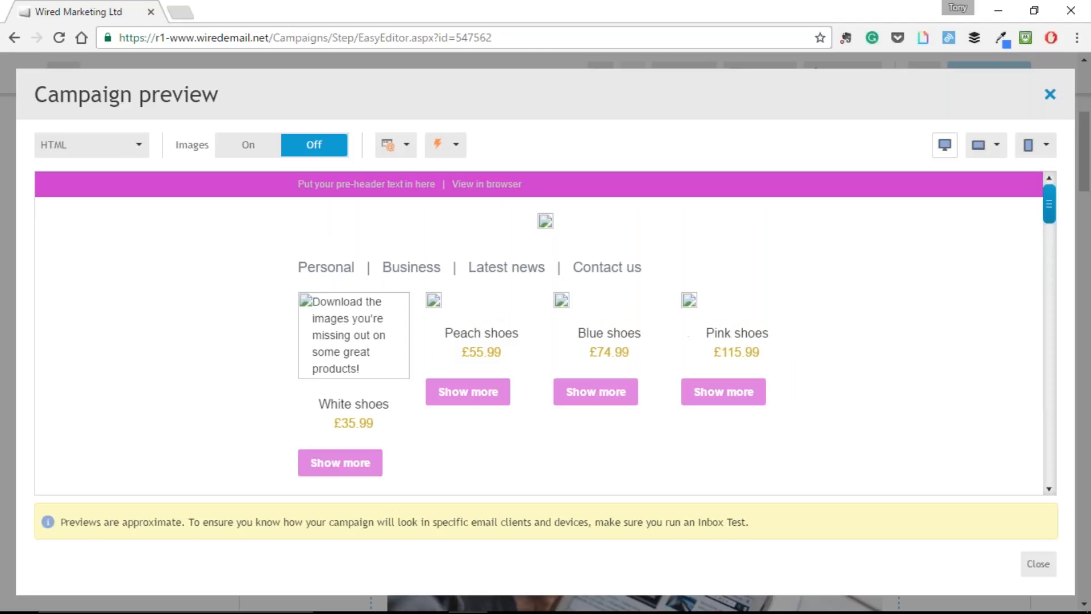
{"action": "left_click", "coordinate": [1050, 94]}
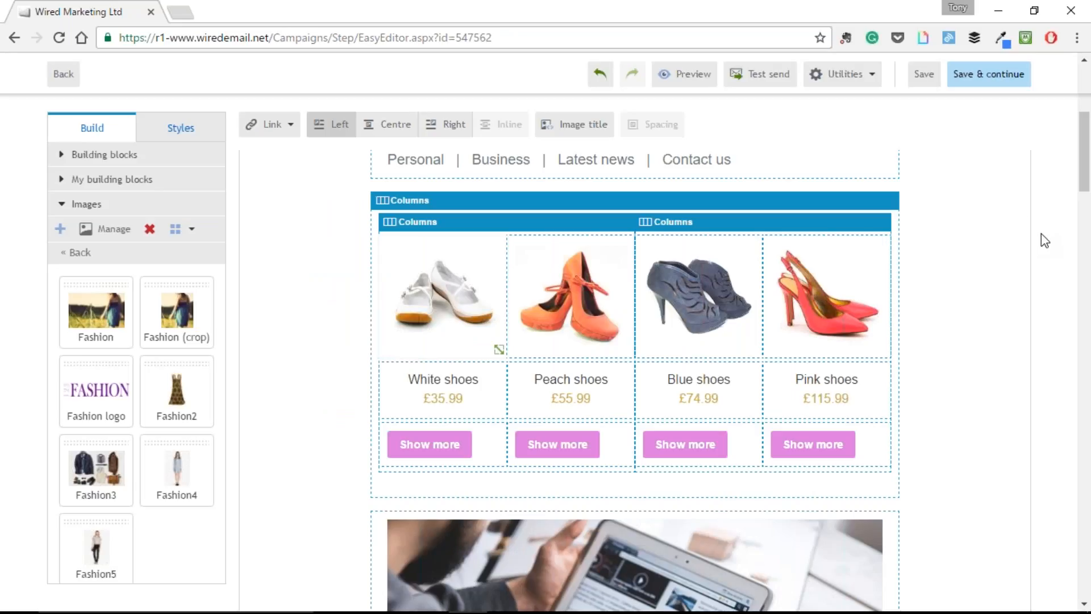
- Replace the white shoes image with the Fashion2 dress, shrunk to about the neighbouring products' height and centred
{"action": "scroll", "coordinate": [1046, 241], "scroll_direction": "up", "scroll_amount": 2}
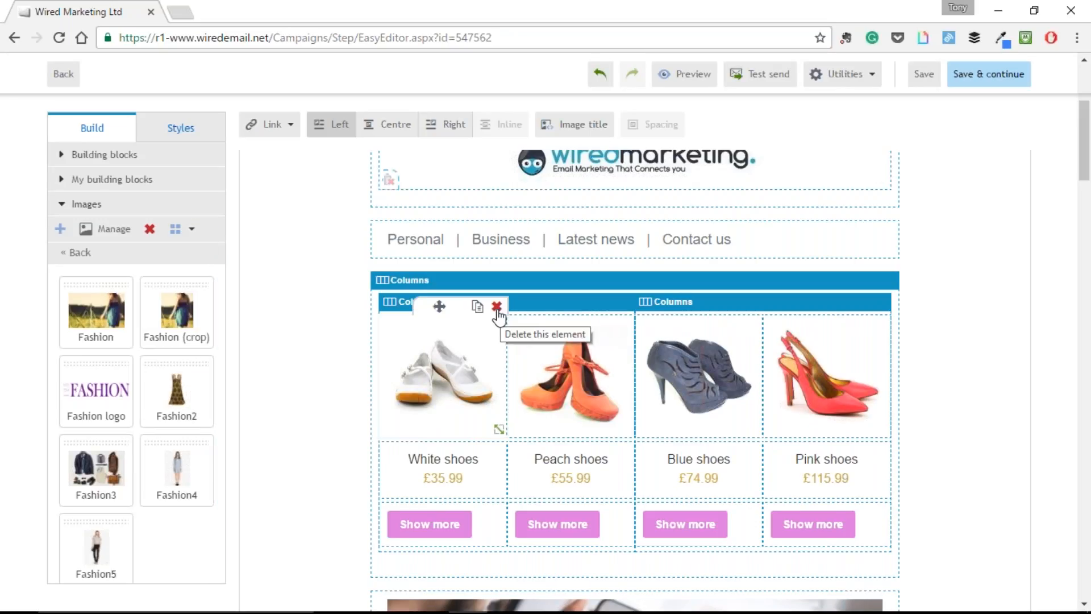
{"action": "left_click_drag", "start_coordinate": [176, 392], "coordinate": [461, 380]}
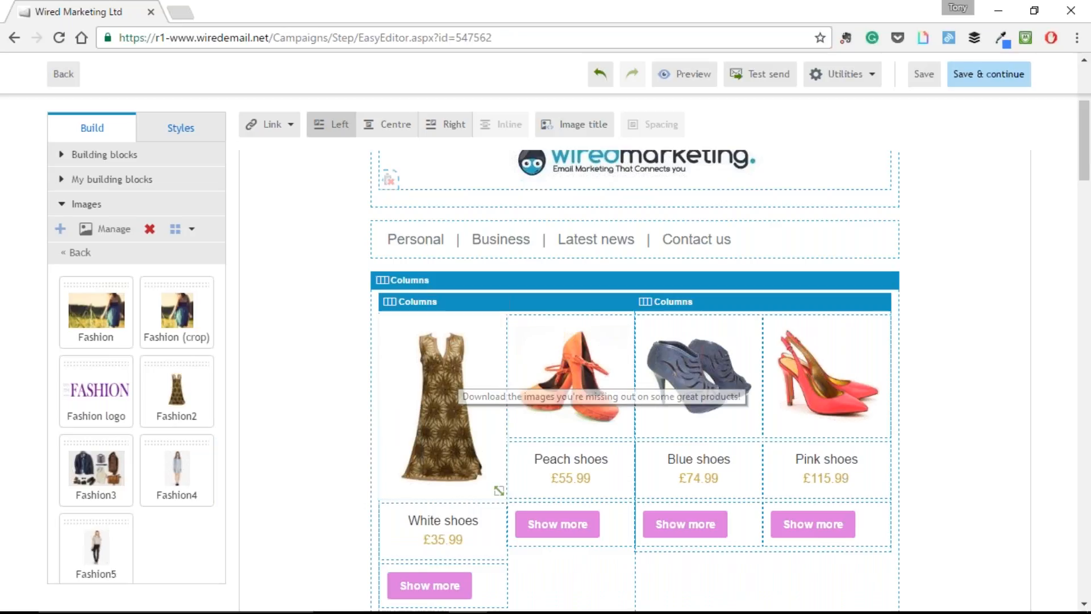
{"action": "left_click_drag", "start_coordinate": [498, 491], "coordinate": [501, 423]}
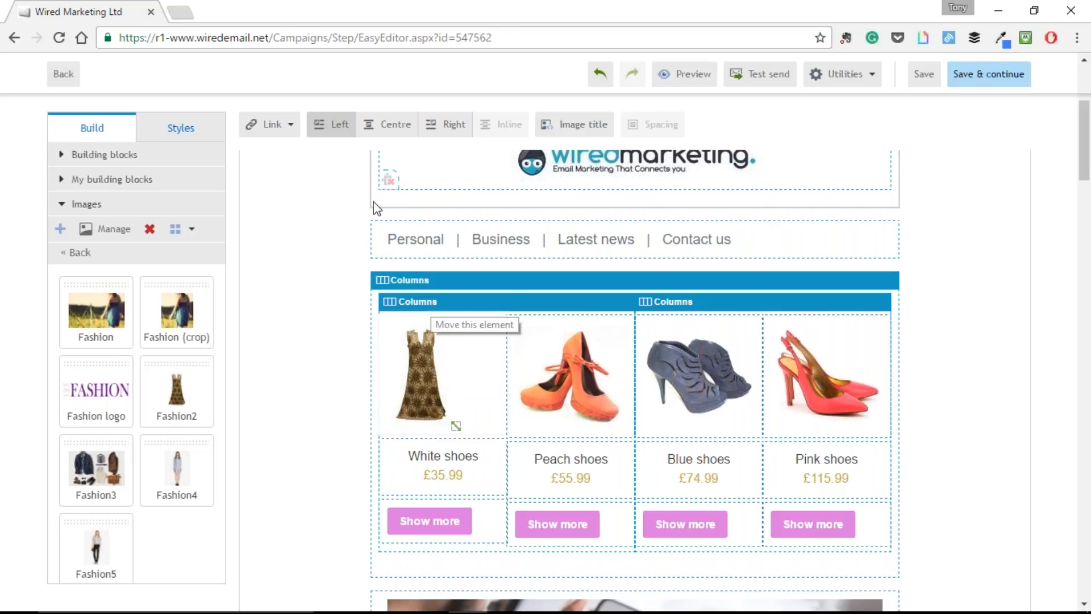
{"action": "left_click", "coordinate": [389, 127]}
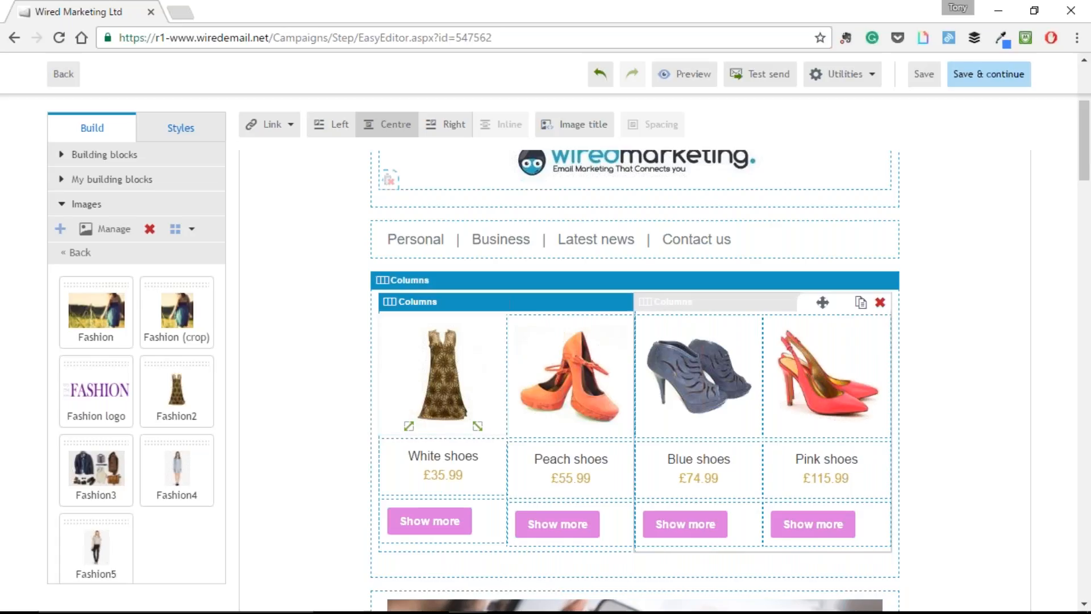
- Compare the campaign preview with images on and off to check the dress image's alt text, and close it
{"action": "left_click", "coordinate": [685, 73]}
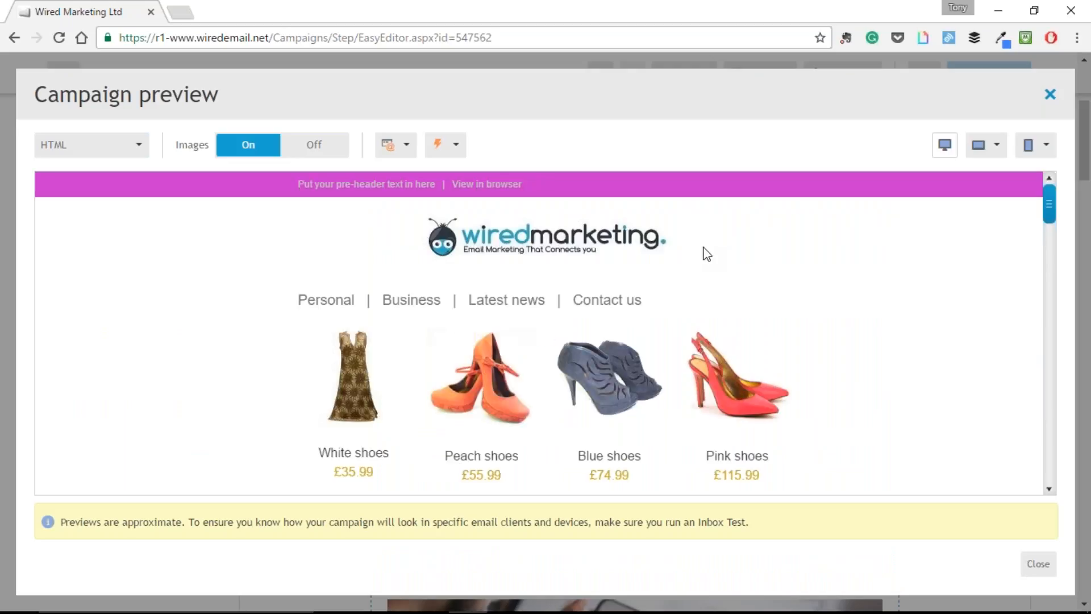
{"action": "left_click", "coordinate": [328, 149]}
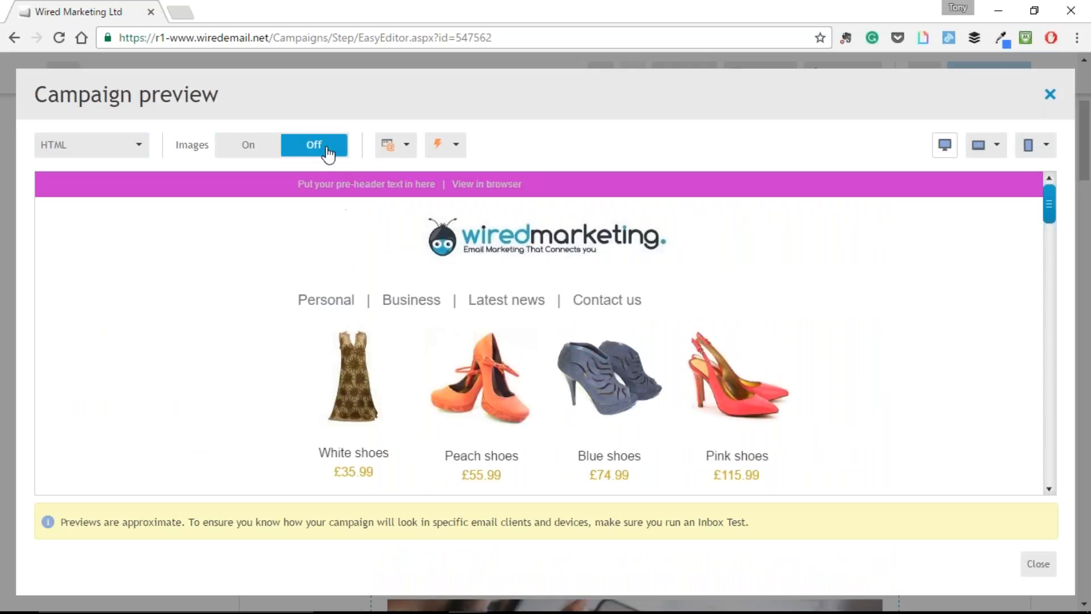
{"action": "left_click", "coordinate": [252, 156]}
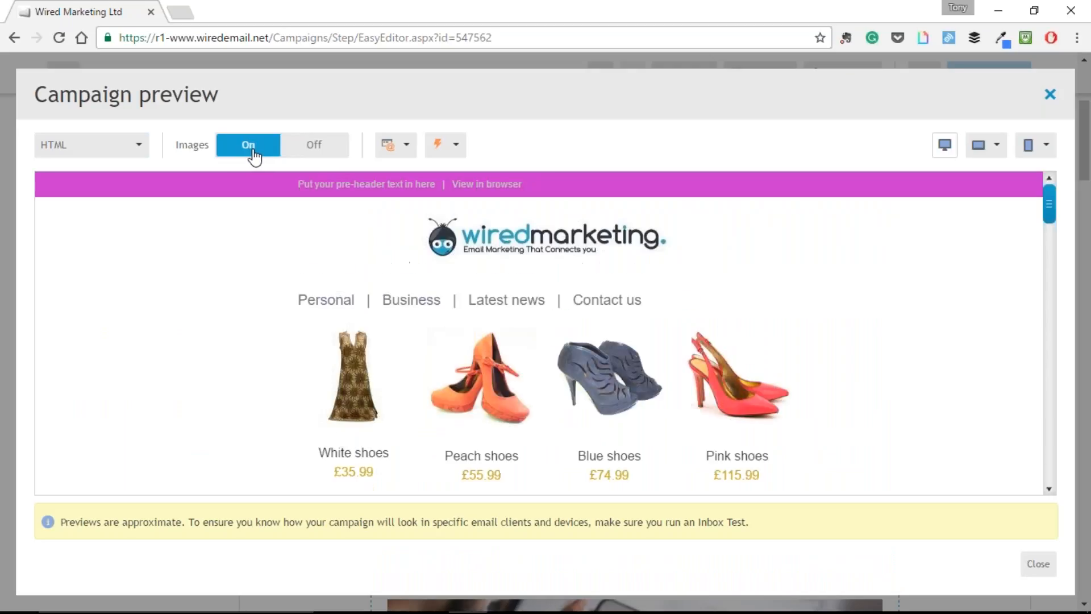
{"action": "left_click", "coordinate": [315, 150]}
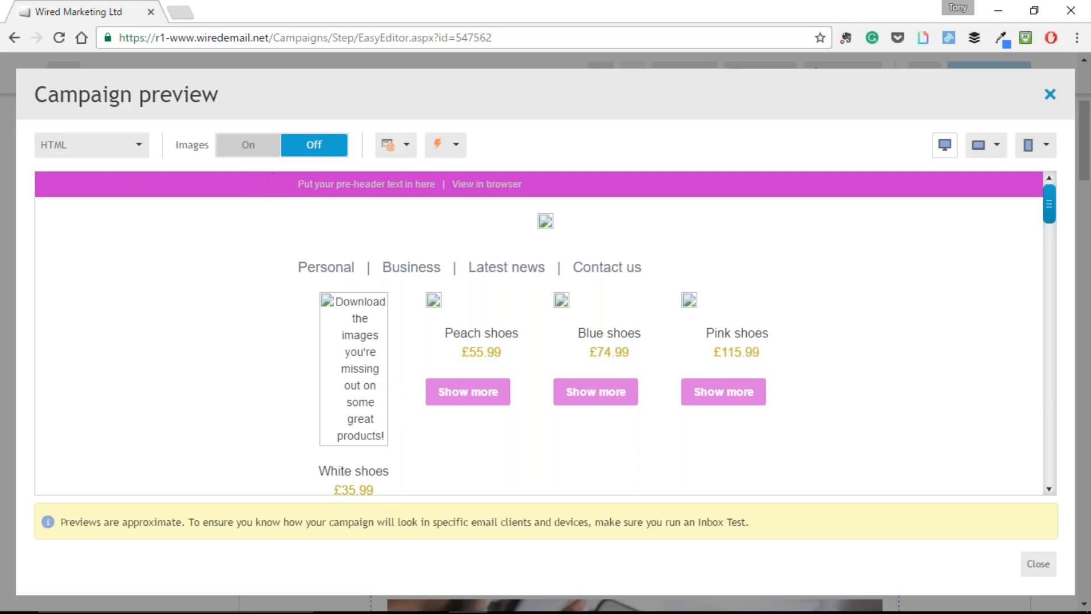
{"action": "left_click", "coordinate": [260, 147]}
{"action": "left_click", "coordinate": [283, 152]}
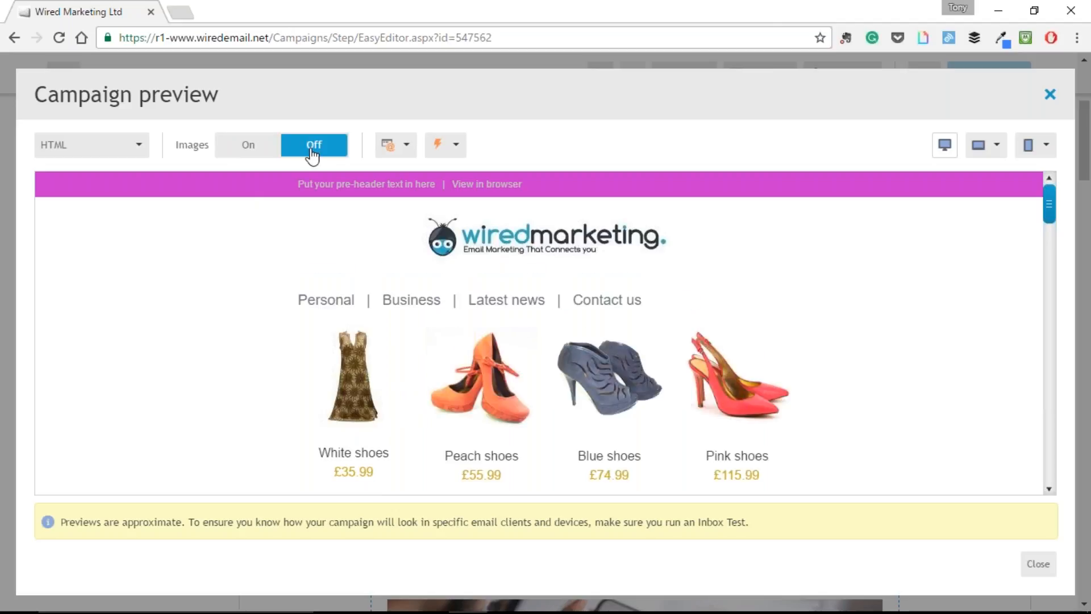
{"action": "left_click", "coordinate": [259, 151]}
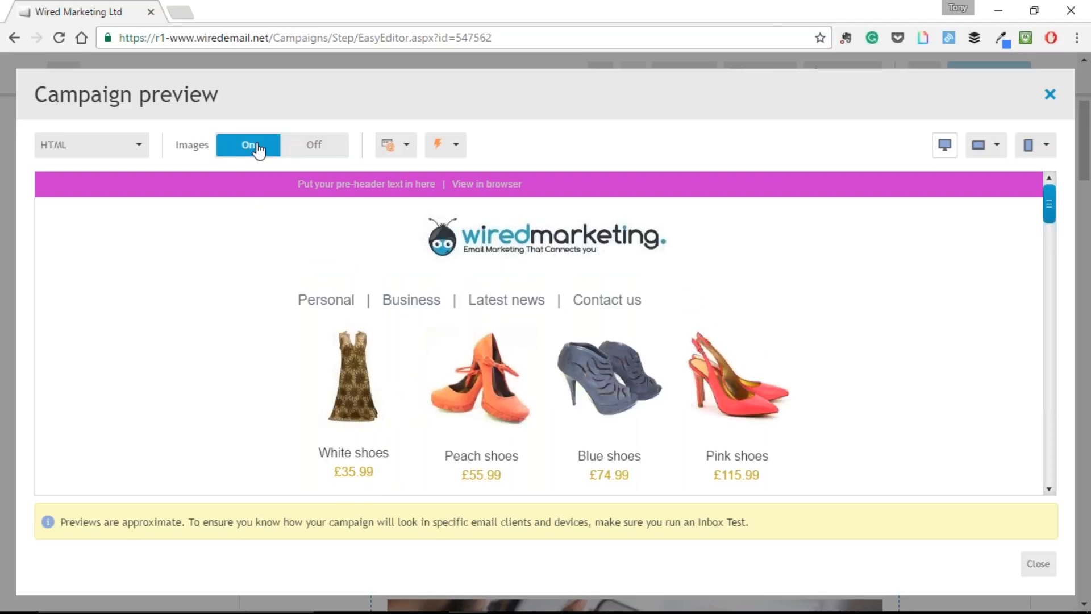
{"action": "left_click", "coordinate": [1050, 95]}
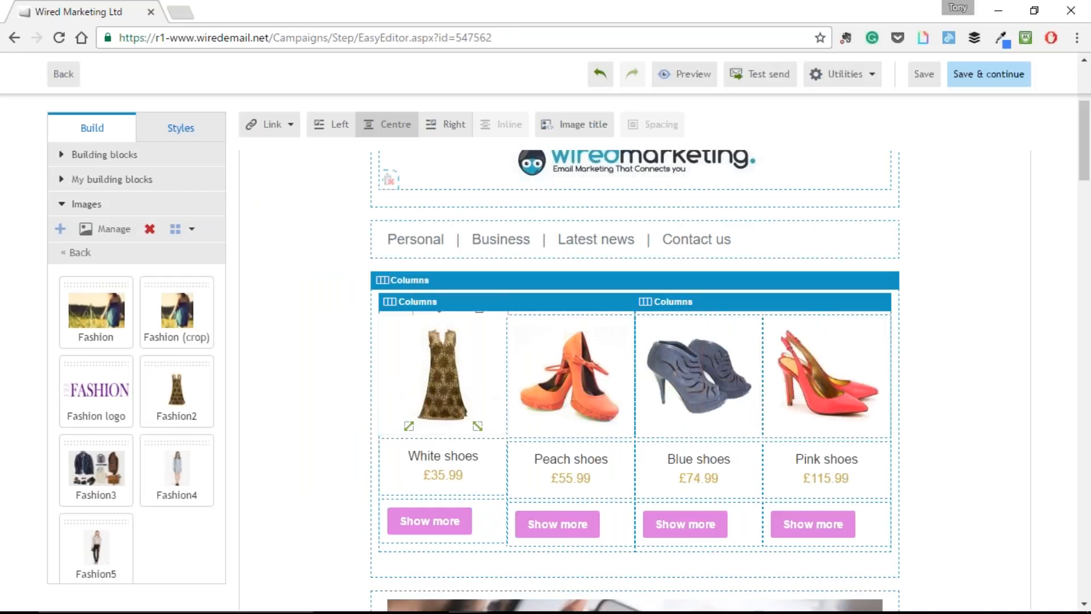
- Undo the dress image's centring, resizing and placement to restore the white shoes image
{"action": "left_click", "coordinate": [603, 75]}
{"action": "left_click", "coordinate": [603, 76]}
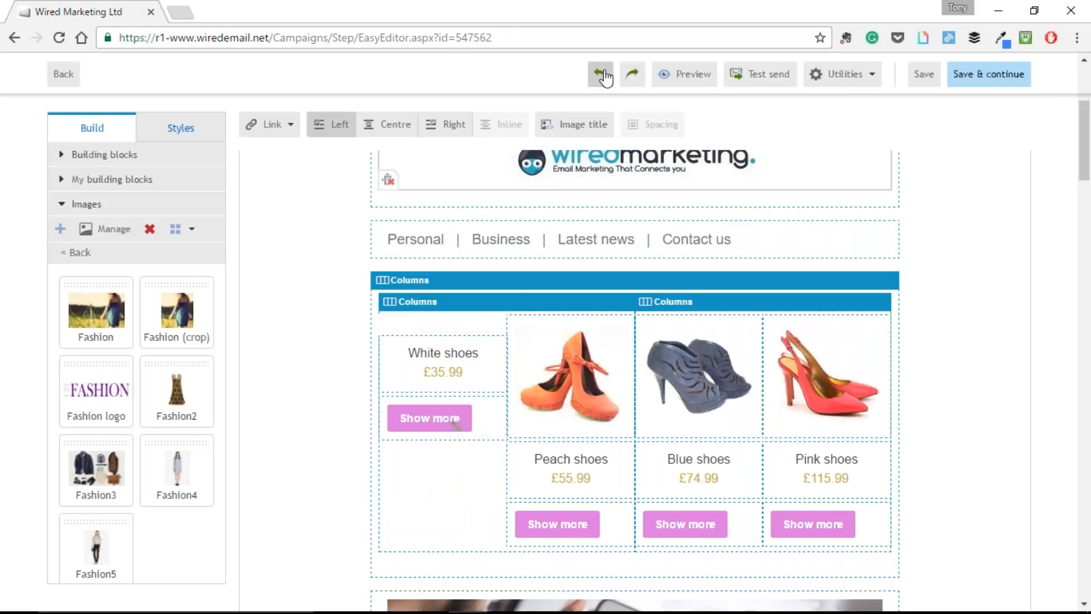
{"action": "left_click", "coordinate": [602, 75]}
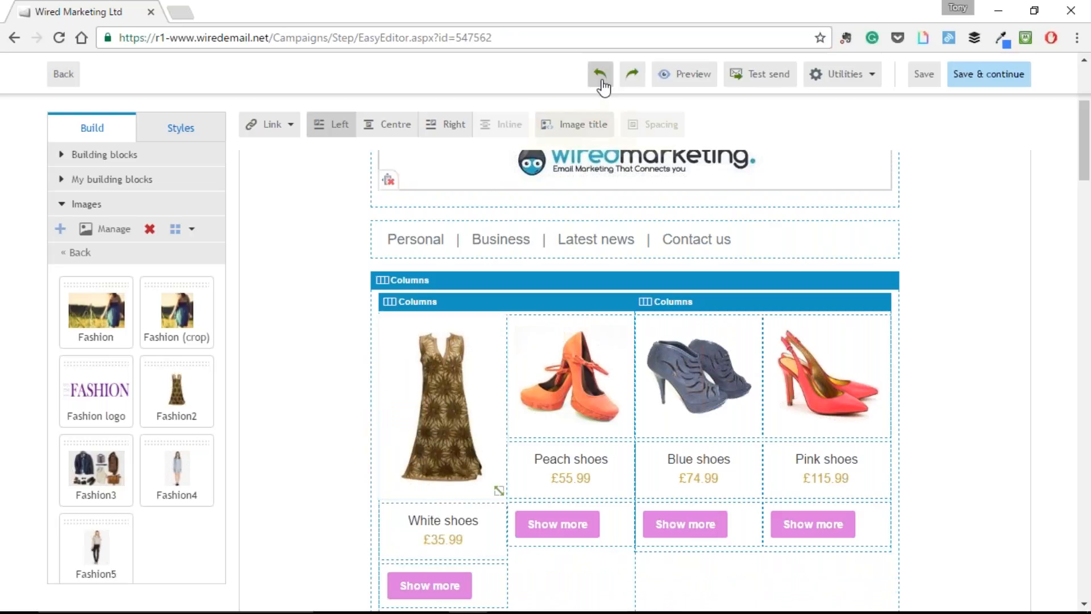
{"action": "left_click", "coordinate": [602, 80]}
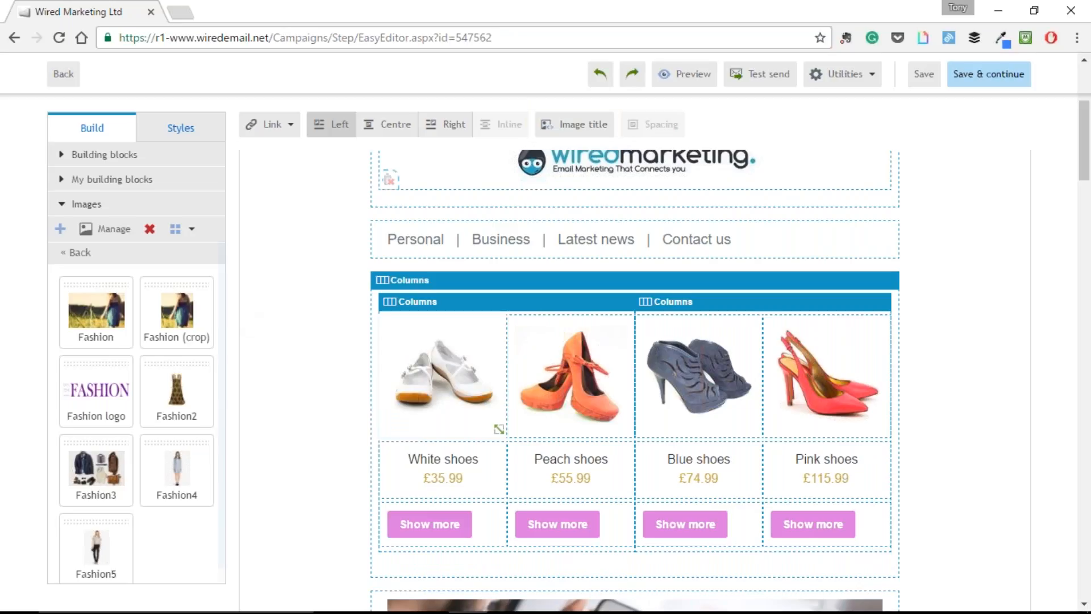
- Insert the animated Giphy target image from the main image folder between the navigation links and product columns, and centre it
{"action": "scroll", "coordinate": [114, 261], "scroll_direction": "down", "scroll_amount": 1}
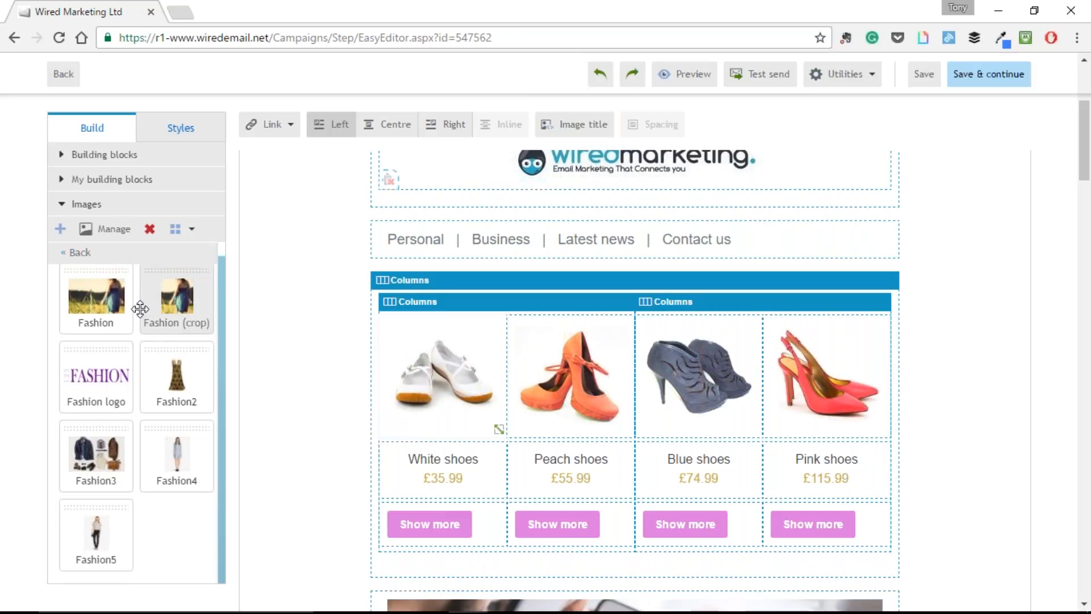
{"action": "scroll", "coordinate": [113, 348], "scroll_direction": "up", "scroll_amount": 1}
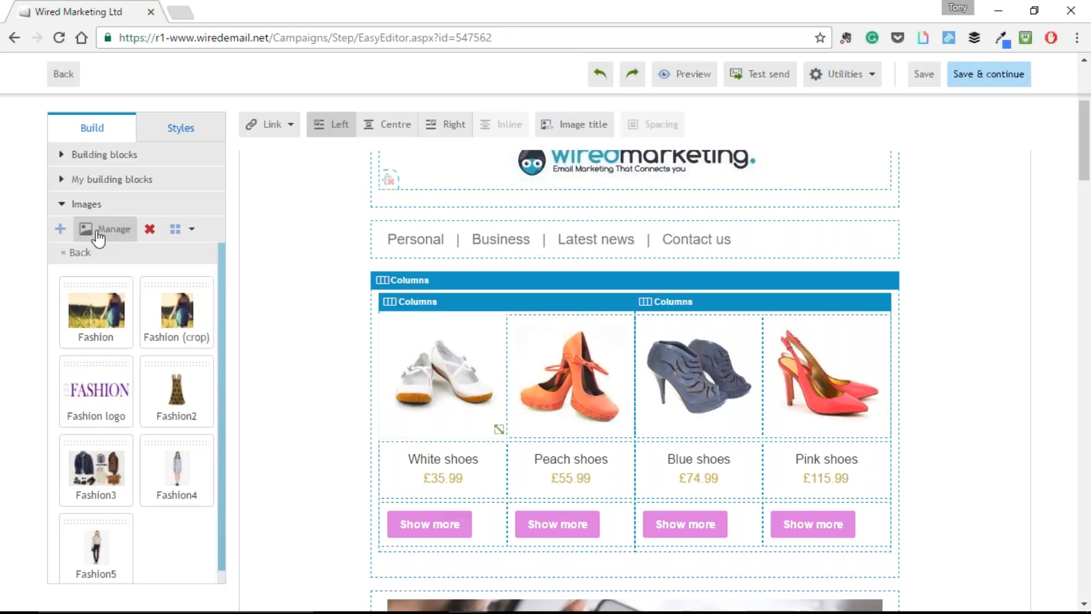
{"action": "left_click", "coordinate": [80, 252]}
{"action": "scroll", "coordinate": [169, 338], "scroll_direction": "down", "scroll_amount": 9}
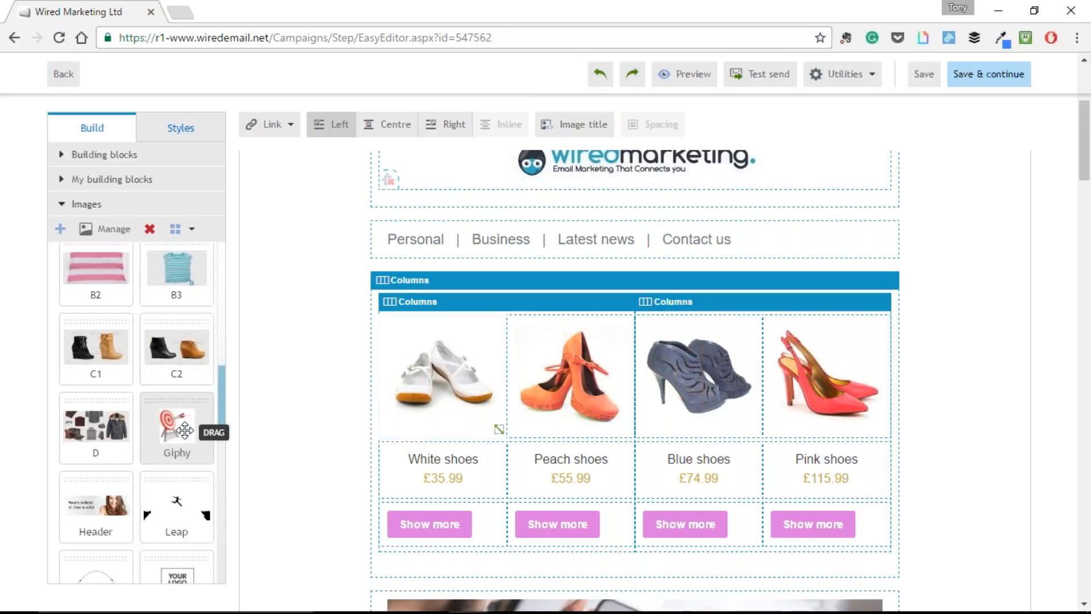
{"action": "left_click_drag", "start_coordinate": [185, 433], "coordinate": [575, 270]}
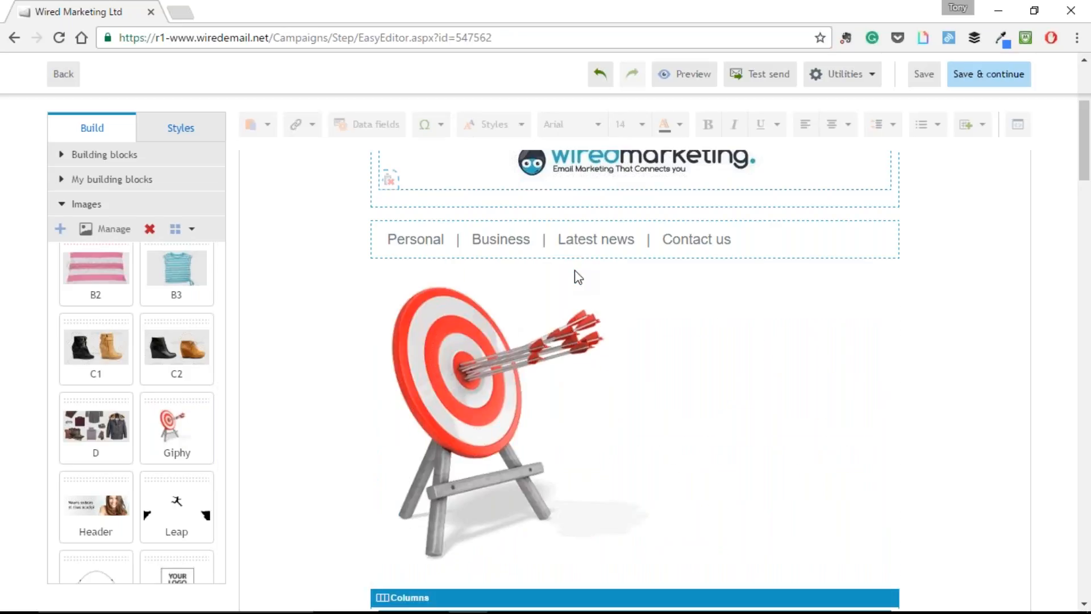
{"action": "left_click", "coordinate": [482, 322]}
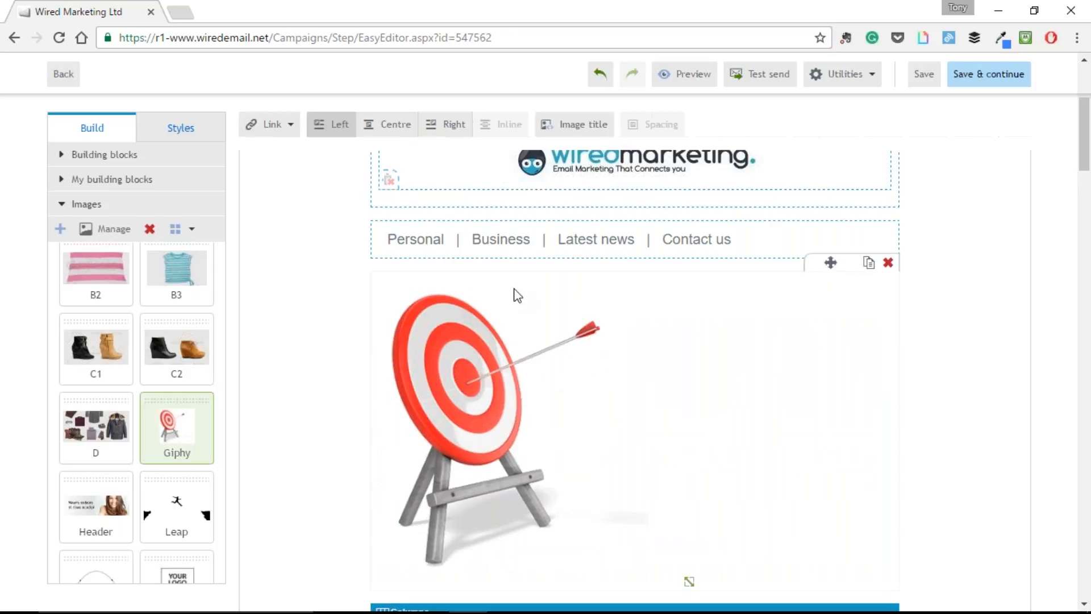
{"action": "left_click", "coordinate": [389, 125]}
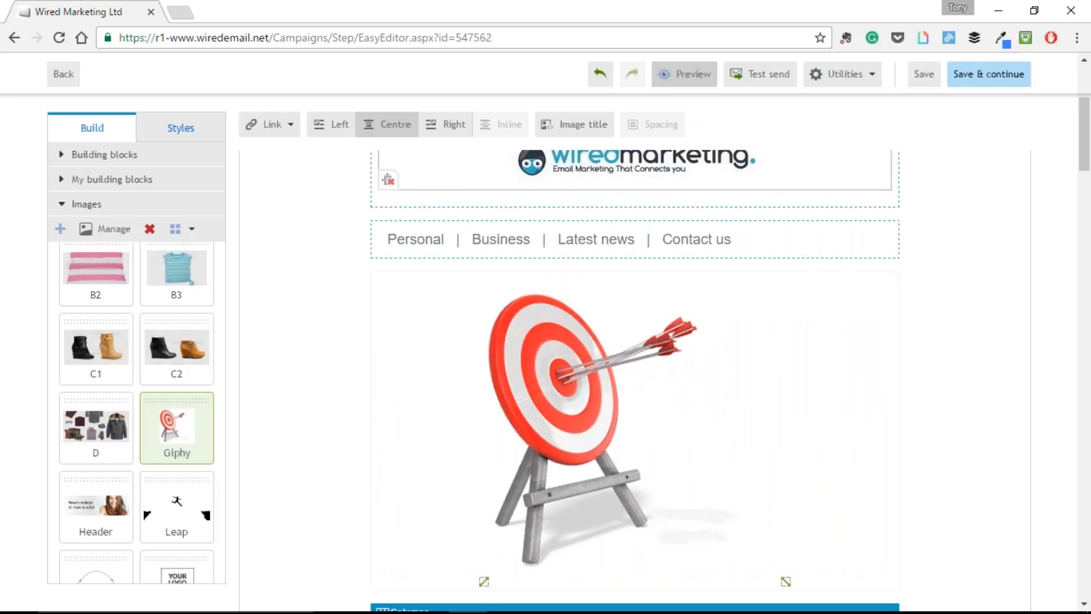
- Preview the campaign with images on to check the animated target image, and close the preview
{"action": "left_click", "coordinate": [693, 76]}
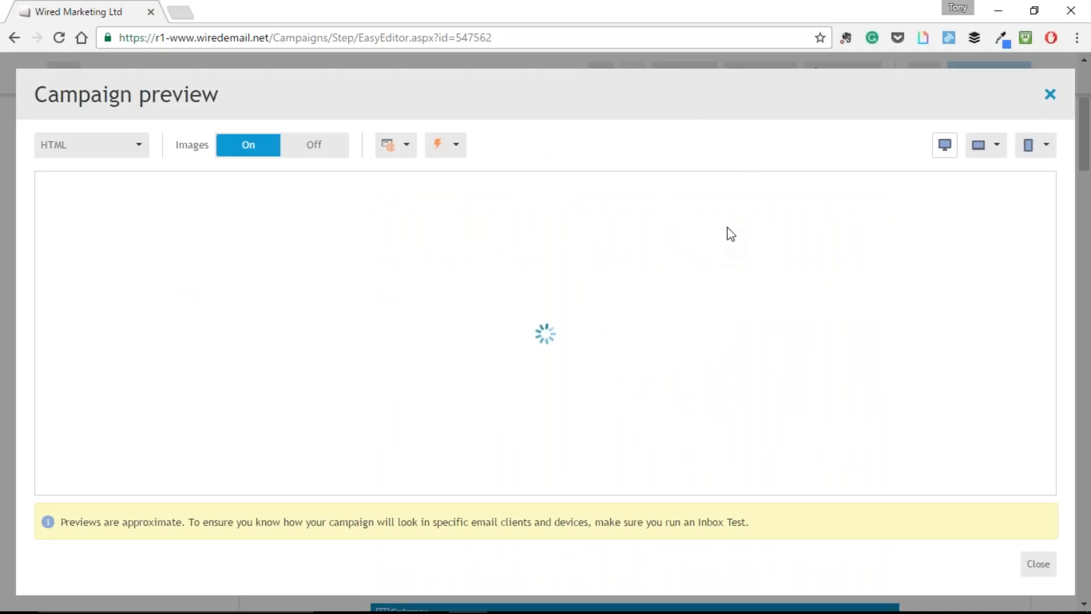
{"action": "scroll", "coordinate": [728, 228], "scroll_direction": "down", "scroll_amount": 1}
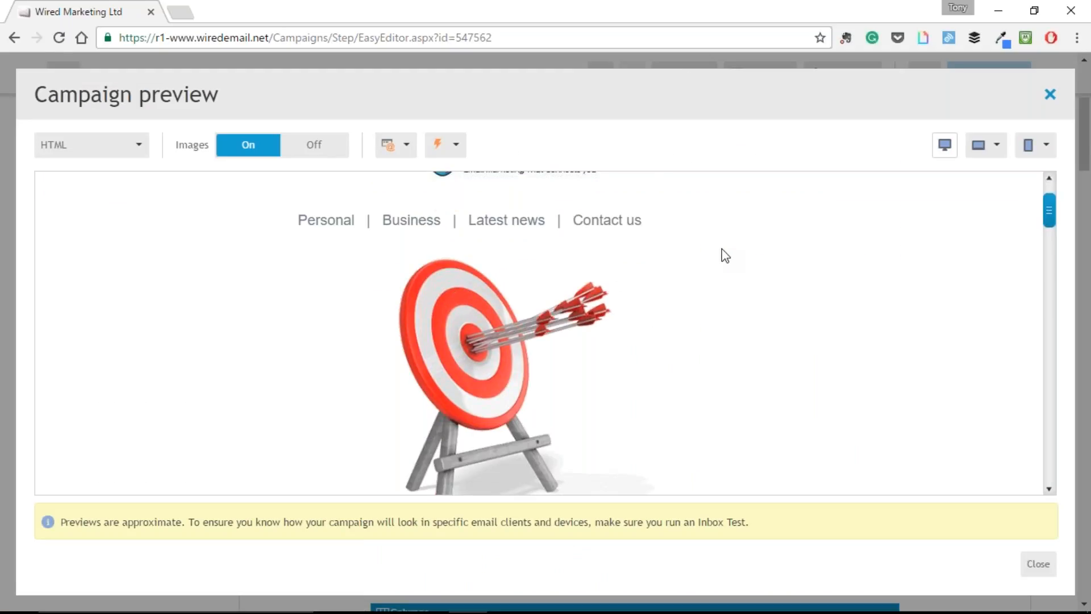
{"action": "scroll", "coordinate": [723, 254], "scroll_direction": "down", "scroll_amount": 1}
{"action": "scroll", "coordinate": [722, 254], "scroll_direction": "up", "scroll_amount": 3}
{"action": "left_click", "coordinate": [1051, 95]}
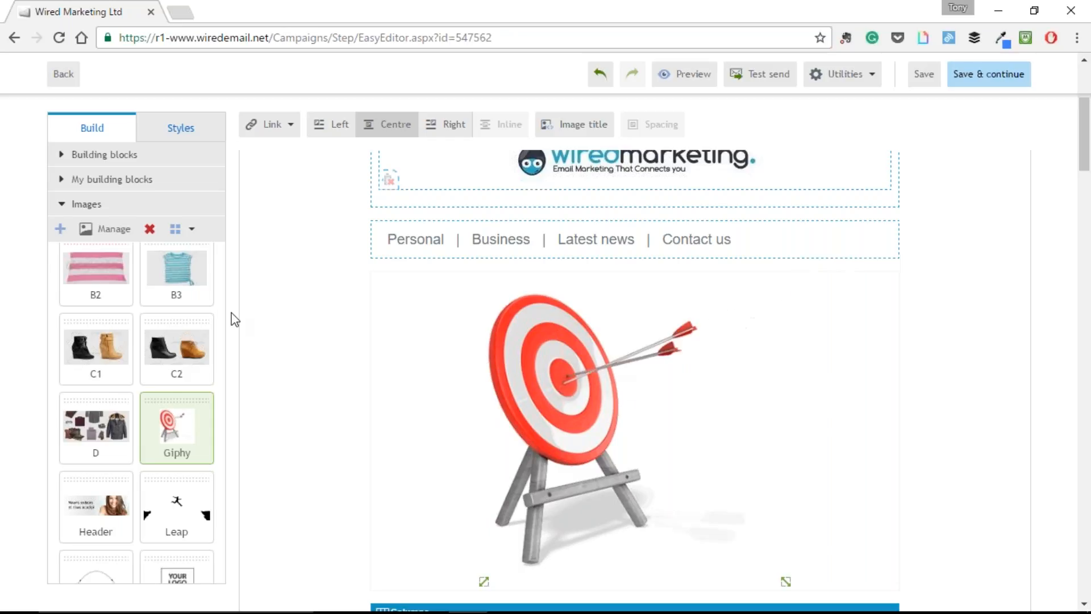
- Open RetailPicture1 from the image manager in the photo editor to look at its editing tools, and close the image manager
{"action": "left_click", "coordinate": [122, 232]}
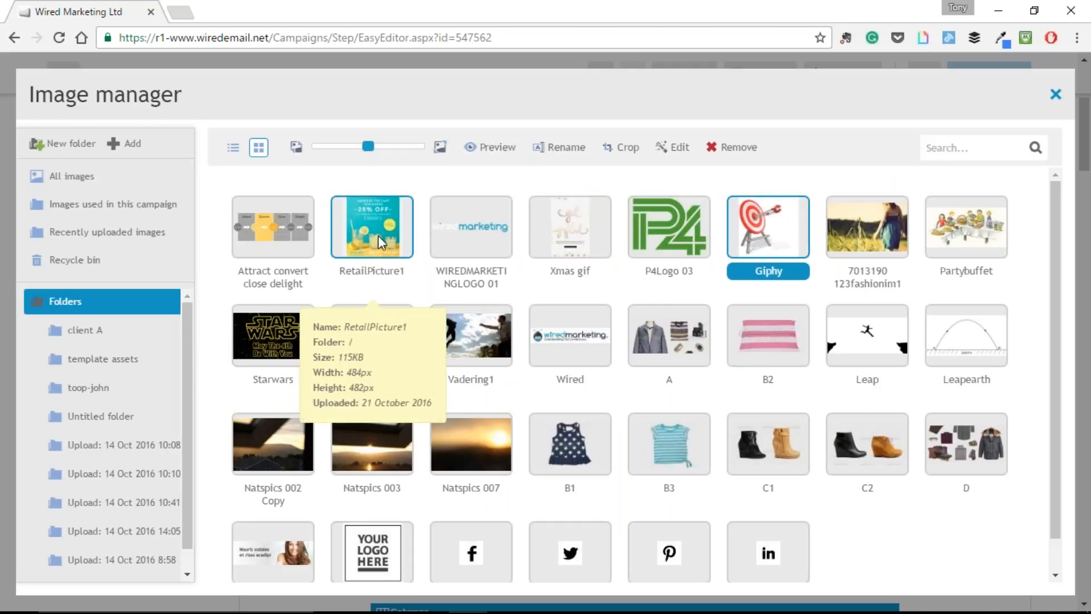
{"action": "left_click", "coordinate": [353, 220]}
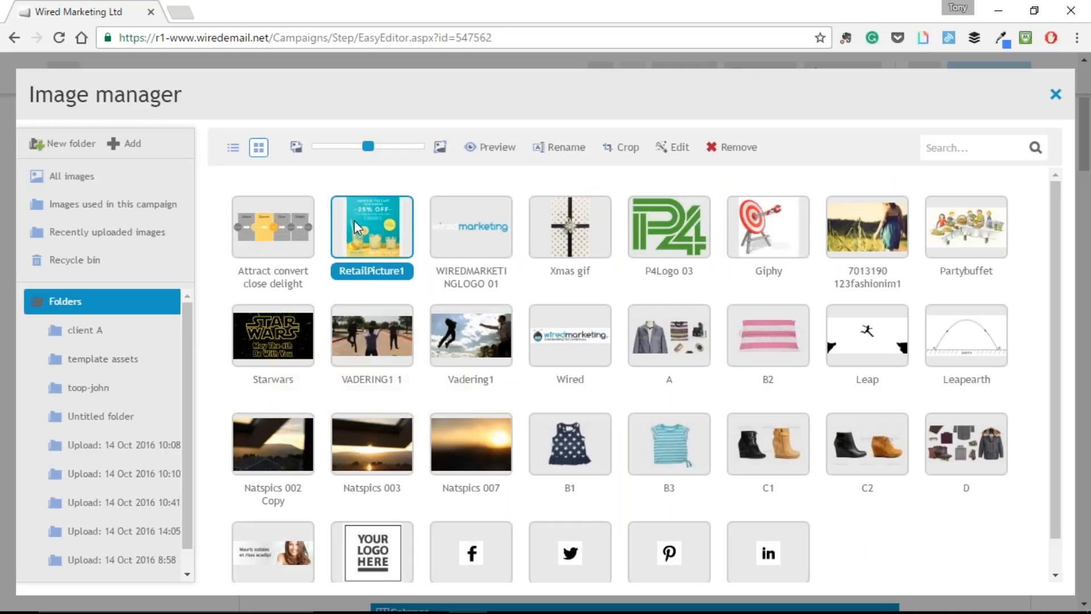
{"action": "double_click", "coordinate": [367, 221]}
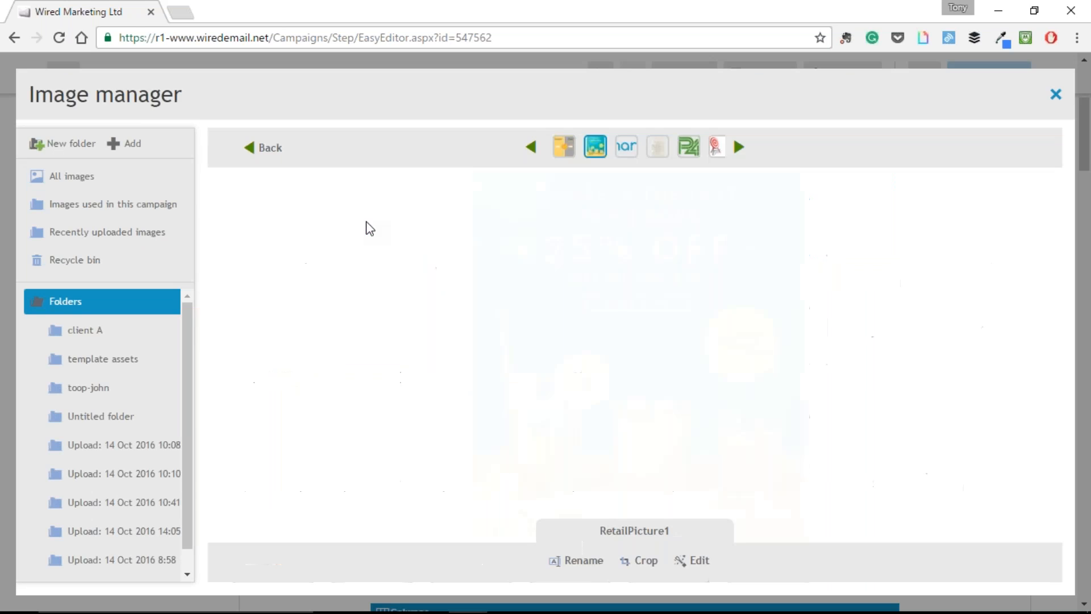
{"action": "left_click", "coordinate": [694, 559]}
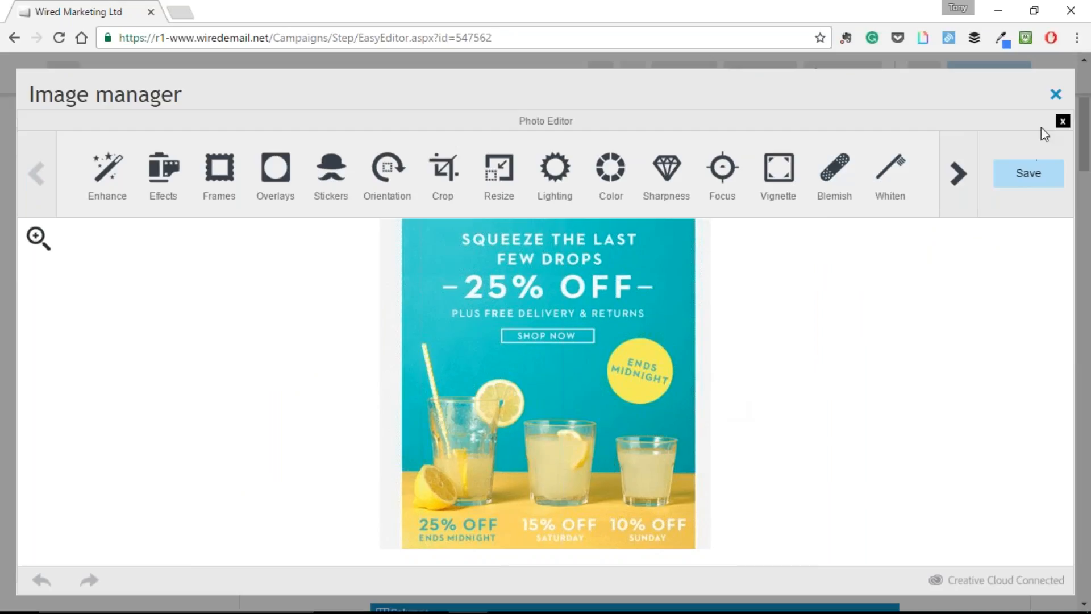
{"action": "left_click", "coordinate": [1056, 95]}
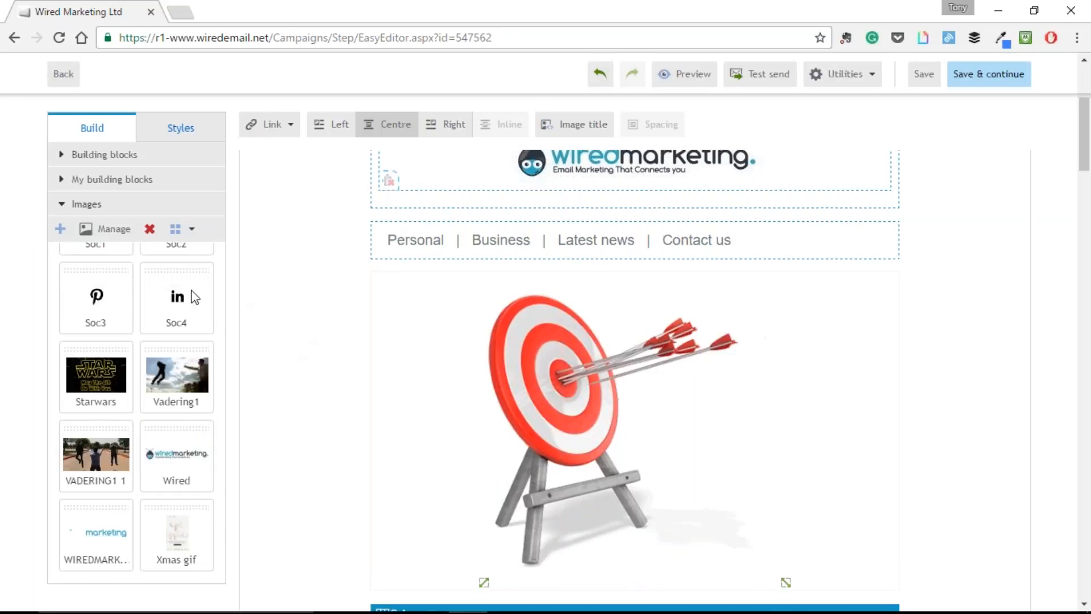
- Insert a video building block between the Wired Marketing logo and the navigation links
{"action": "scroll", "coordinate": [249, 297], "scroll_direction": "up", "scroll_amount": 4}
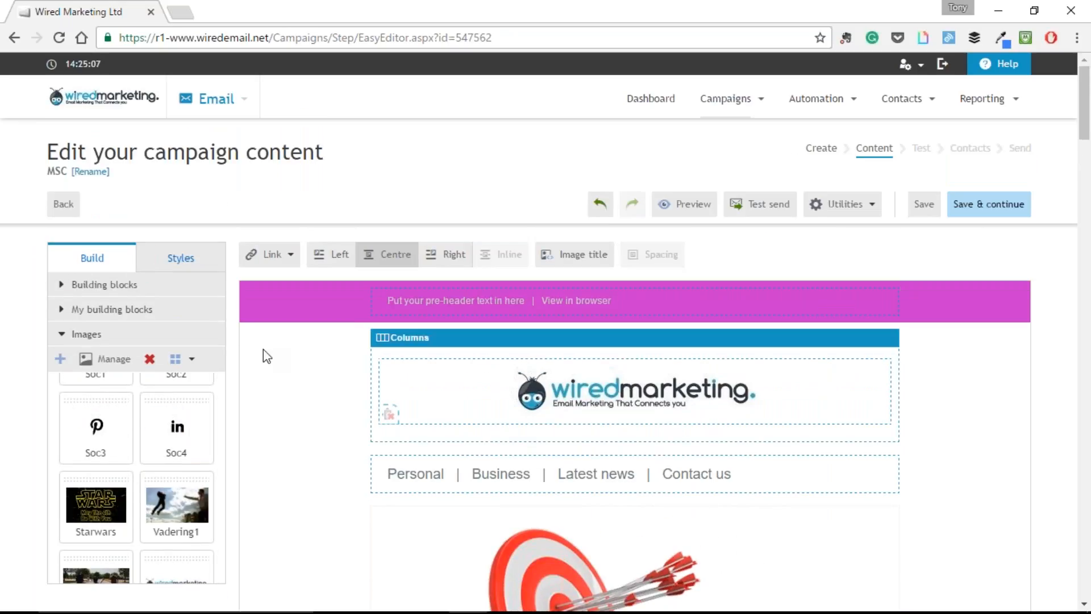
{"action": "left_click", "coordinate": [116, 286]}
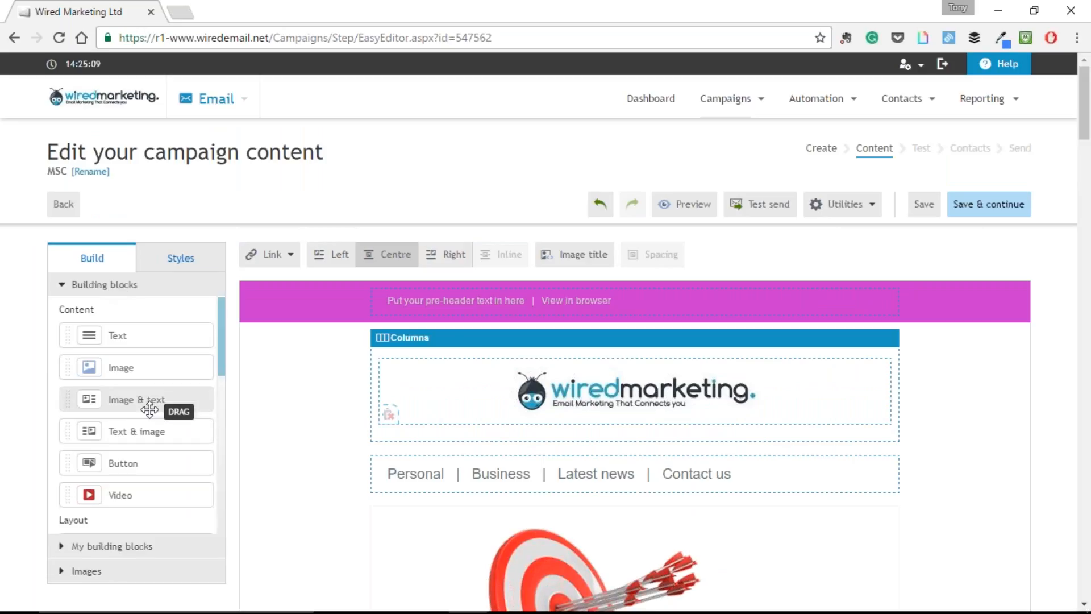
{"action": "left_click_drag", "start_coordinate": [129, 494], "coordinate": [534, 463]}
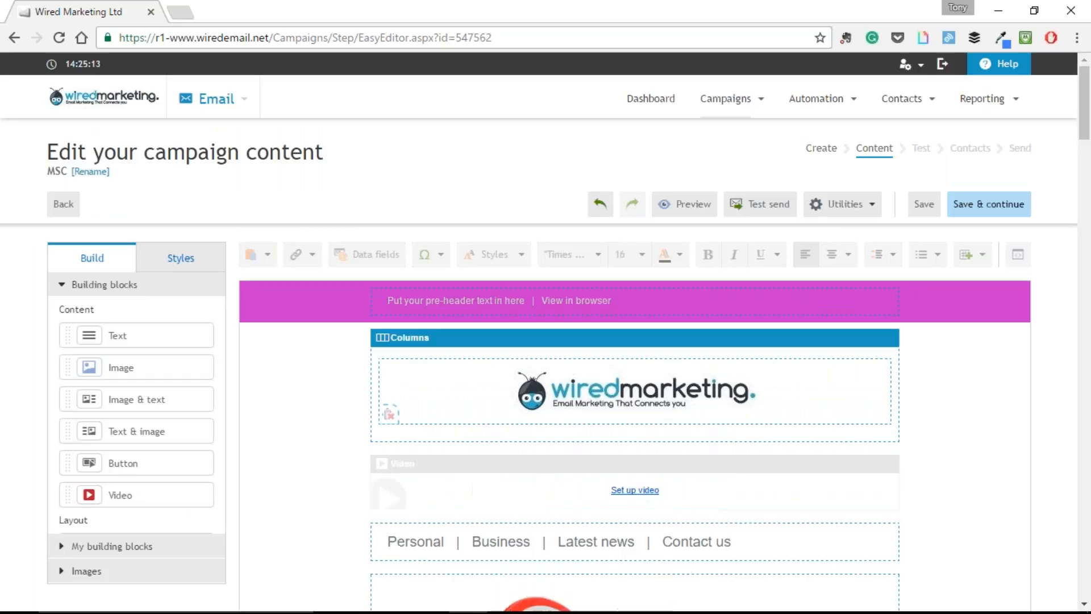
- Delete the animated target image below the navigation links
{"action": "scroll", "coordinate": [334, 442], "scroll_direction": "down", "scroll_amount": 1}
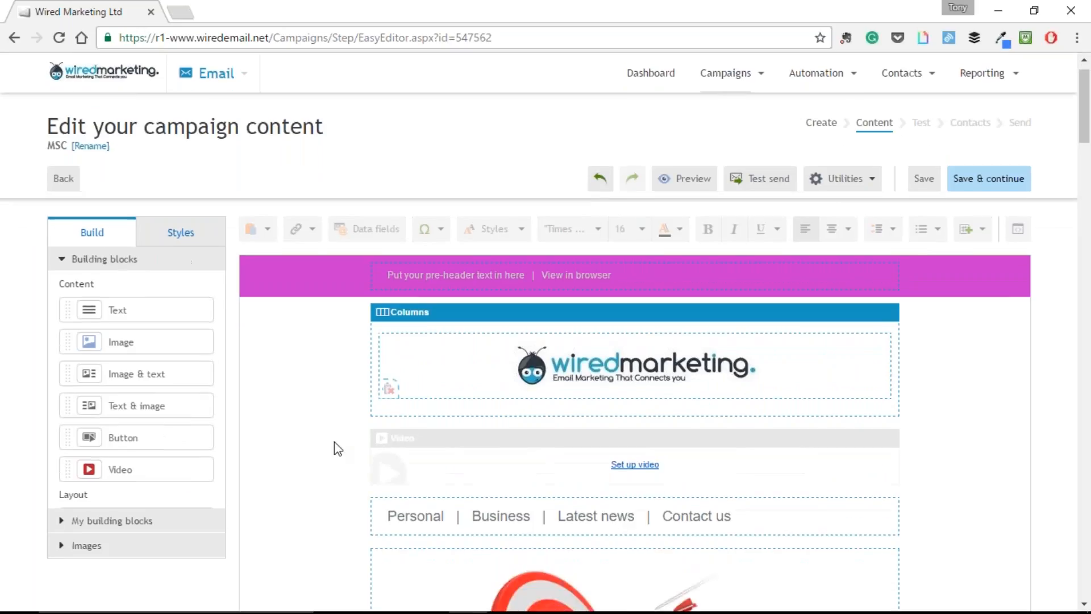
{"action": "scroll", "coordinate": [334, 441], "scroll_direction": "down", "scroll_amount": 2}
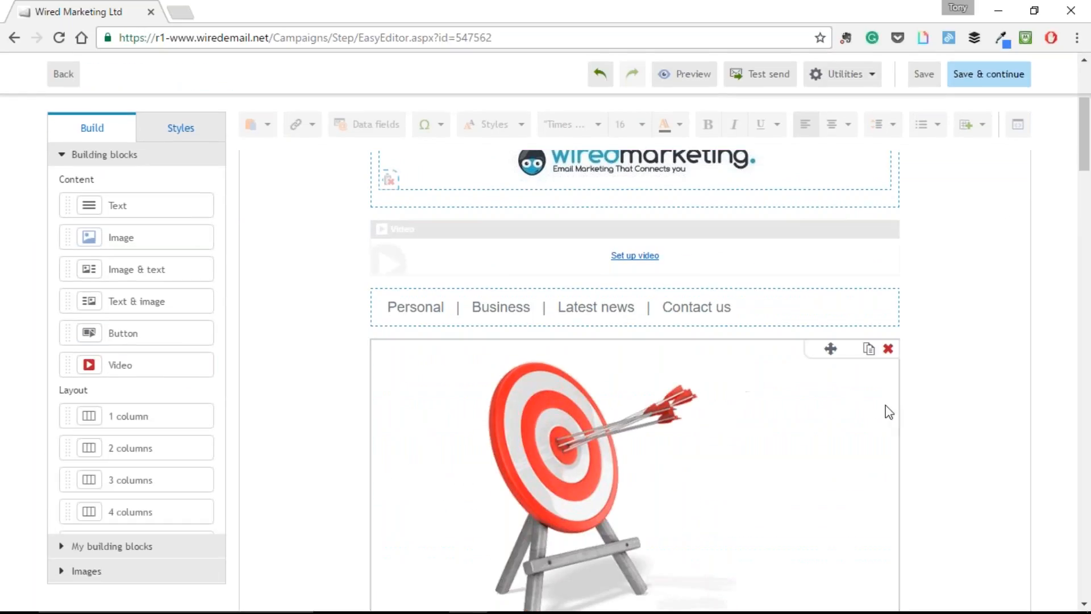
{"action": "left_click", "coordinate": [888, 348]}
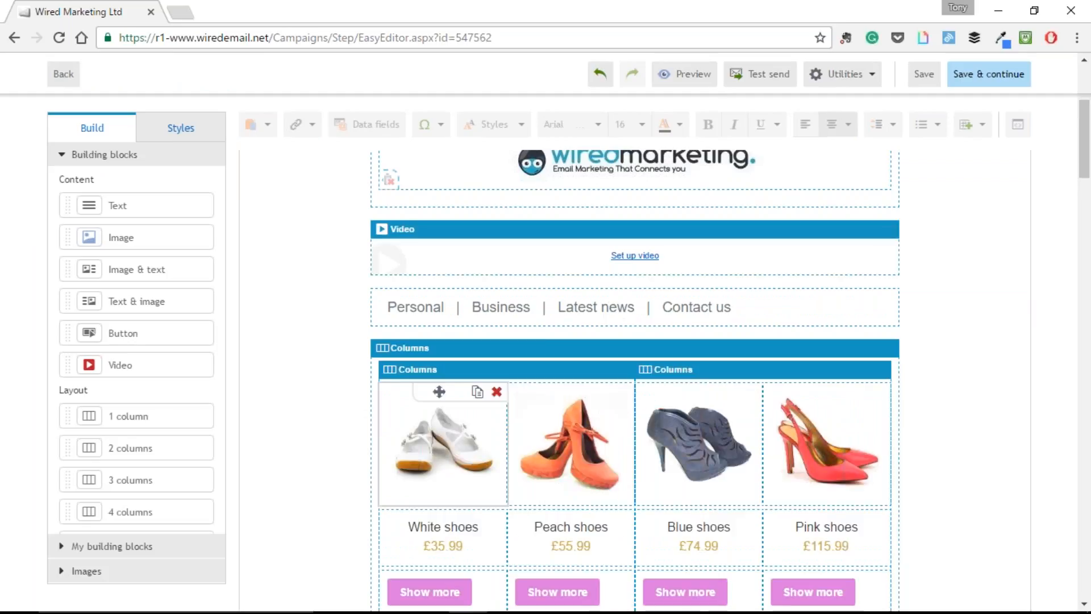
- Open the setup of the empty video block above the navigation links, ready for its video URL
{"action": "scroll", "coordinate": [977, 482], "scroll_direction": "down", "scroll_amount": 5}
{"action": "scroll", "coordinate": [977, 482], "scroll_direction": "up", "scroll_amount": 3}
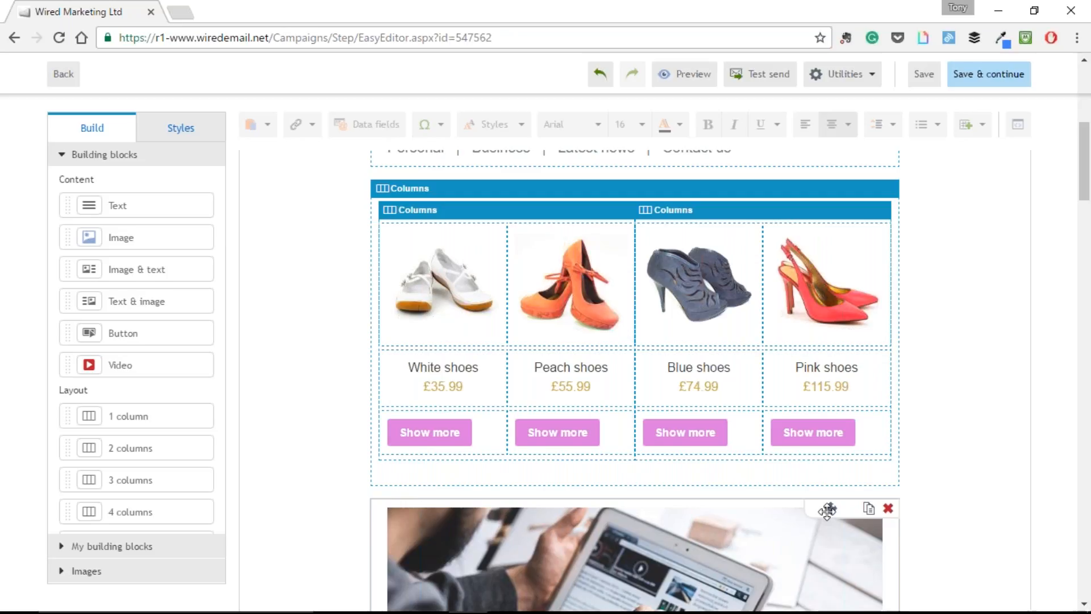
{"action": "scroll", "coordinate": [940, 482], "scroll_direction": "up", "scroll_amount": 1}
{"action": "scroll", "coordinate": [943, 489], "scroll_direction": "up", "scroll_amount": 5}
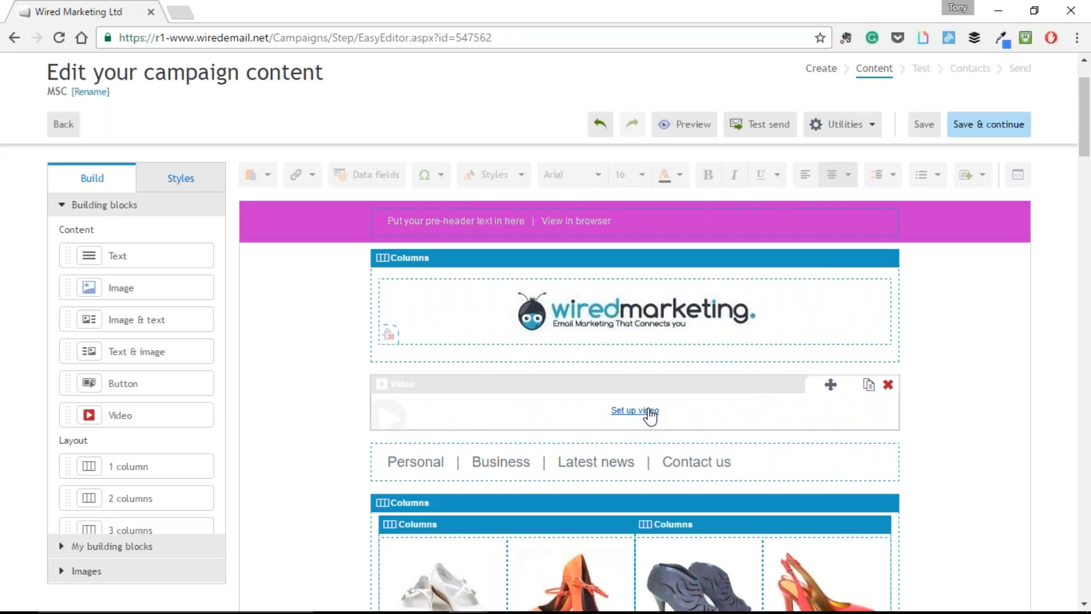
{"action": "left_click", "coordinate": [649, 410]}
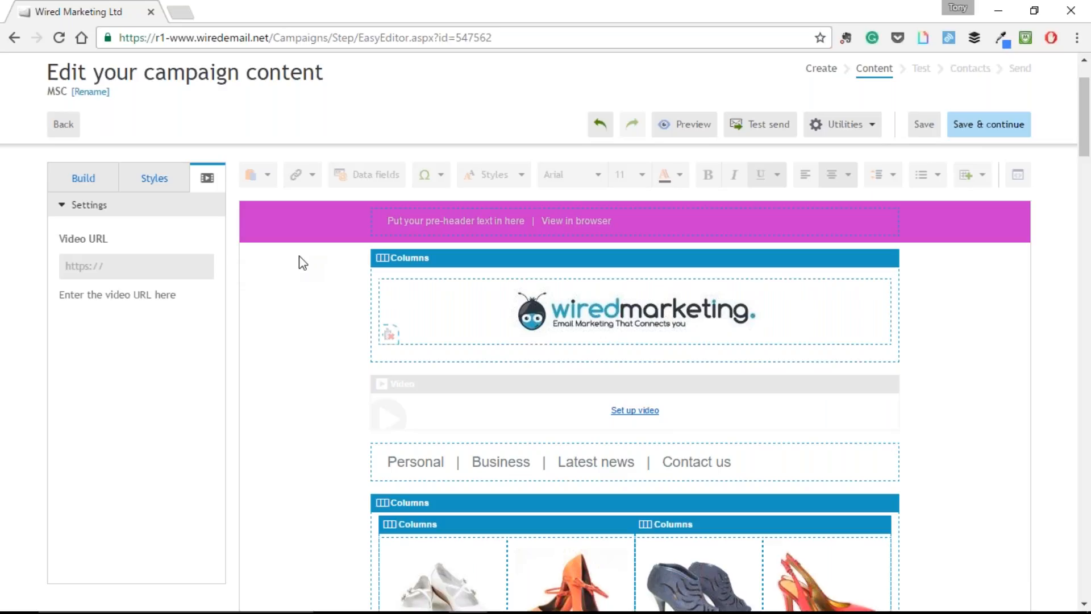
{"action": "mouse_move", "coordinate": [599, 409]}
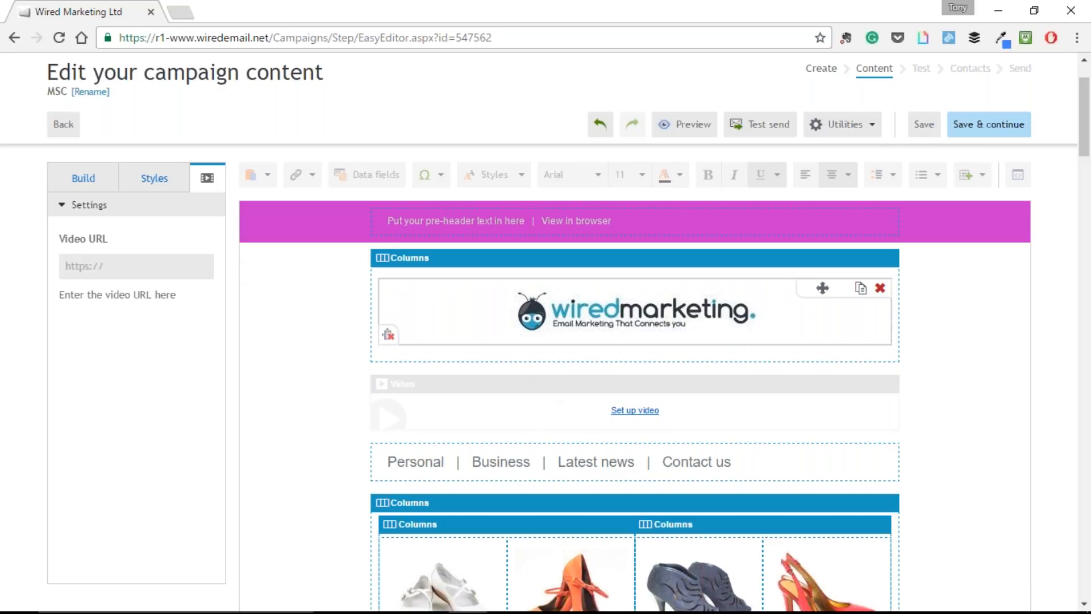
{"action": "left_click", "coordinate": [108, 266]}
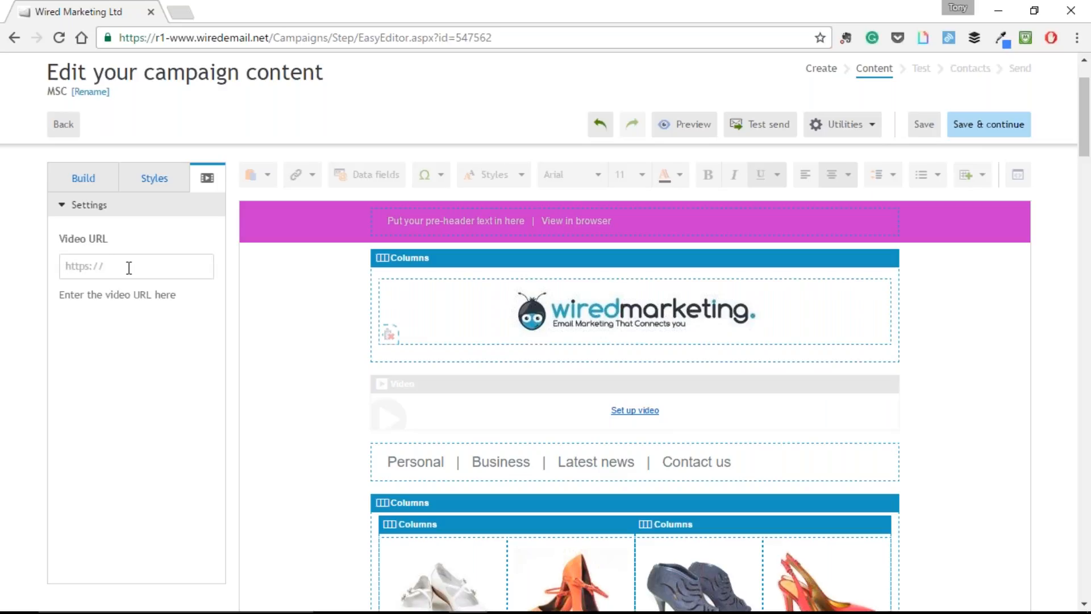
{"action": "key", "text": "super+Tab"}
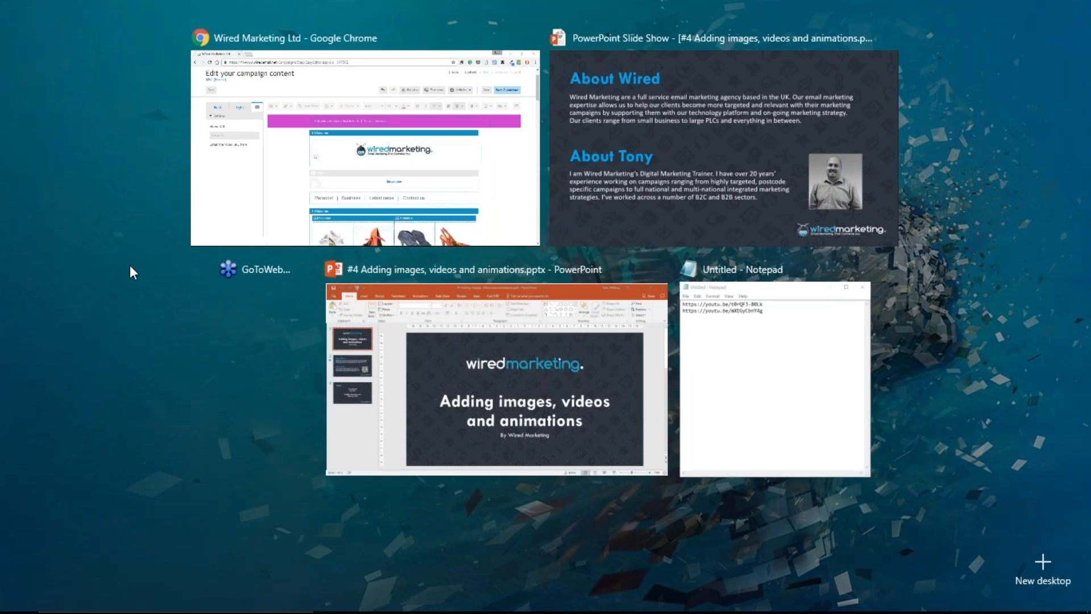
{"action": "key", "text": "Escape"}
{"action": "key", "text": "super+Tab"}
{"action": "left_click", "coordinate": [758, 359]}
{"action": "left_click_drag", "start_coordinate": [681, 85], "coordinate": [490, 85]}
{"action": "key", "text": "ctrl+c"}
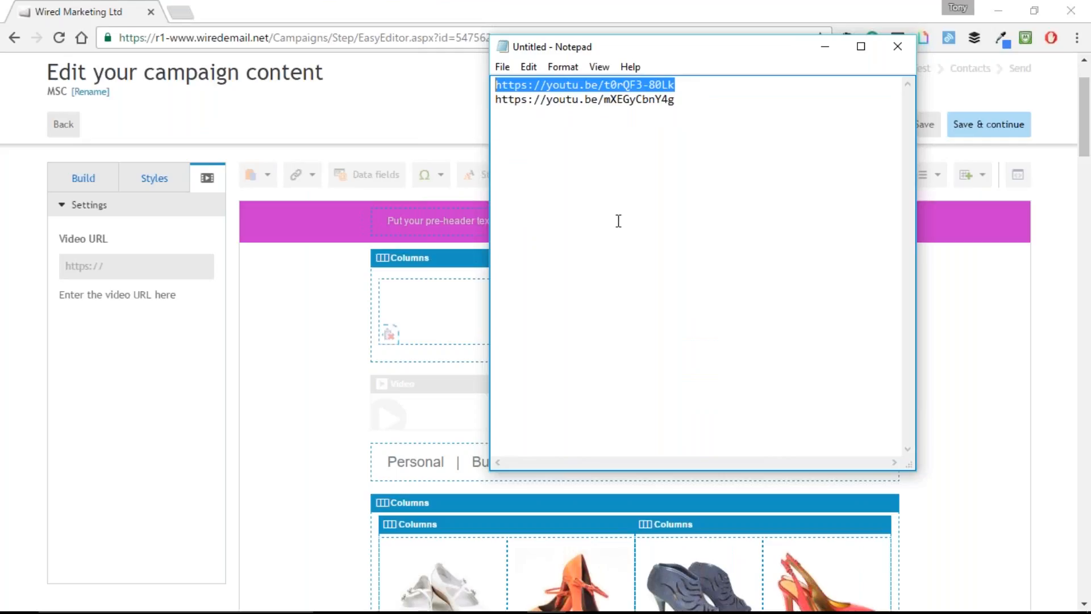
{"action": "left_click", "coordinate": [157, 271]}
{"action": "key", "text": "ctrl+v"}
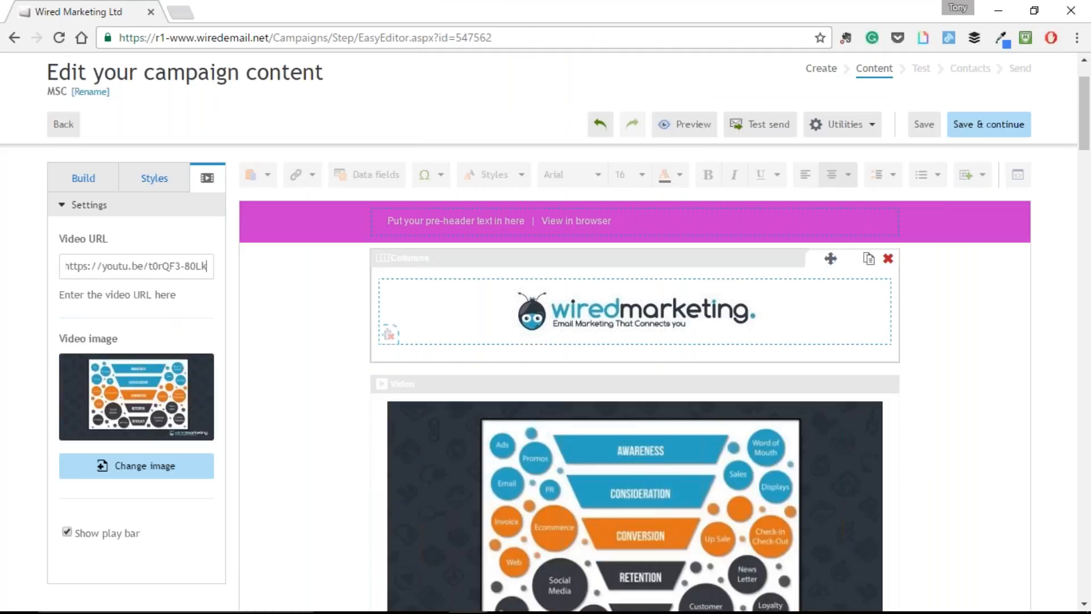
{"action": "scroll", "coordinate": [950, 364], "scroll_direction": "down", "scroll_amount": 4}
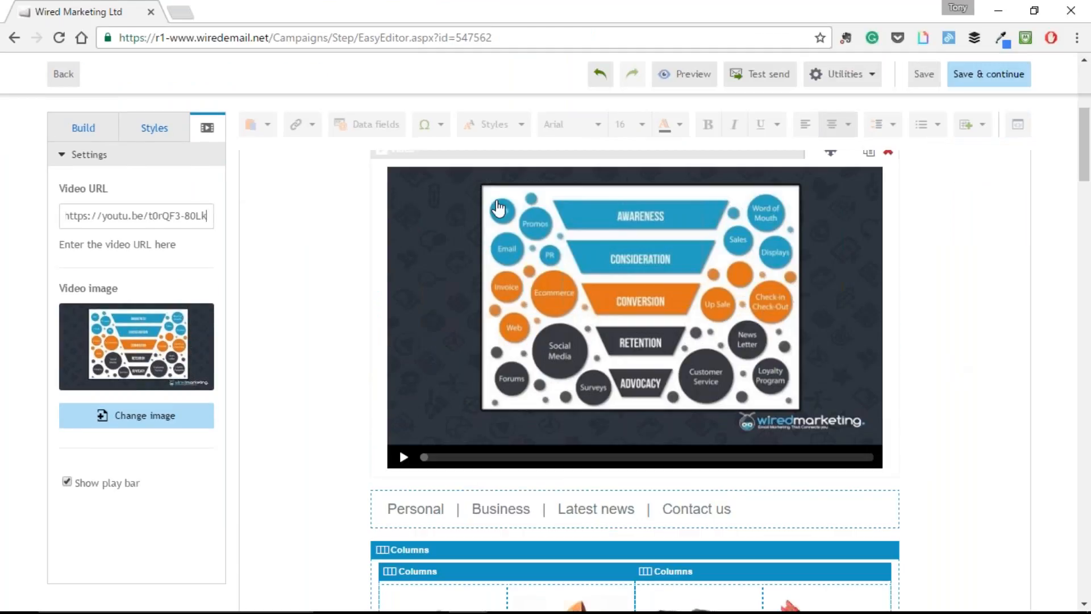
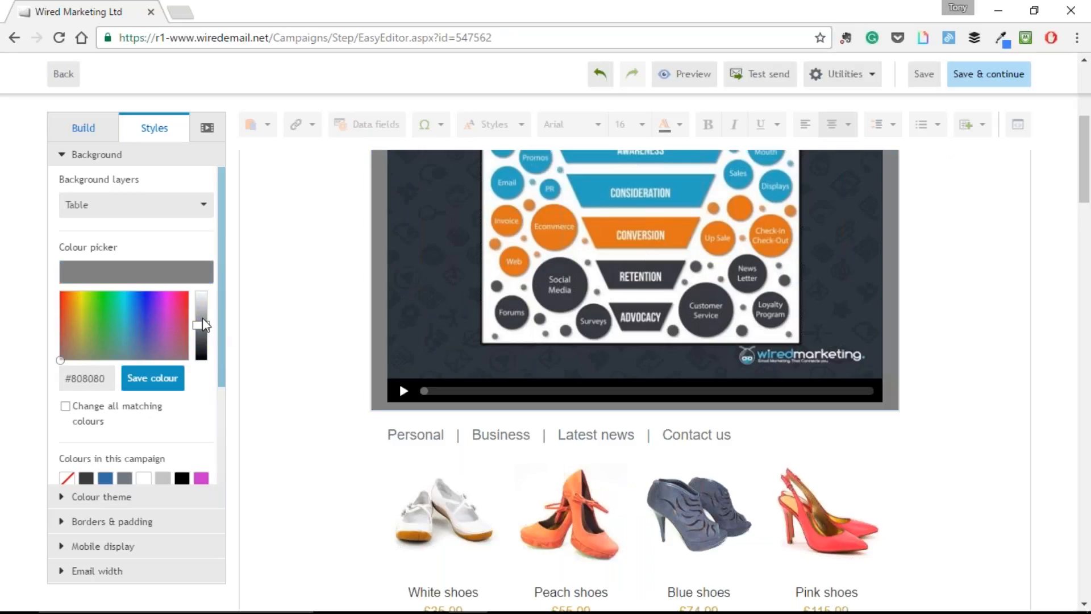
- Set the video block's table background colour to #ffffff and open its mobile display options
{"action": "left_click_drag", "start_coordinate": [202, 324], "coordinate": [203, 288]}
{"action": "left_click", "coordinate": [106, 525]}
{"action": "left_click", "coordinate": [106, 548]}
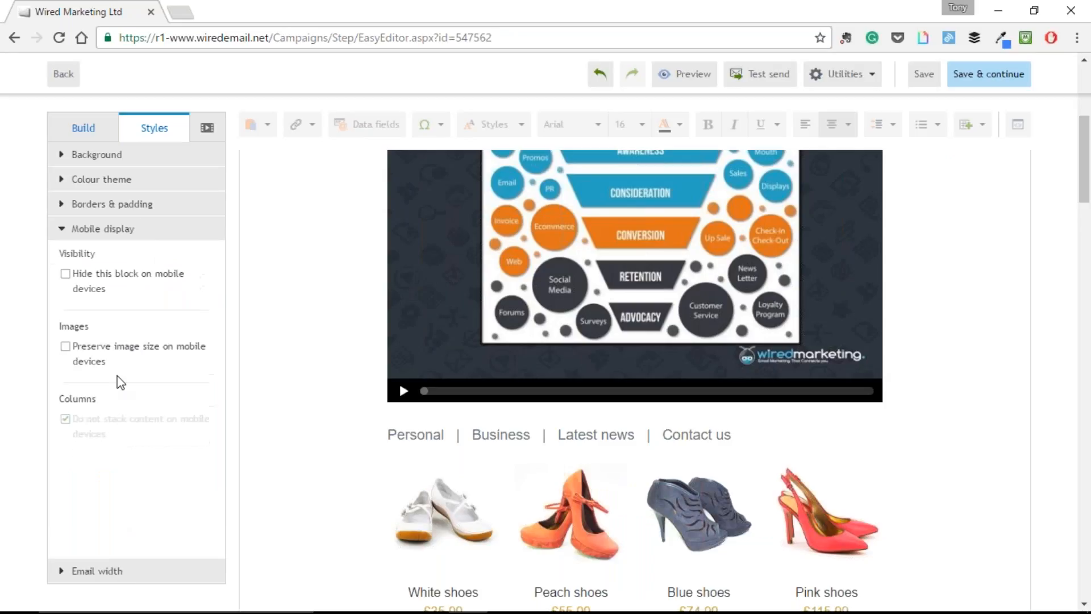
- Turn on hiding the video block on mobile devices, and turn the option off again
{"action": "left_click", "coordinate": [66, 278]}
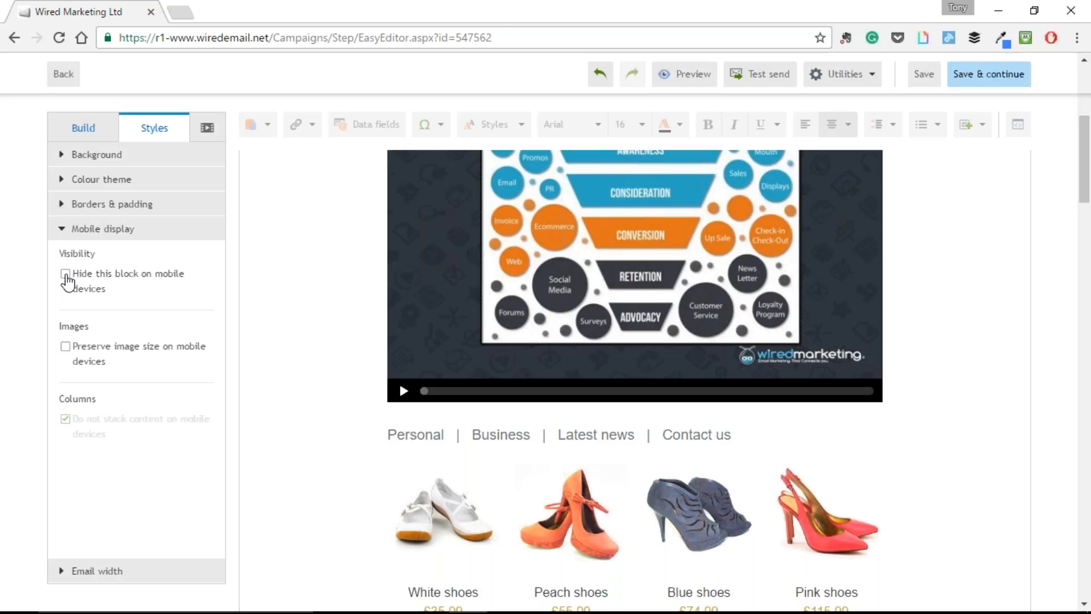
{"action": "left_click", "coordinate": [407, 328]}
{"action": "left_click", "coordinate": [433, 326]}
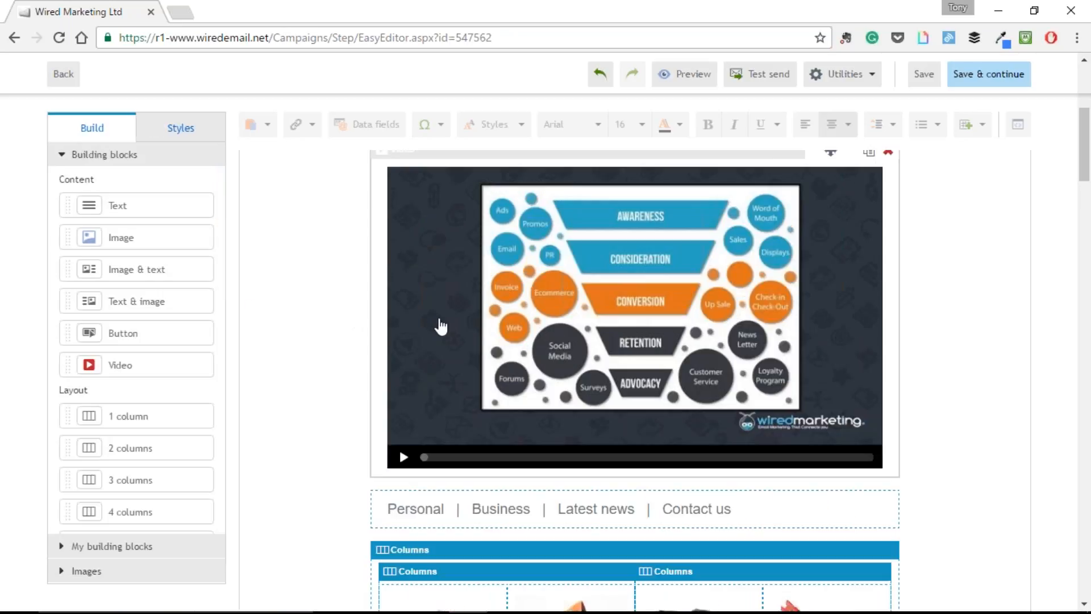
{"action": "left_click", "coordinate": [162, 134]}
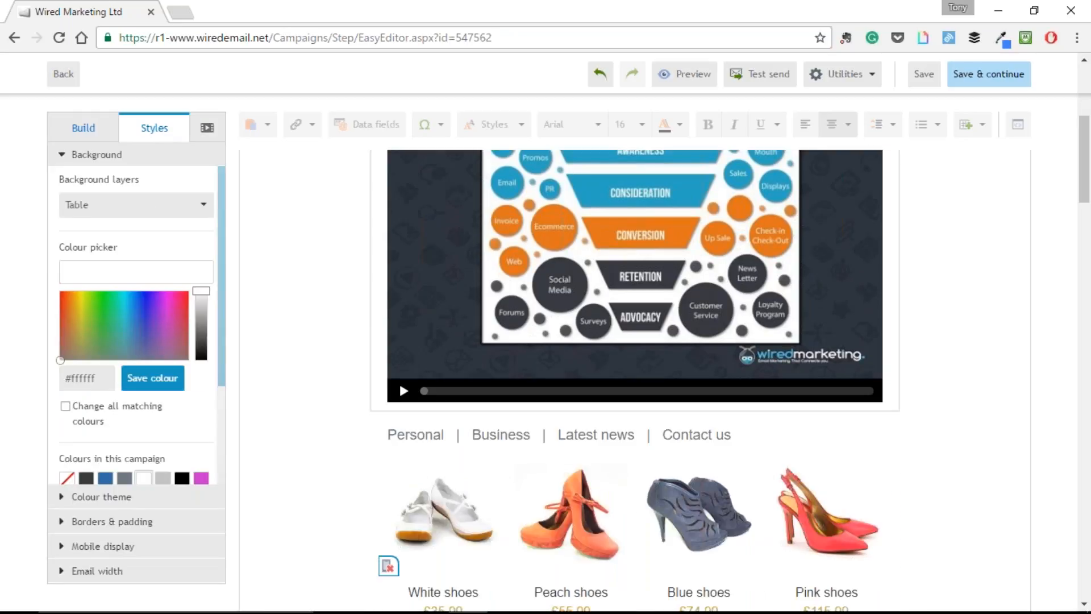
{"action": "left_click", "coordinate": [89, 547]}
{"action": "left_click", "coordinate": [66, 277]}
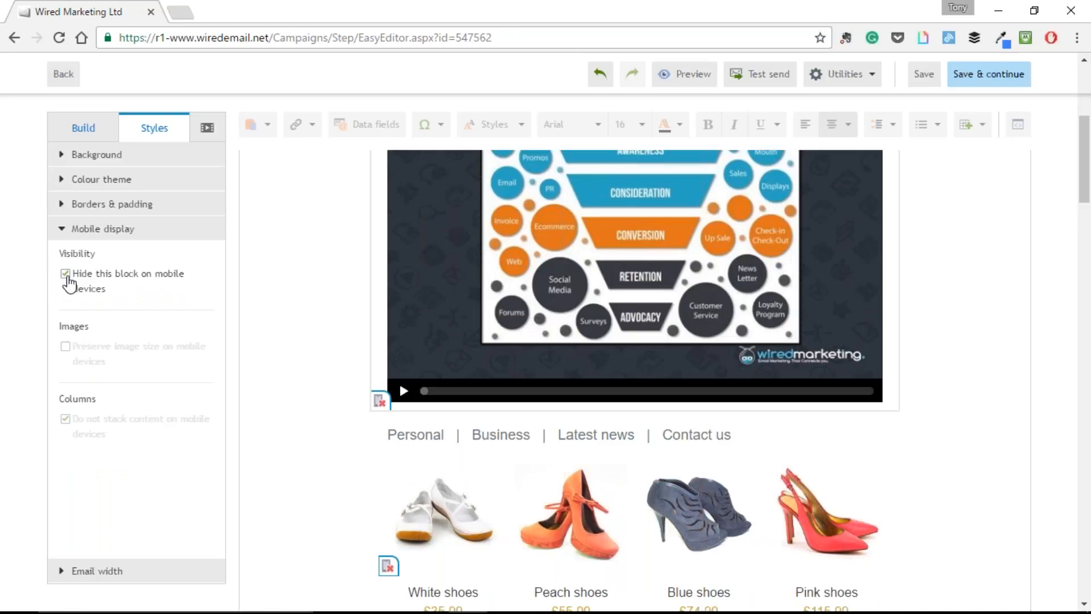
{"action": "left_click", "coordinate": [66, 275]}
- Deselect and reselect the video block to show its video settings
{"action": "scroll", "coordinate": [297, 303], "scroll_direction": "up", "scroll_amount": 3}
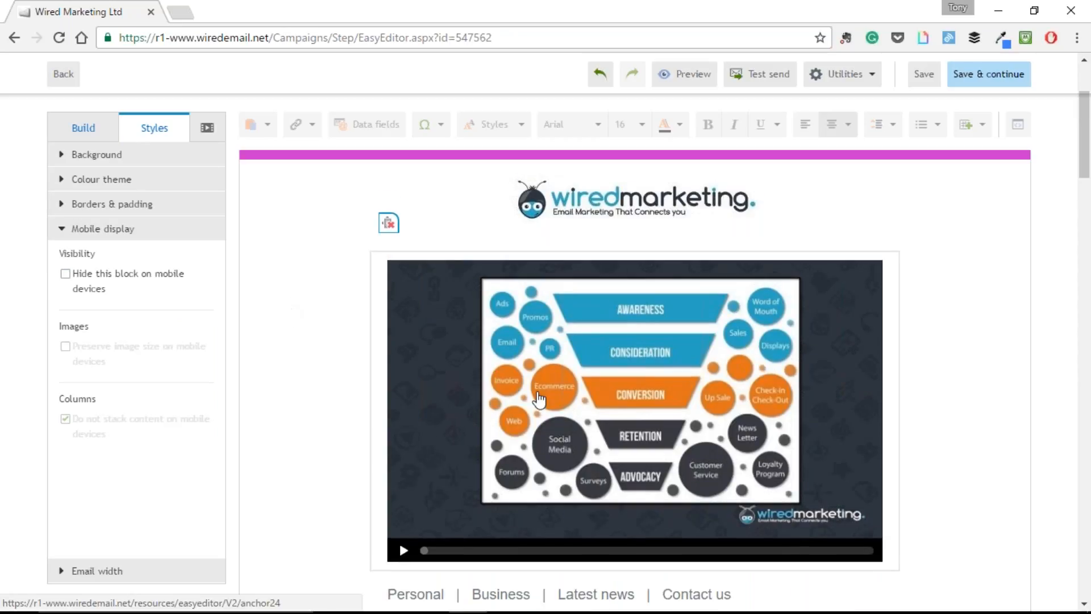
{"action": "left_click", "coordinate": [519, 405]}
{"action": "left_click", "coordinate": [249, 280]}
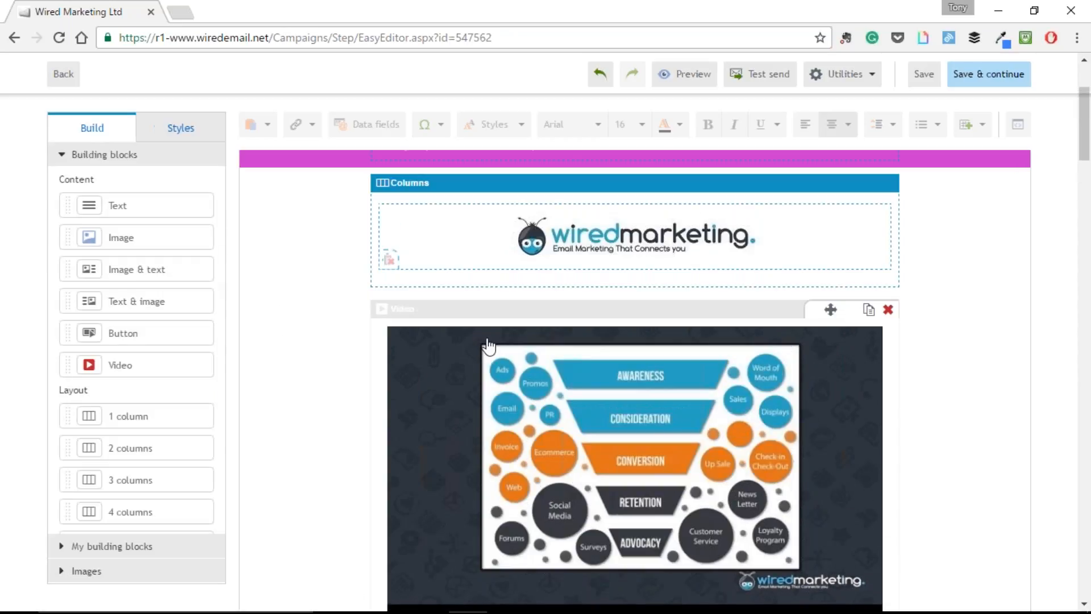
{"action": "left_click", "coordinate": [514, 401]}
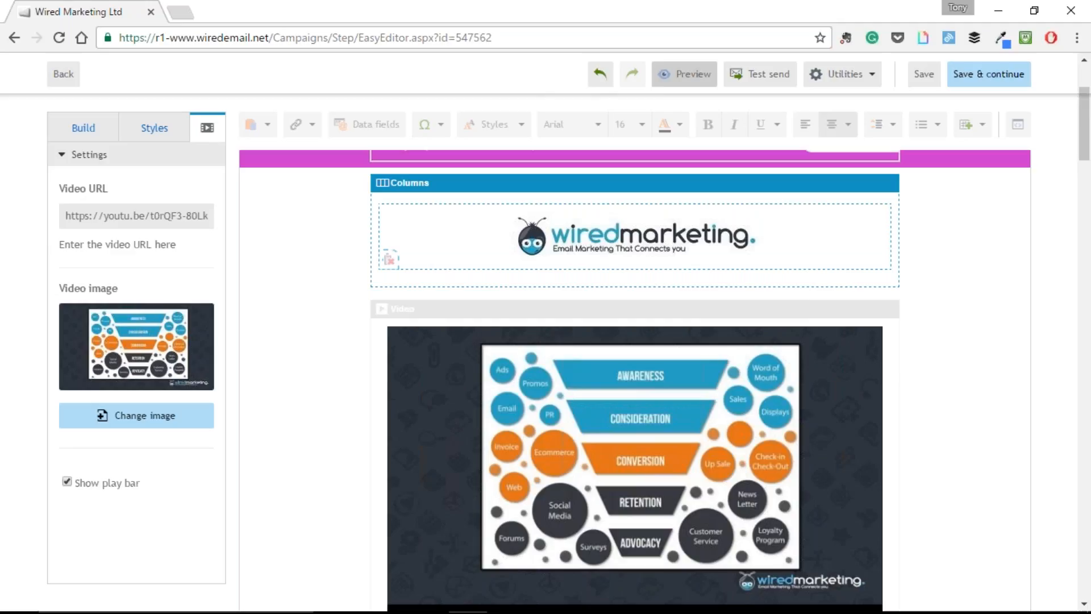
- Preview the campaign with images on, test the video's play link on YouTube, pause the video, return and close the preview
{"action": "left_click", "coordinate": [674, 80]}
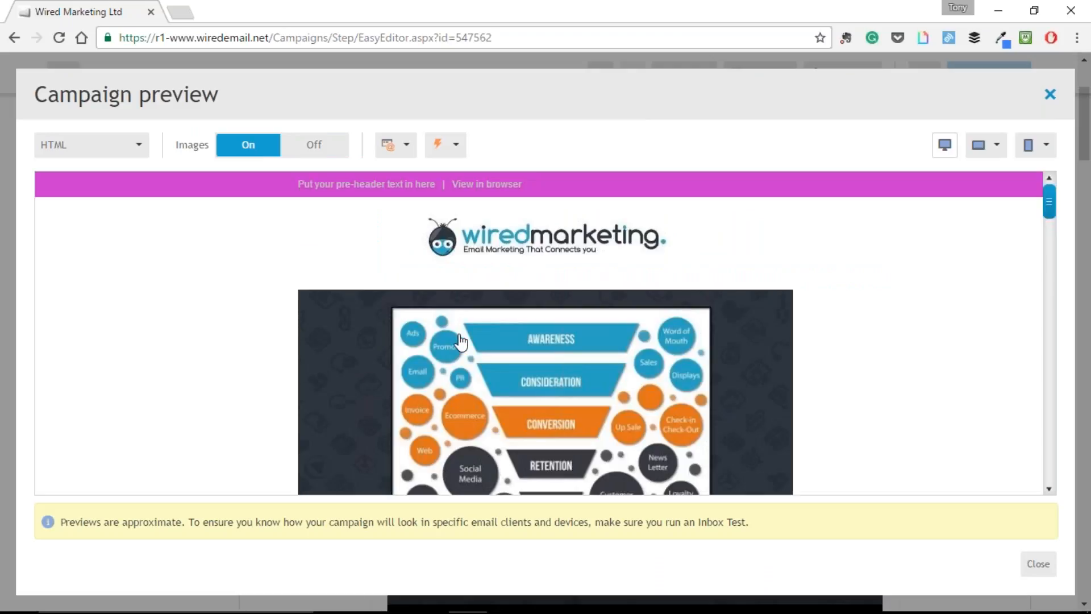
{"action": "scroll", "coordinate": [458, 341], "scroll_direction": "down", "scroll_amount": 3}
{"action": "left_click", "coordinate": [311, 423]}
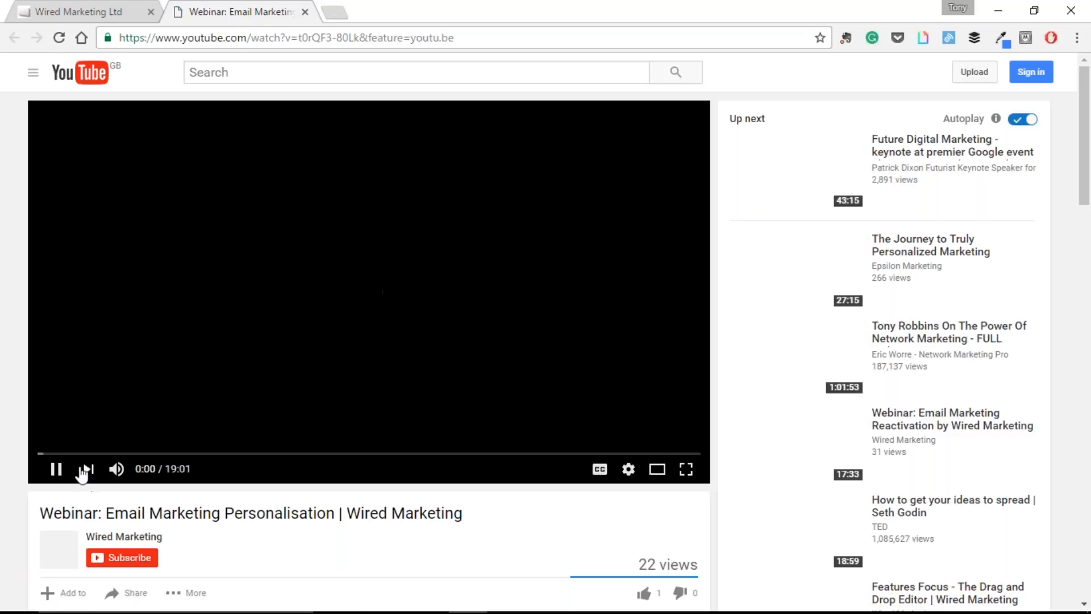
{"action": "mouse_move", "coordinate": [115, 475]}
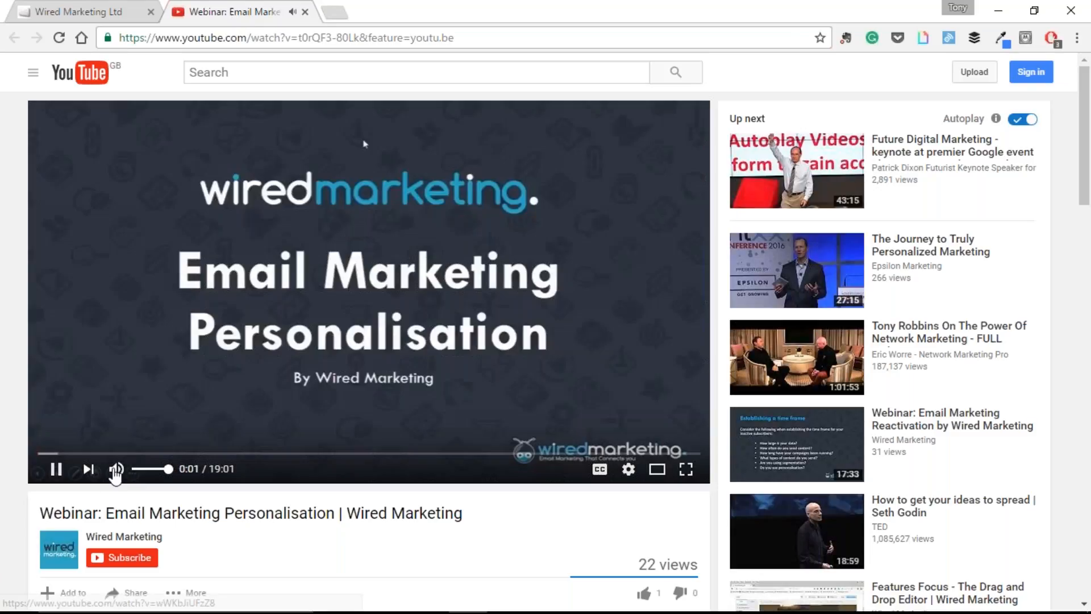
{"action": "left_click", "coordinate": [56, 468]}
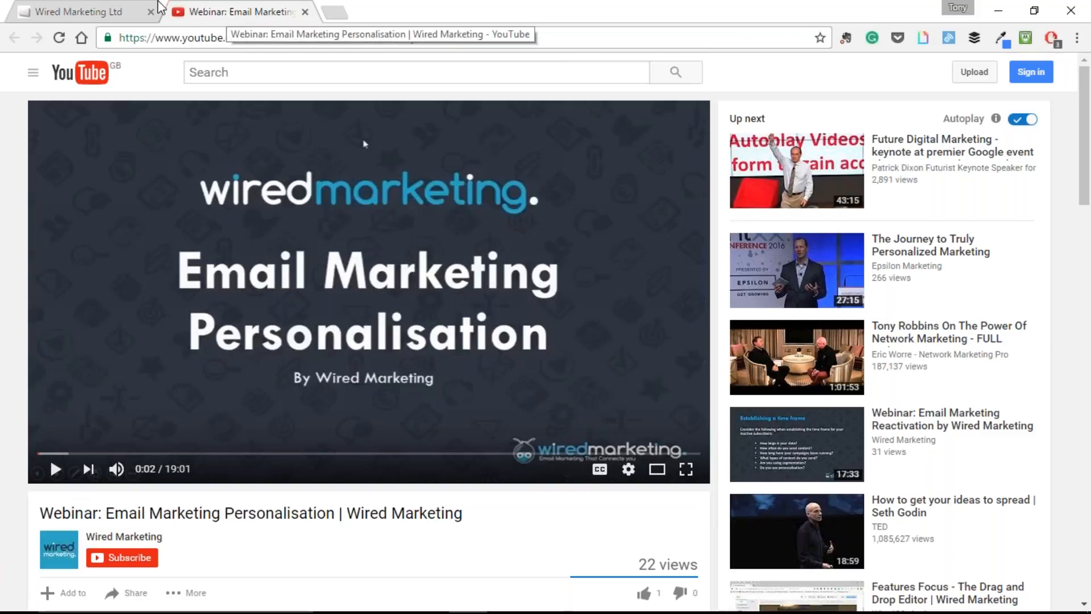
{"action": "left_click", "coordinate": [122, 10]}
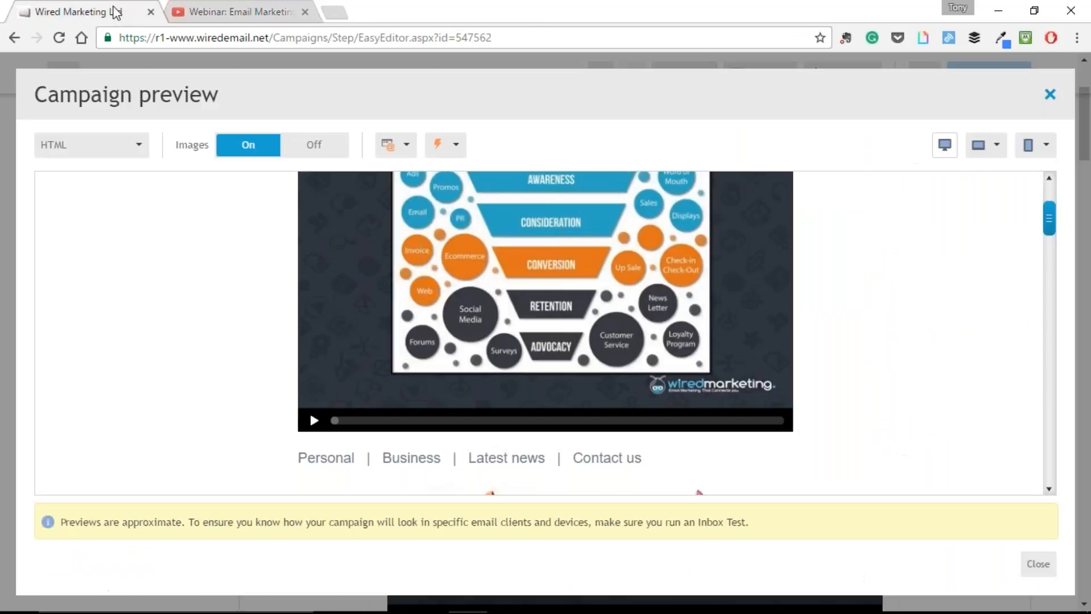
{"action": "left_click", "coordinate": [1049, 94]}
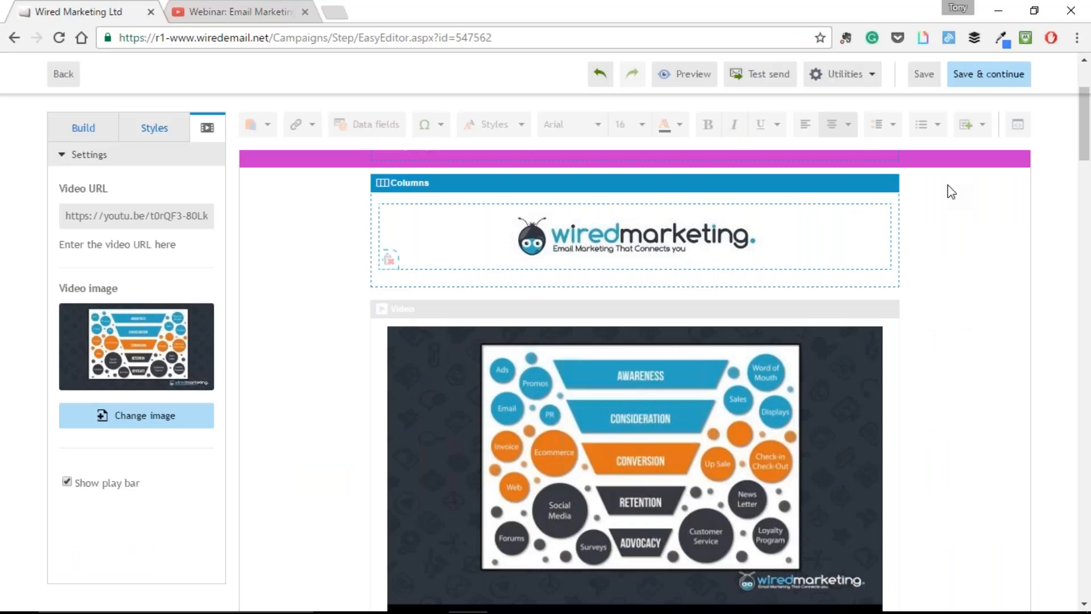
{"action": "scroll", "coordinate": [932, 188], "scroll_direction": "up", "scroll_amount": 1}
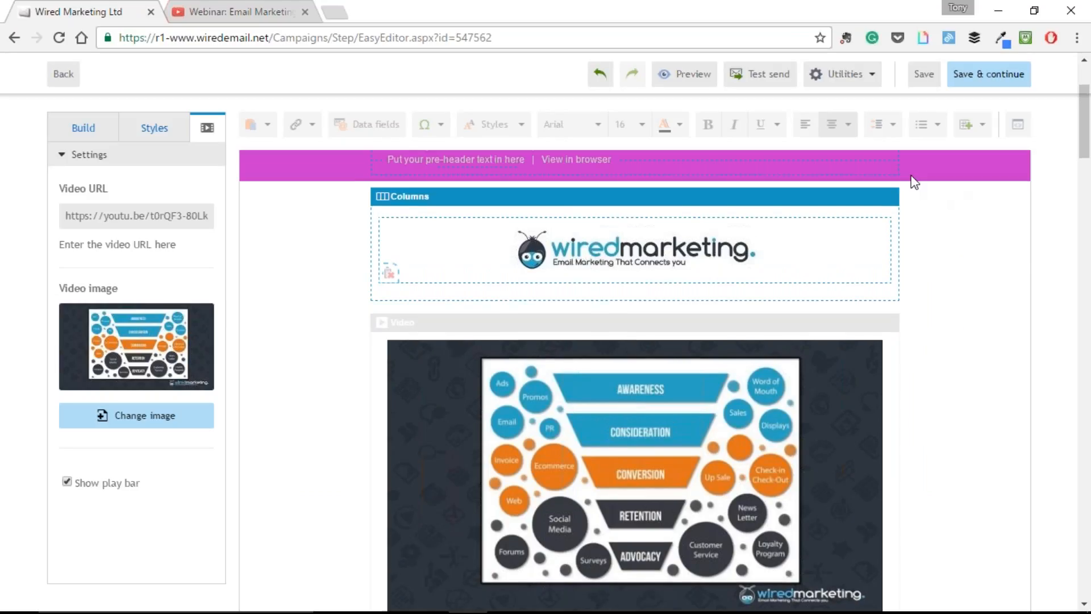
{"action": "scroll", "coordinate": [915, 182], "scroll_direction": "up", "scroll_amount": 1}
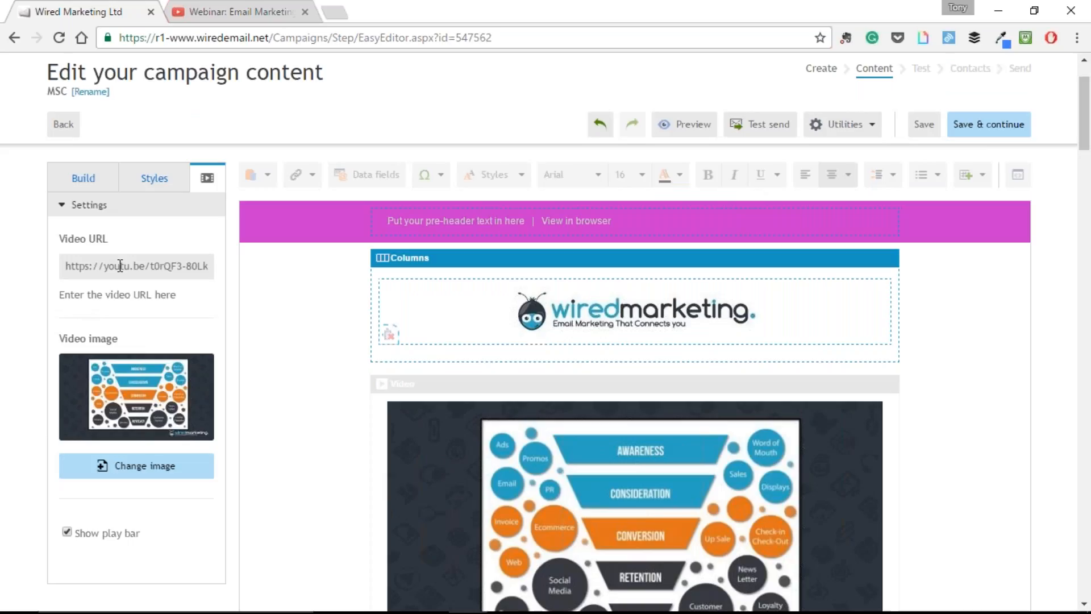
{"action": "scroll", "coordinate": [250, 299], "scroll_direction": "down", "scroll_amount": 1}
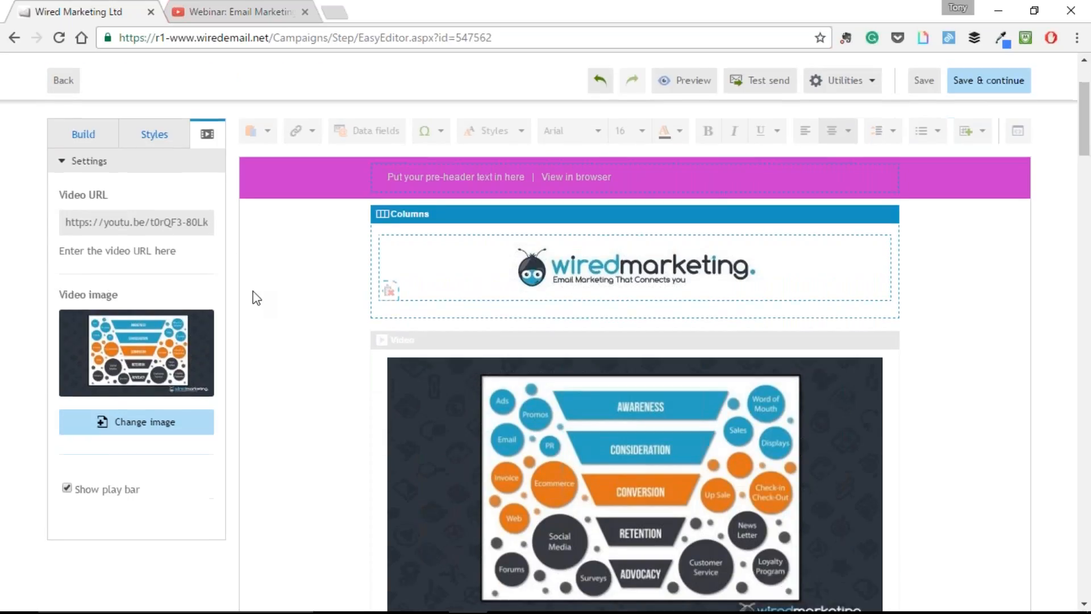
{"action": "scroll", "coordinate": [257, 298], "scroll_direction": "down", "scroll_amount": 2}
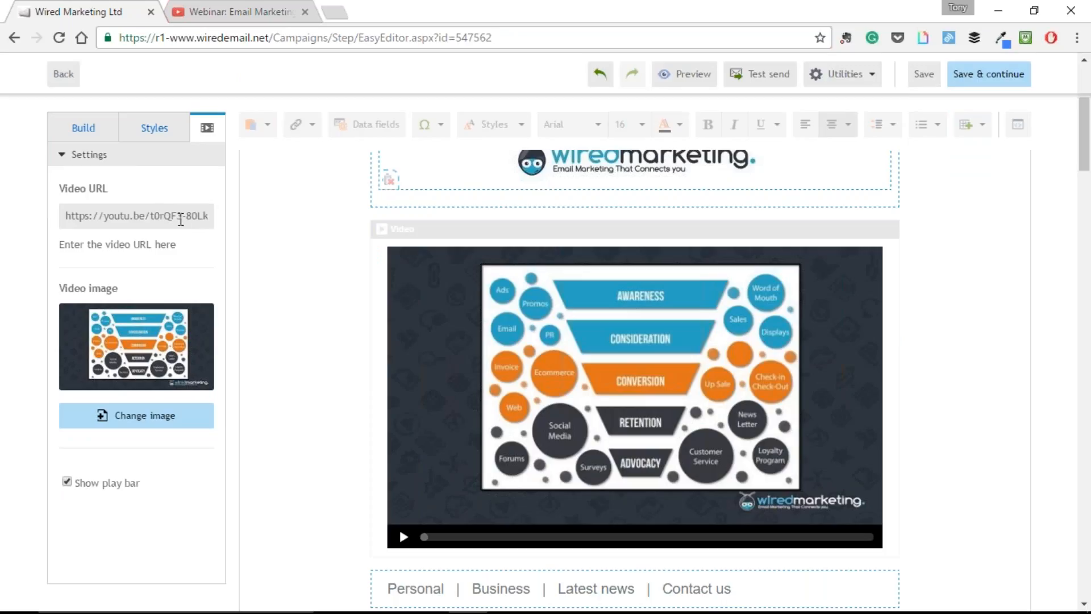
{"action": "scroll", "coordinate": [291, 332], "scroll_direction": "down", "scroll_amount": 1}
{"action": "scroll", "coordinate": [293, 334], "scroll_direction": "down", "scroll_amount": 1}
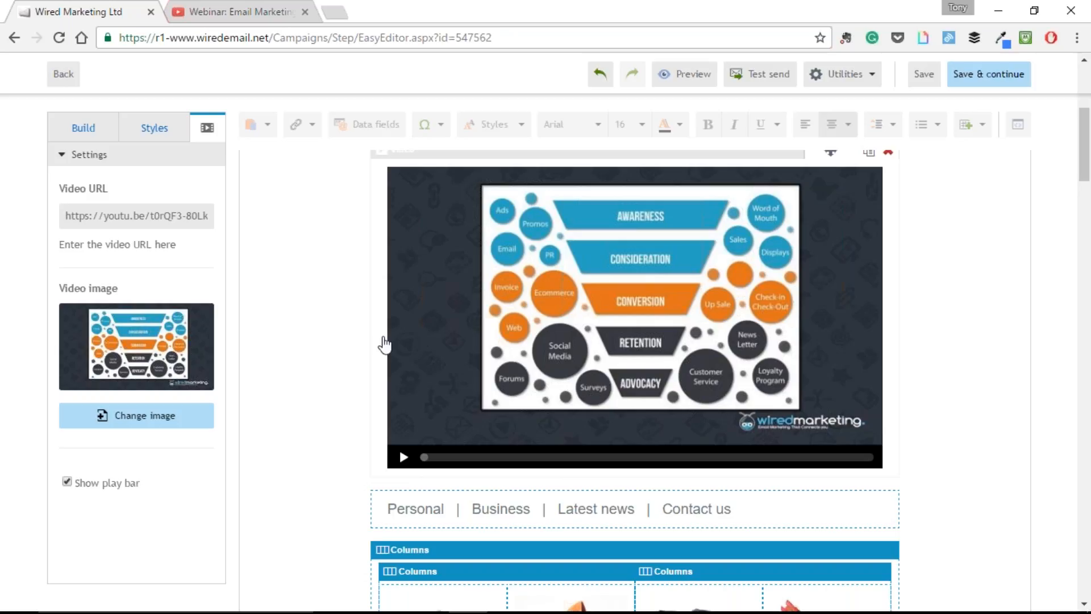
- Add an image block between the video and the navigation links, and fill it with the RetailPicture1 image from the library
{"action": "left_click", "coordinate": [90, 136]}
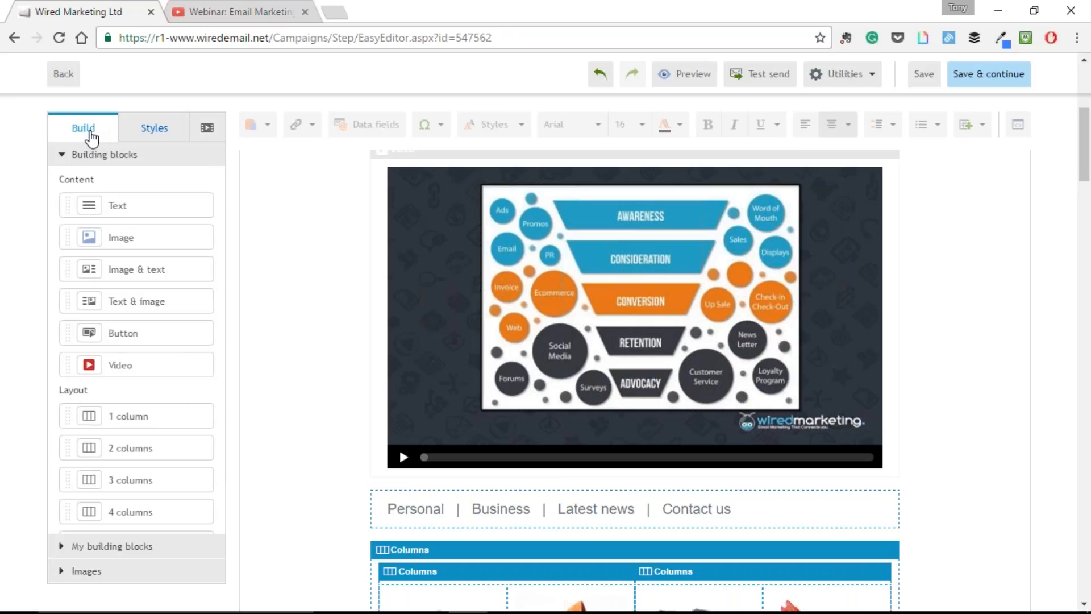
{"action": "left_click_drag", "start_coordinate": [122, 236], "coordinate": [547, 481]}
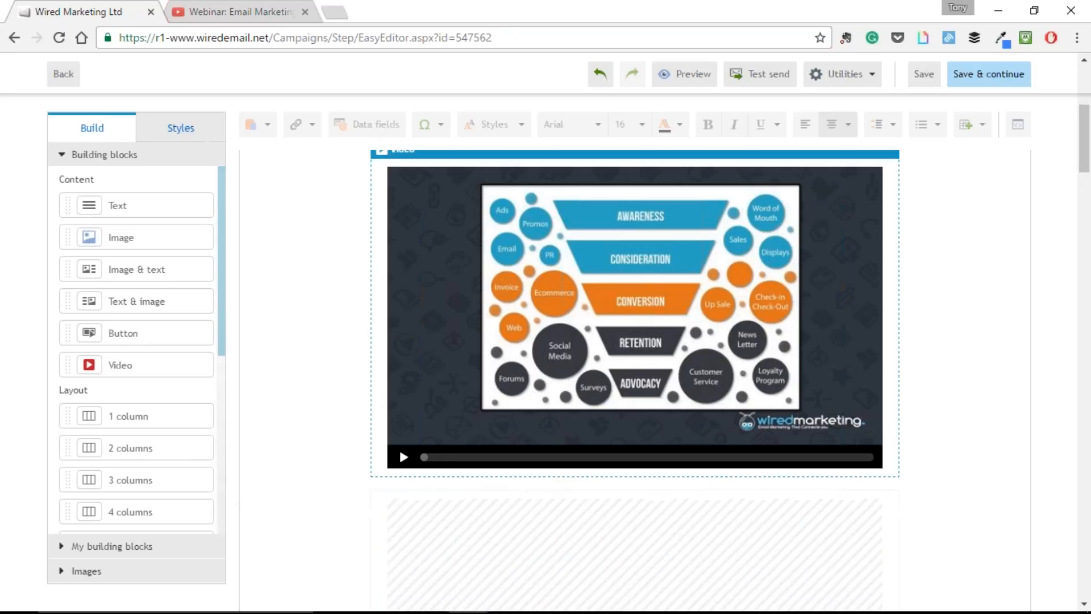
{"action": "left_click", "coordinate": [85, 572]}
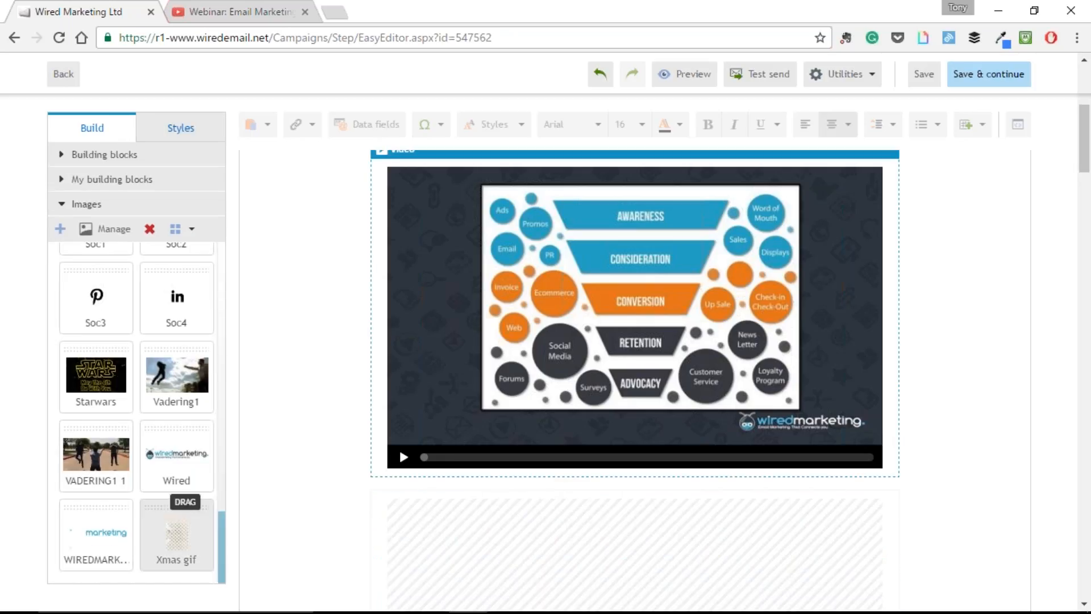
{"action": "scroll", "coordinate": [170, 503], "scroll_direction": "up", "scroll_amount": 4}
{"action": "scroll", "coordinate": [173, 503], "scroll_direction": "up", "scroll_amount": 8}
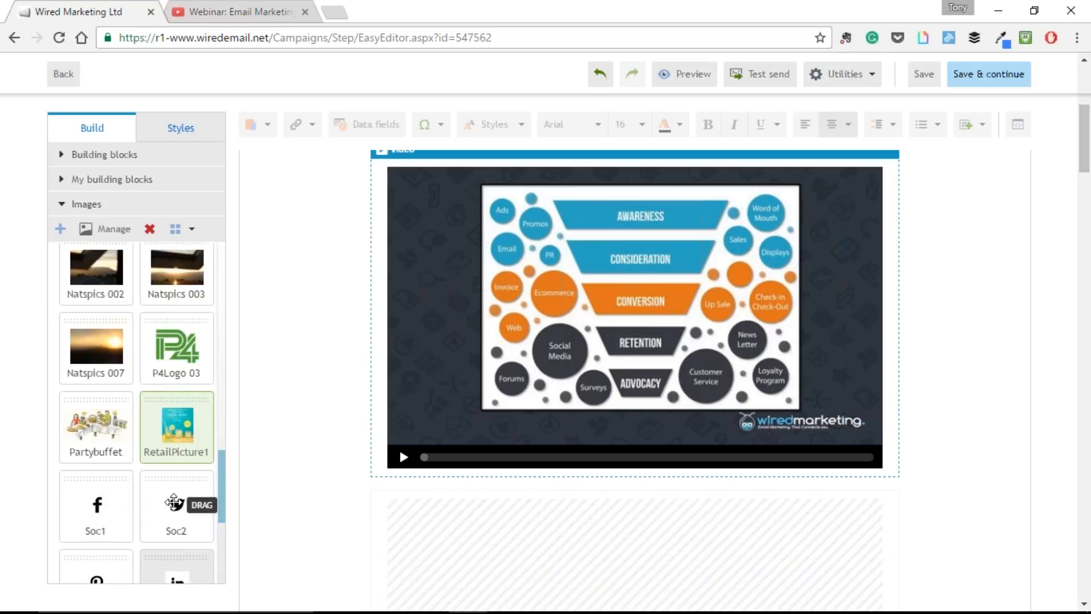
{"action": "scroll", "coordinate": [176, 497], "scroll_direction": "up", "scroll_amount": 8}
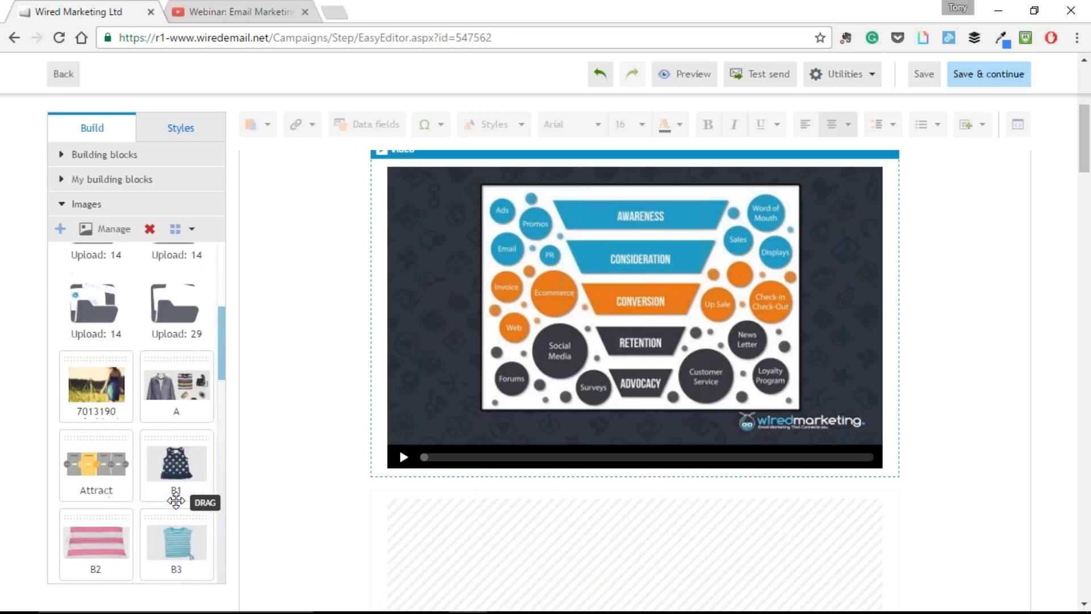
{"action": "scroll", "coordinate": [173, 456], "scroll_direction": "up", "scroll_amount": 2}
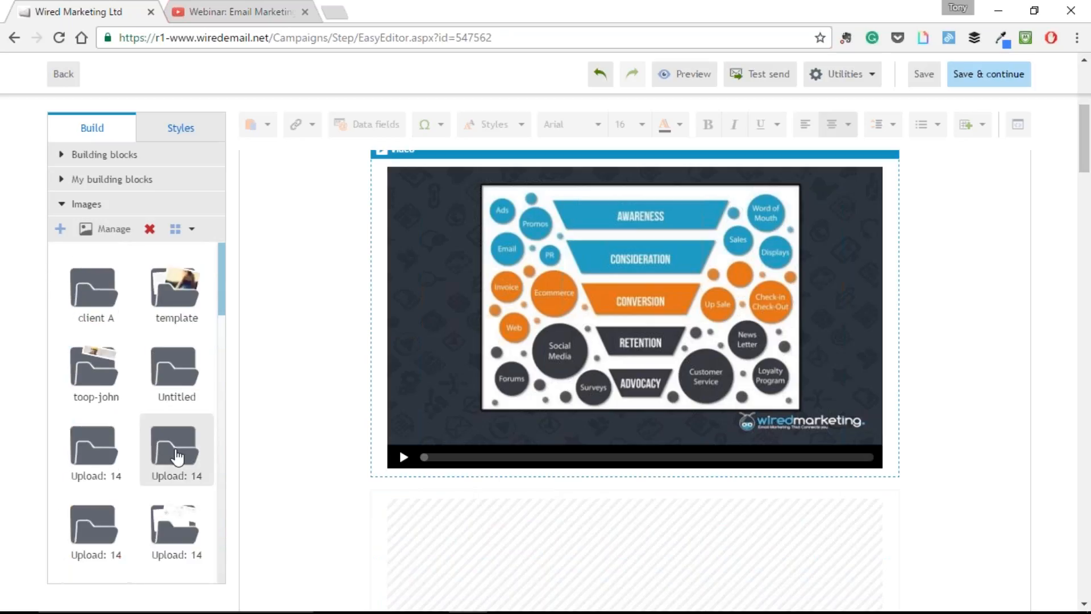
{"action": "scroll", "coordinate": [176, 449], "scroll_direction": "down", "scroll_amount": 8}
{"action": "scroll", "coordinate": [183, 455], "scroll_direction": "down", "scroll_amount": 1}
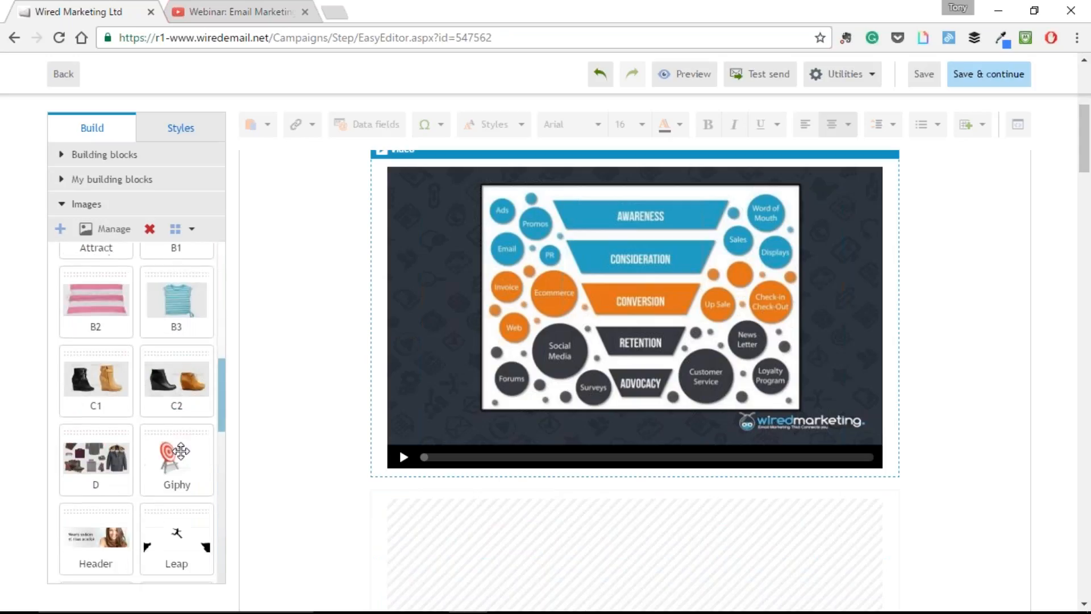
{"action": "scroll", "coordinate": [154, 332], "scroll_direction": "down", "scroll_amount": 15}
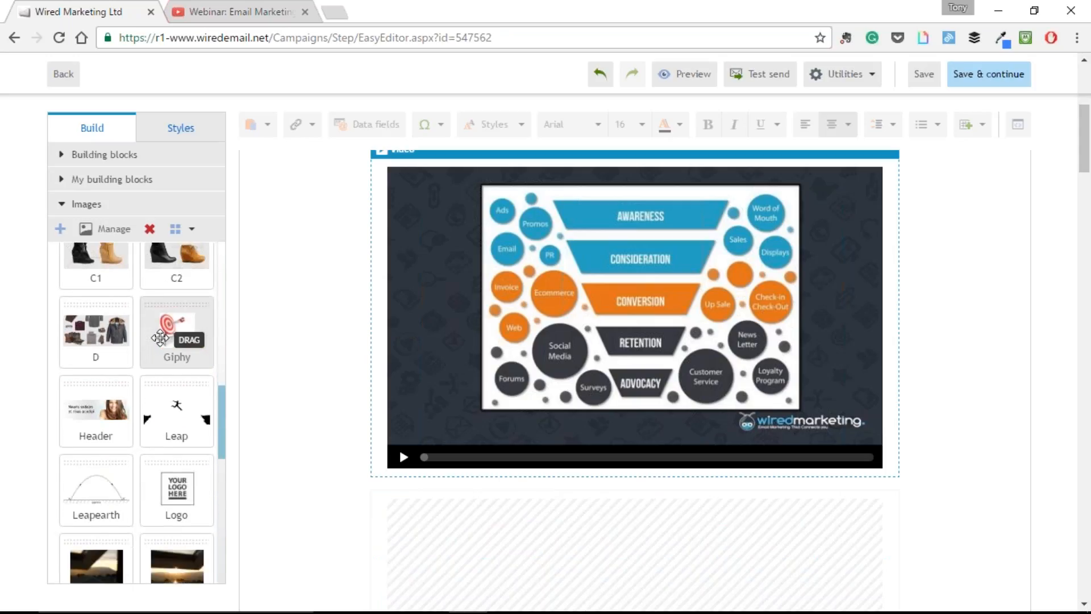
{"action": "mouse_move", "coordinate": [171, 361]}
{"action": "left_mouse_down"}
{"action": "mouse_move", "coordinate": [266, 432]}
{"action": "mouse_move", "coordinate": [540, 553]}
{"action": "left_mouse_up"}
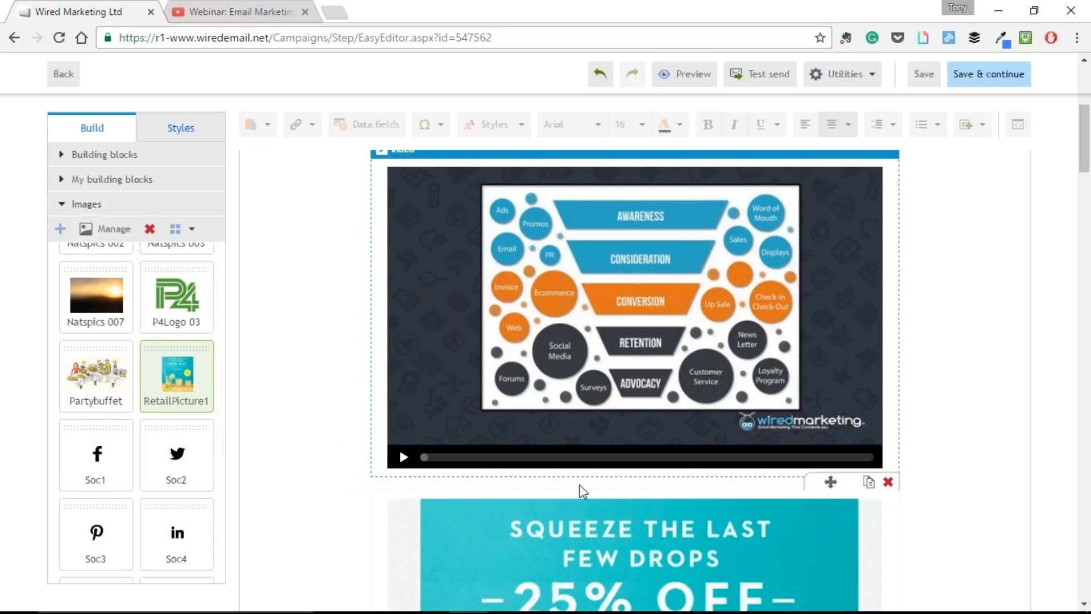
- Examine the placed retail offer image in the editor and in the campaign preview with images on, and close the preview
{"action": "scroll", "coordinate": [705, 473], "scroll_direction": "down", "scroll_amount": 7}
{"action": "scroll", "coordinate": [882, 489], "scroll_direction": "down", "scroll_amount": 1}
{"action": "scroll", "coordinate": [881, 494], "scroll_direction": "up", "scroll_amount": 2}
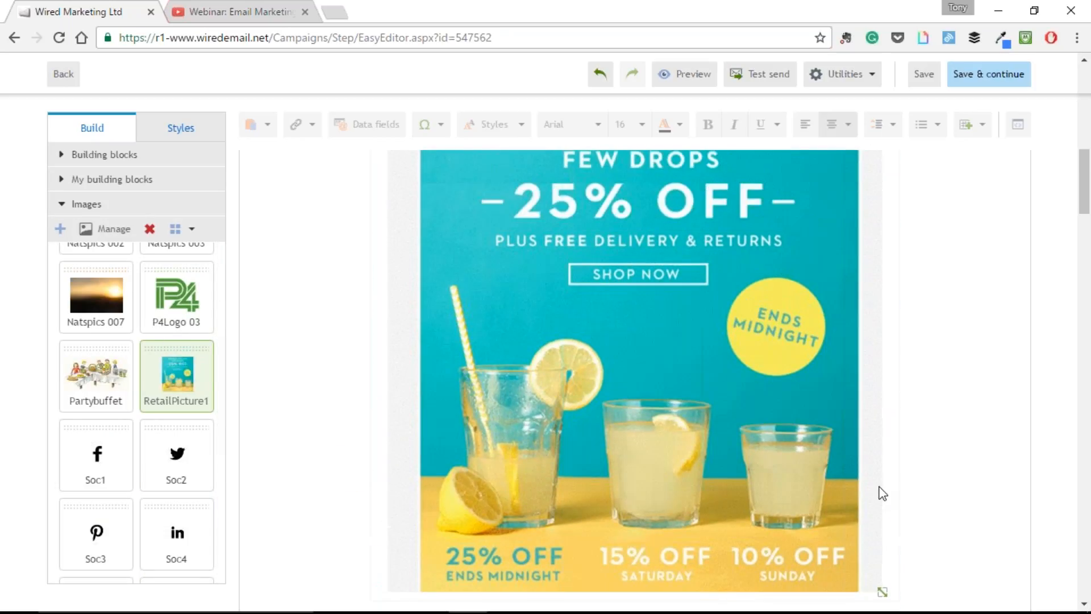
{"action": "scroll", "coordinate": [667, 209], "scroll_direction": "up", "scroll_amount": 1}
{"action": "left_click", "coordinate": [693, 74]}
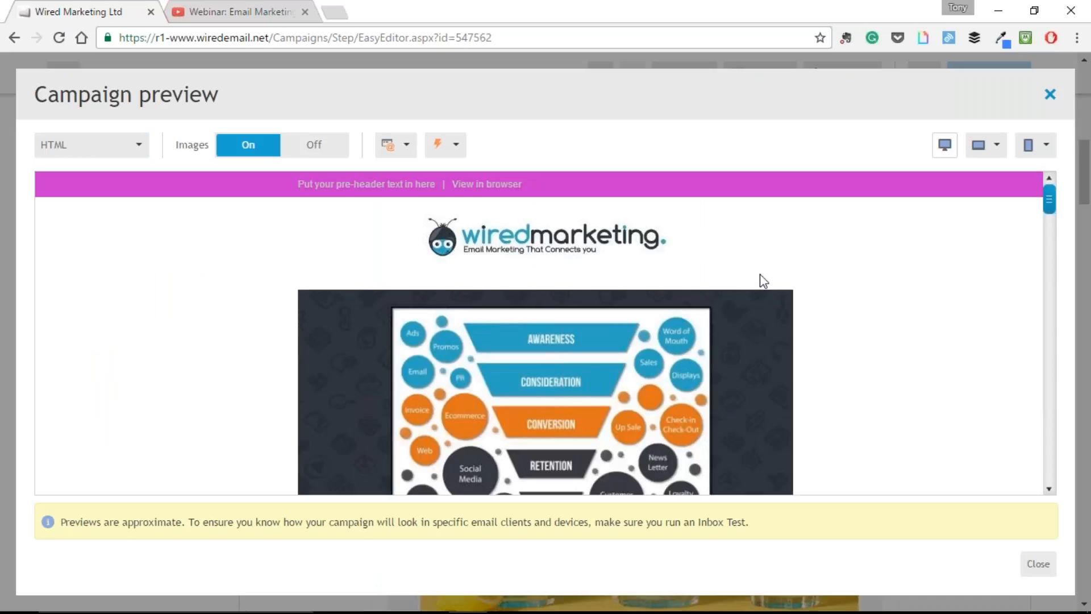
{"action": "scroll", "coordinate": [760, 281], "scroll_direction": "down", "scroll_amount": 4}
{"action": "scroll", "coordinate": [787, 283], "scroll_direction": "down", "scroll_amount": 3}
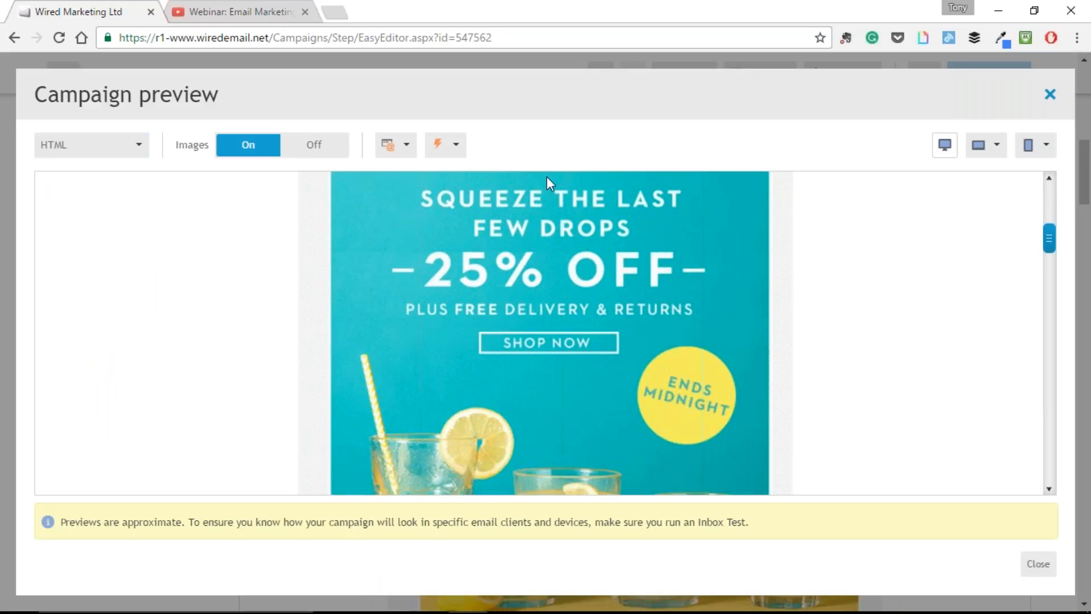
{"action": "scroll", "coordinate": [562, 290], "scroll_direction": "down", "scroll_amount": 2}
{"action": "scroll", "coordinate": [591, 295], "scroll_direction": "up", "scroll_amount": 1}
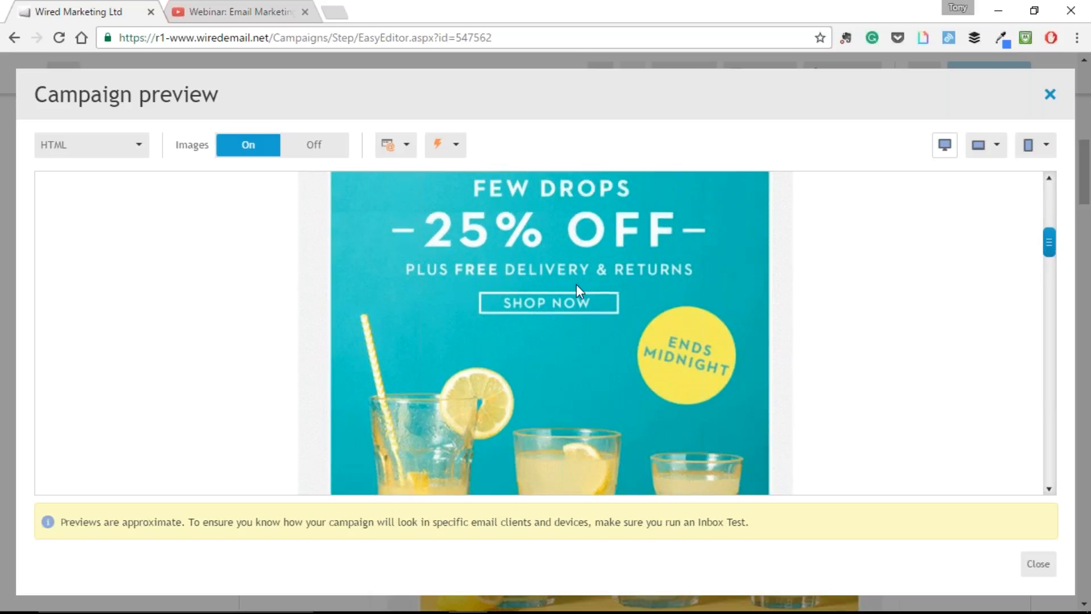
{"action": "scroll", "coordinate": [574, 281], "scroll_direction": "down", "scroll_amount": 3}
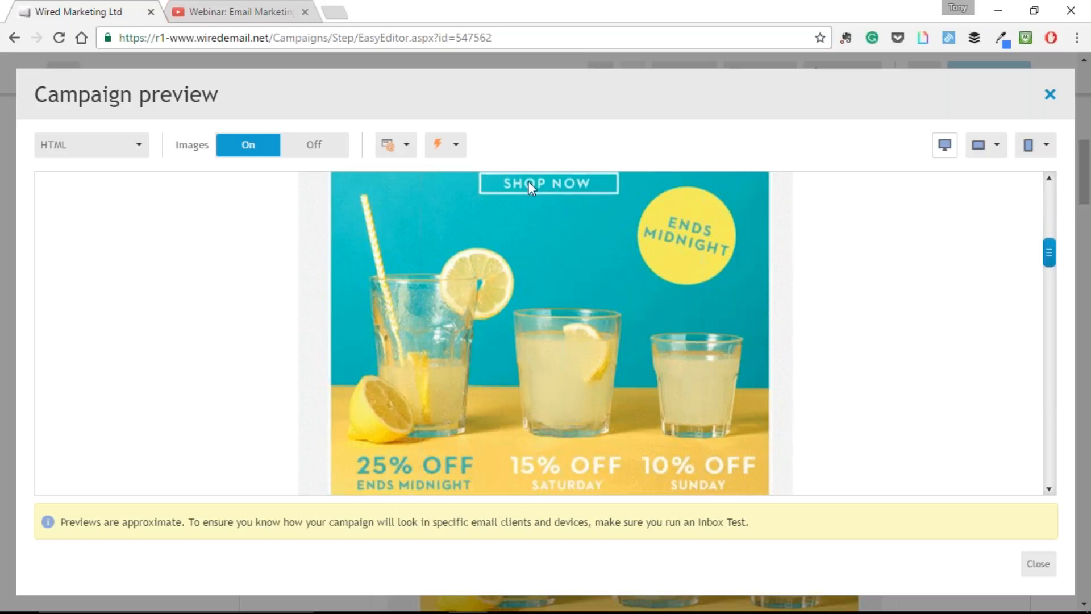
{"action": "scroll", "coordinate": [520, 207], "scroll_direction": "down", "scroll_amount": 1}
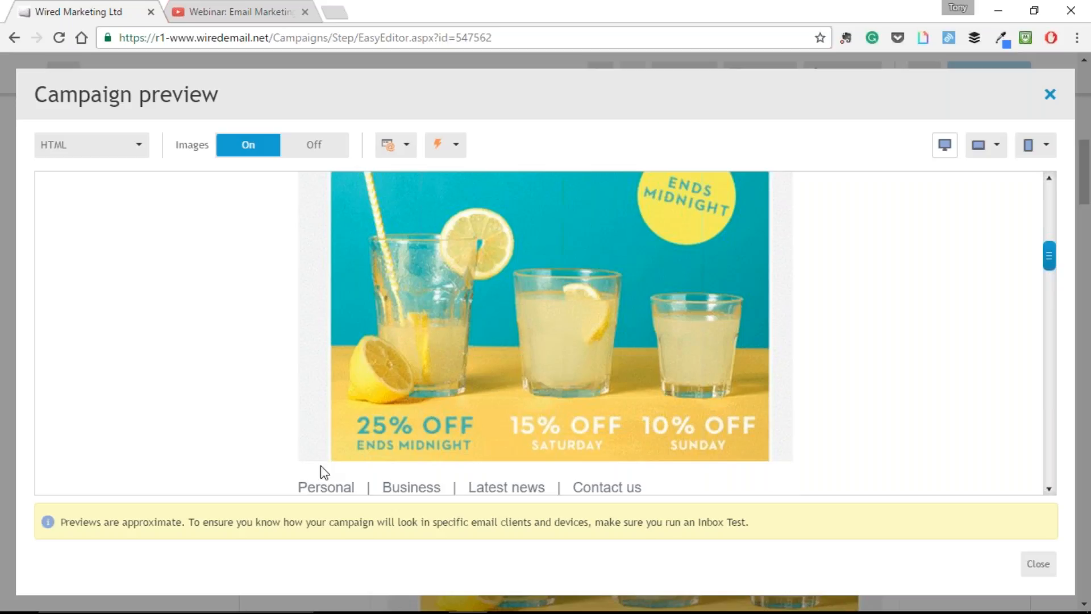
{"action": "scroll", "coordinate": [439, 415], "scroll_direction": "up", "scroll_amount": 3}
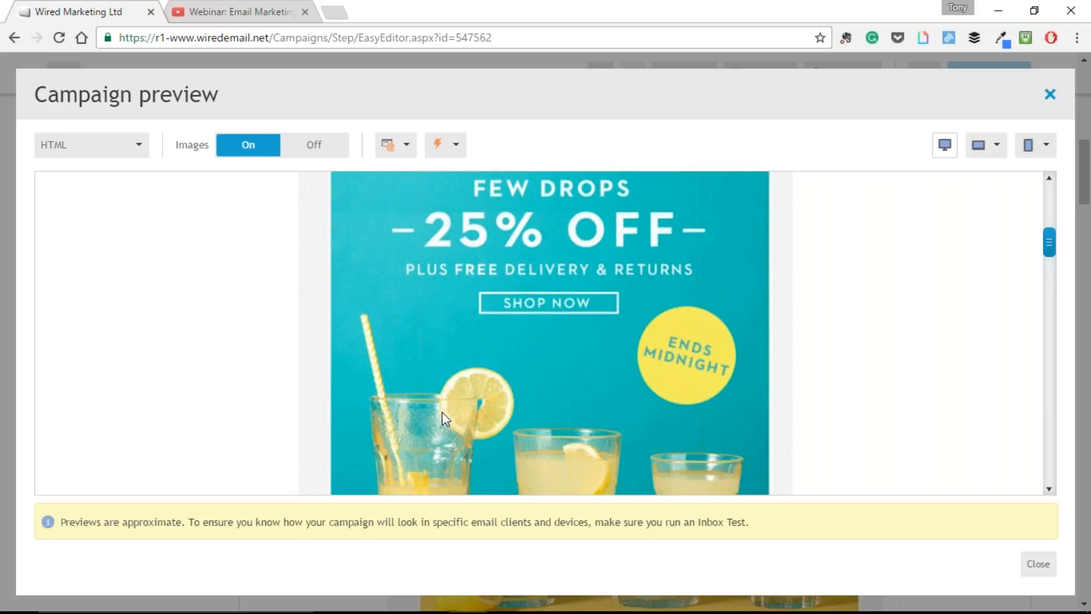
{"action": "scroll", "coordinate": [445, 419], "scroll_direction": "down", "scroll_amount": 1}
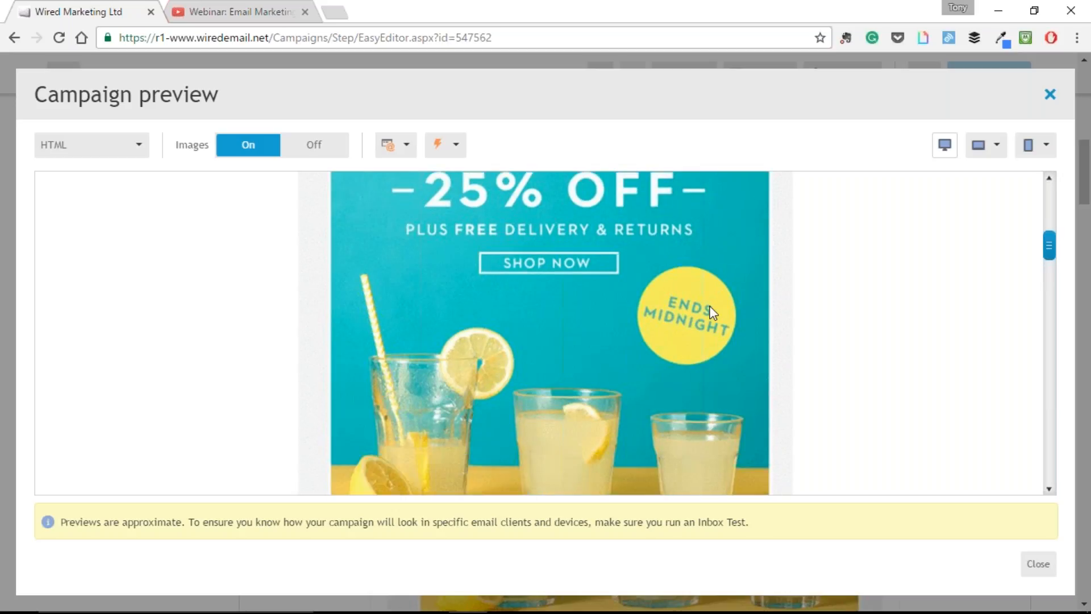
{"action": "scroll", "coordinate": [739, 296], "scroll_direction": "down", "scroll_amount": 3}
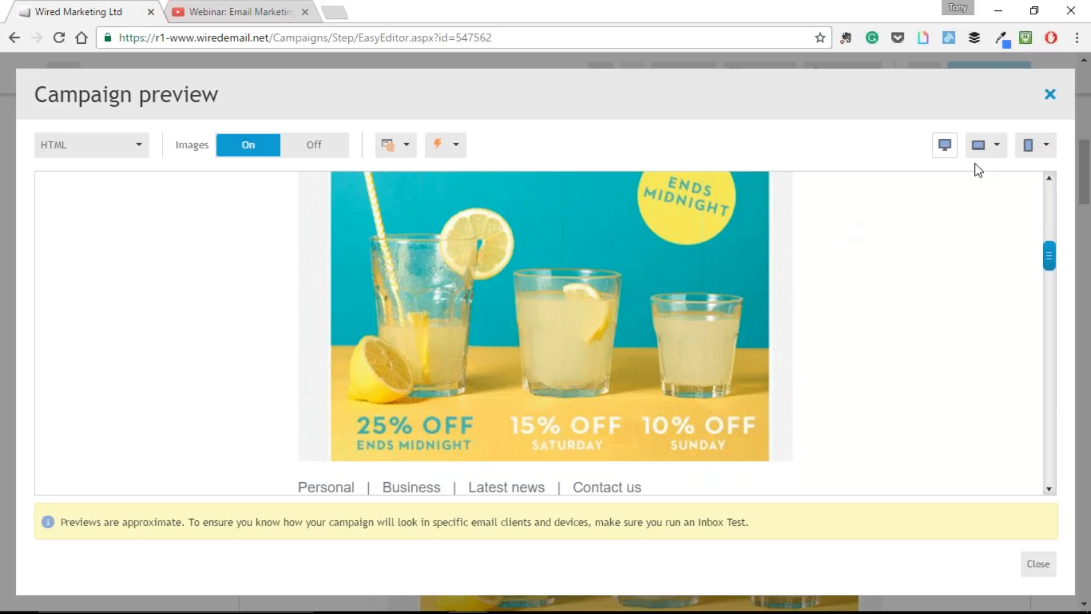
{"action": "left_click", "coordinate": [1050, 96]}
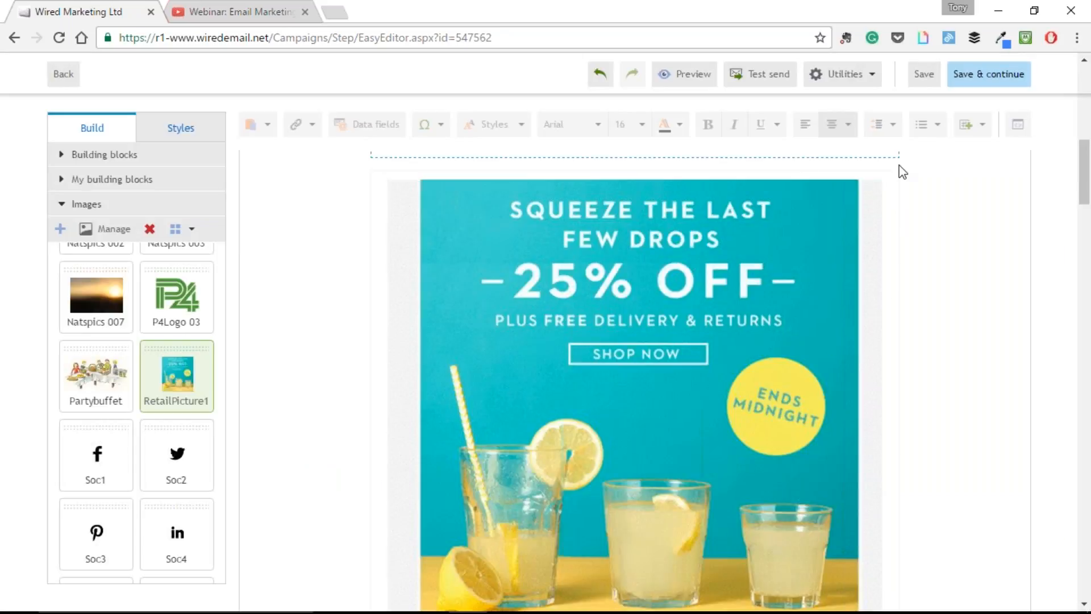
- Delete the retail offer image block from the campaign
{"action": "mouse_move", "coordinate": [882, 176]}
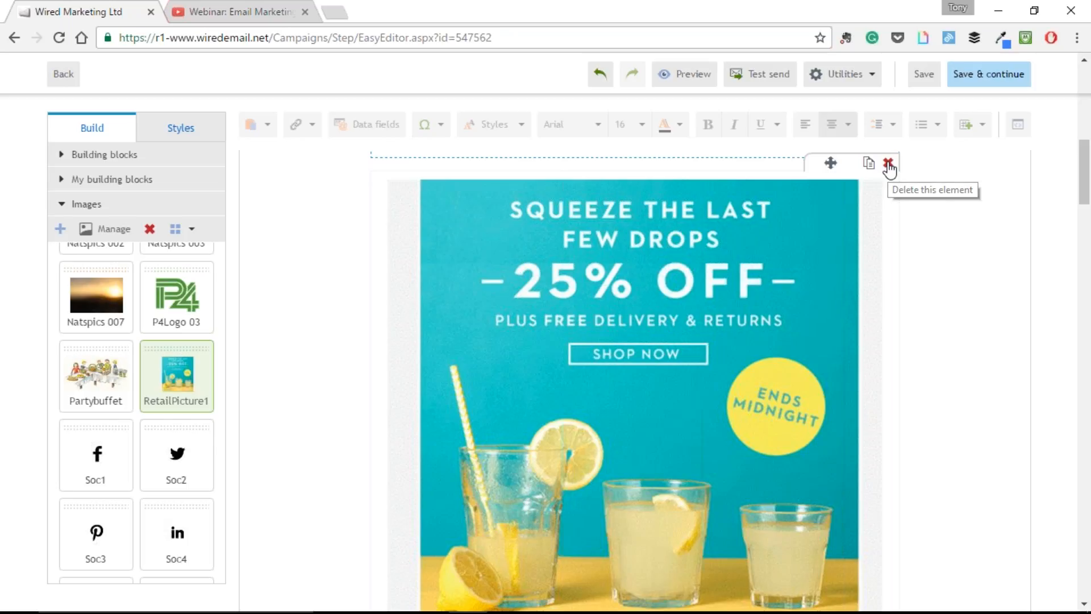
{"action": "left_click", "coordinate": [888, 164]}
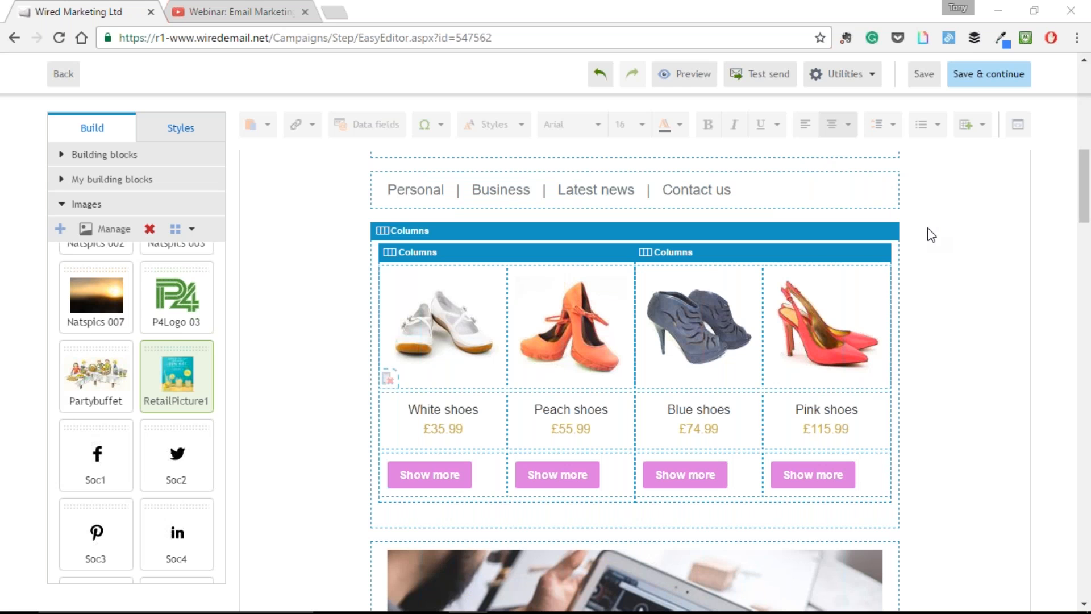
- Switch to the open slide presentation and advance from the company and presenter introduction to the Q&A slide
{"action": "key", "text": "super+Tab"}
{"action": "key", "text": "super+Tab"}
{"action": "key", "text": "super+Tab"}
{"action": "left_click", "coordinate": [437, 356]}
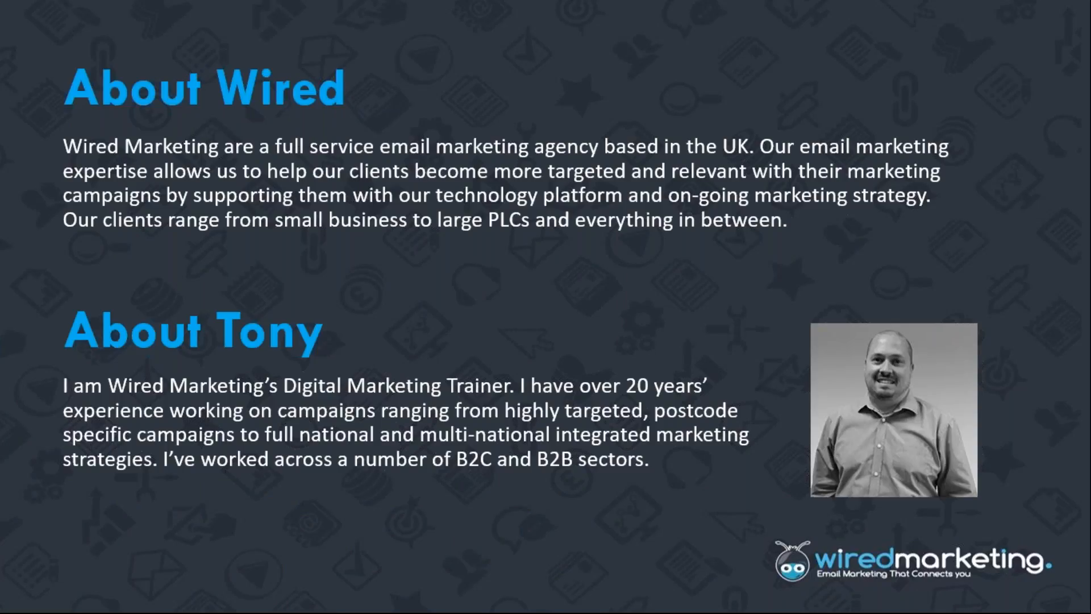
{"action": "key", "text": "Right"}
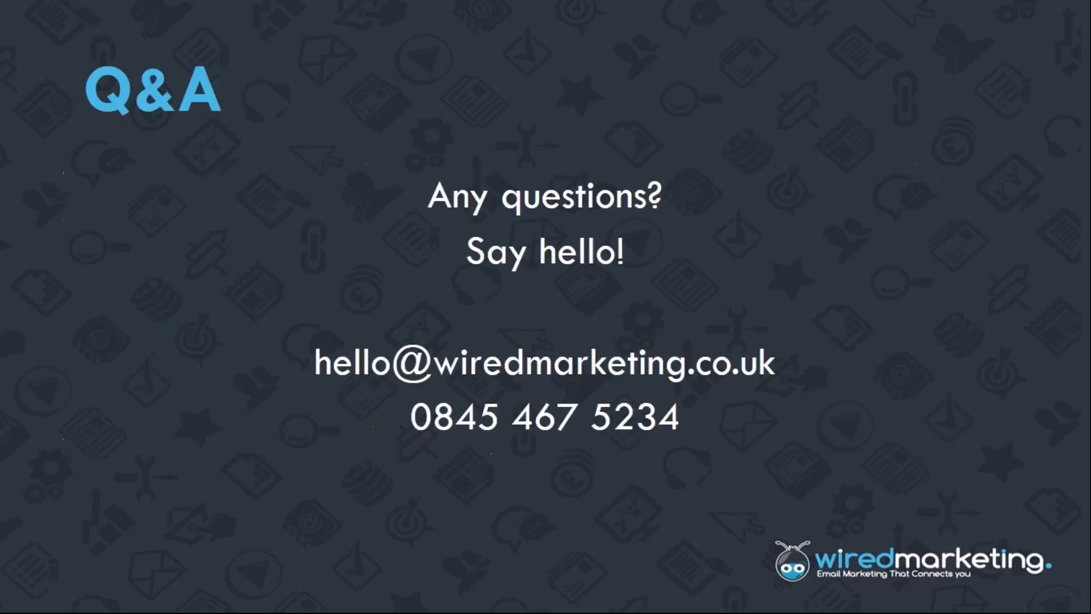